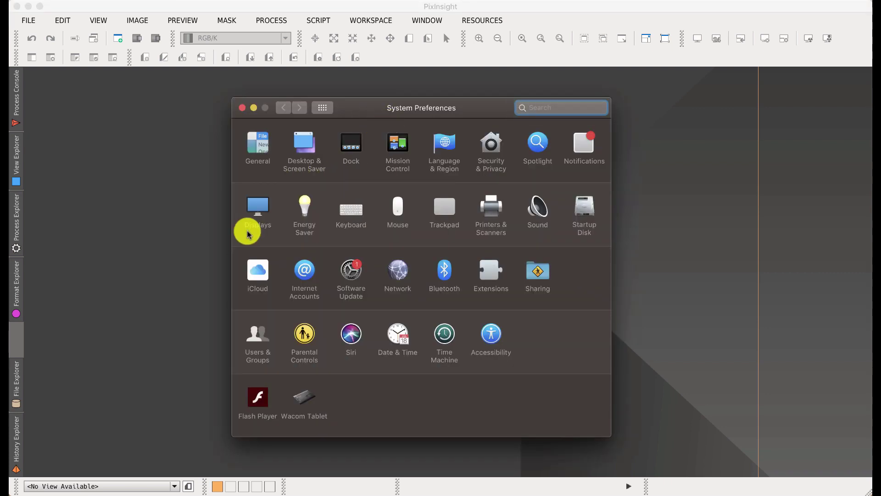
Step: Switch the display's colour profile to LG UltraFine_29-01-2019.icc in System Preferences, then close it
click(259, 206)
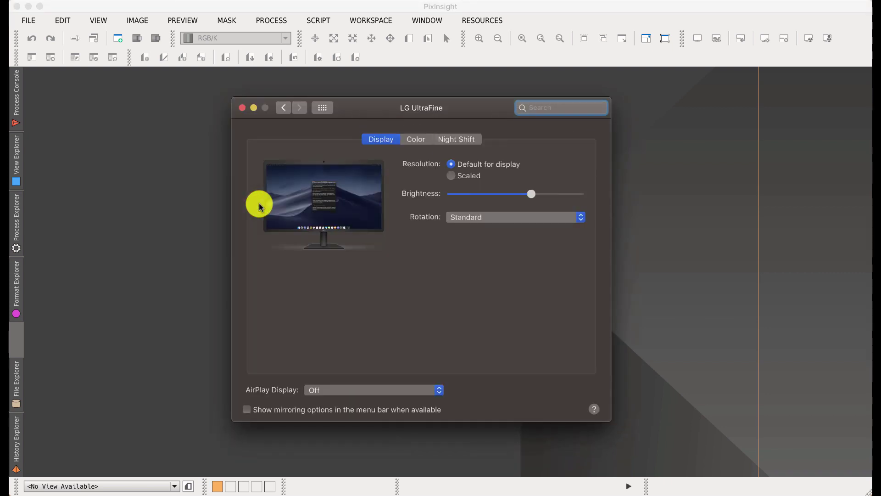
click(418, 140)
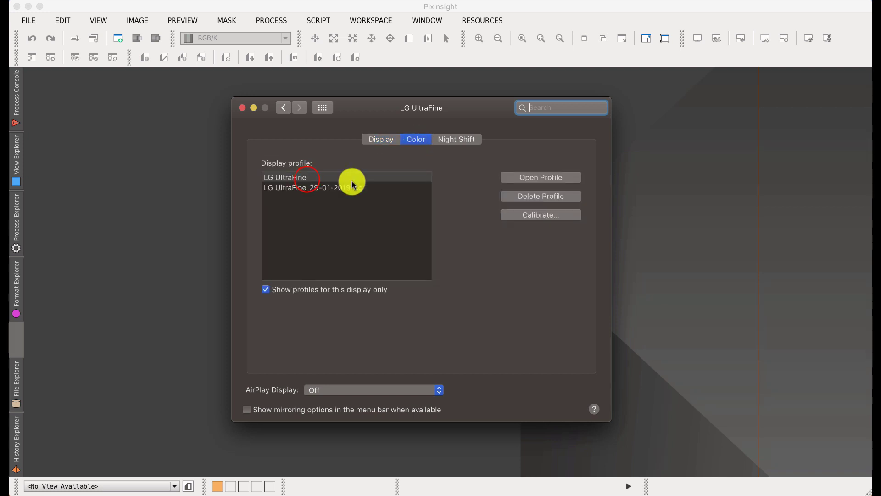
click(307, 181)
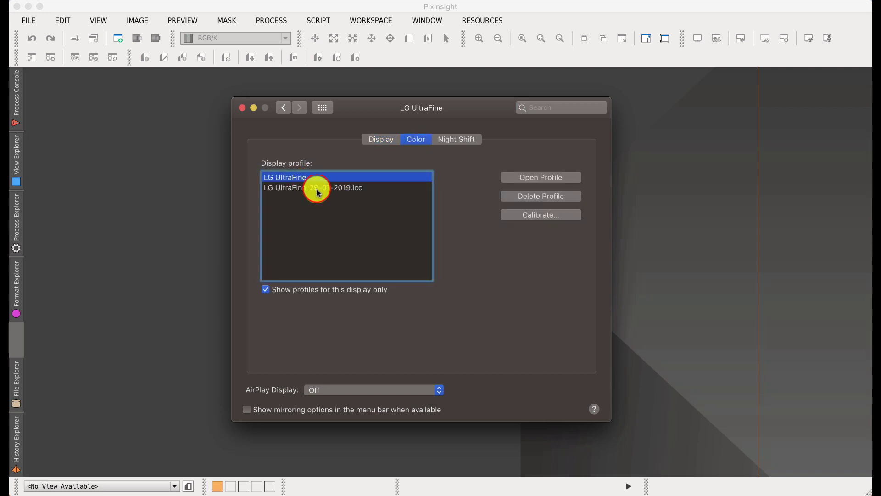
click(319, 188)
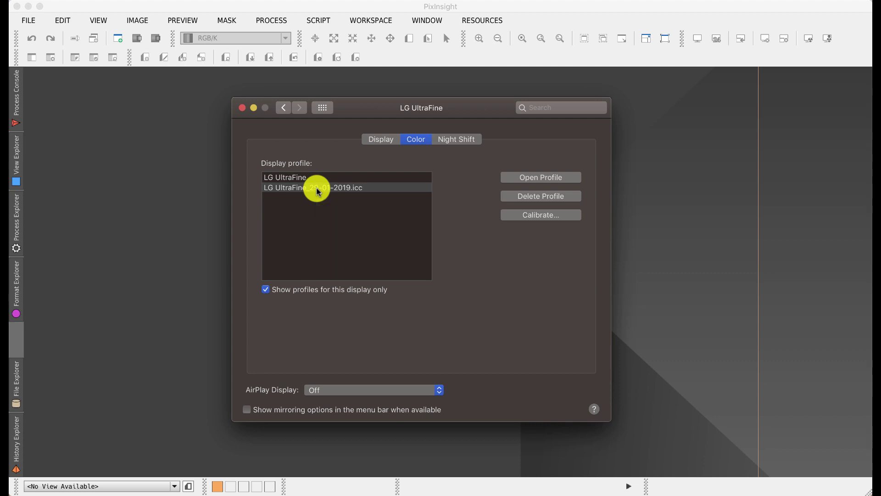
click(243, 109)
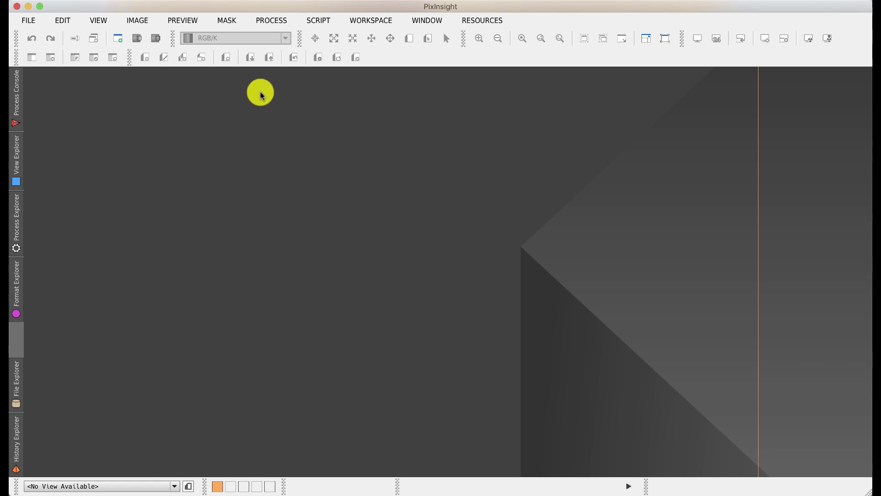
Step: Launch BatchPreprocessing from Script > Batch Processing and move its window into place
click(322, 20)
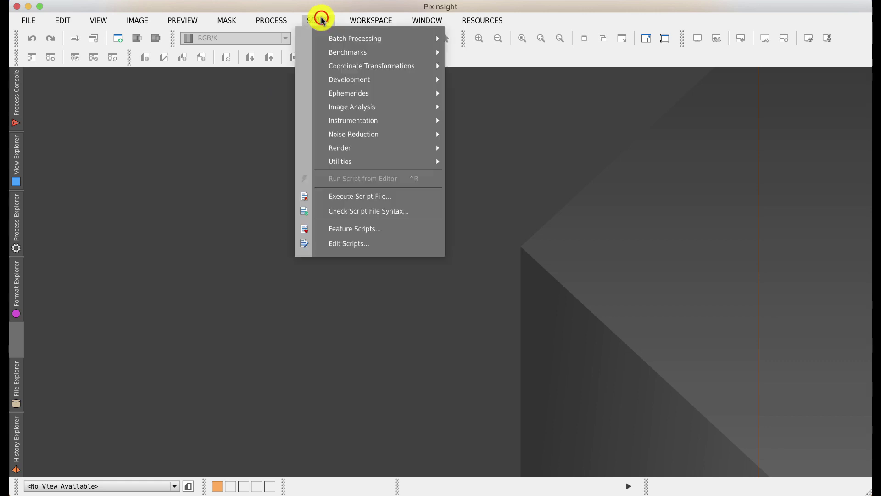
mouse_move(339, 41)
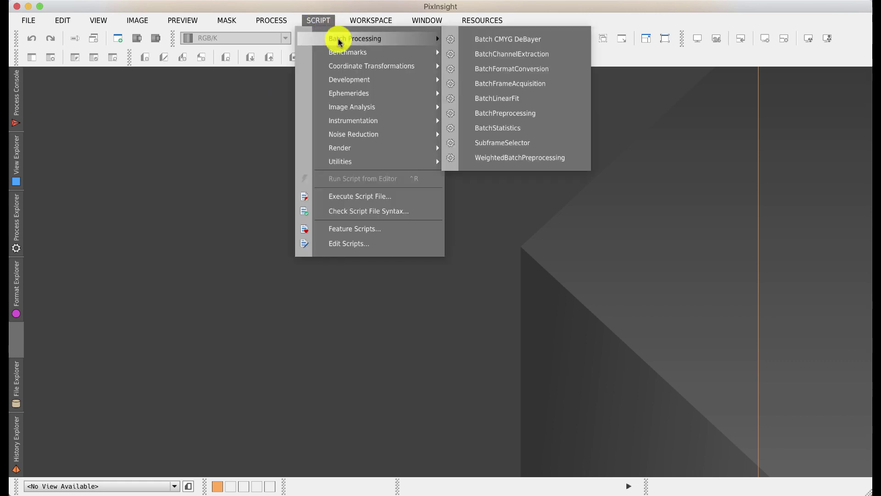
click(508, 116)
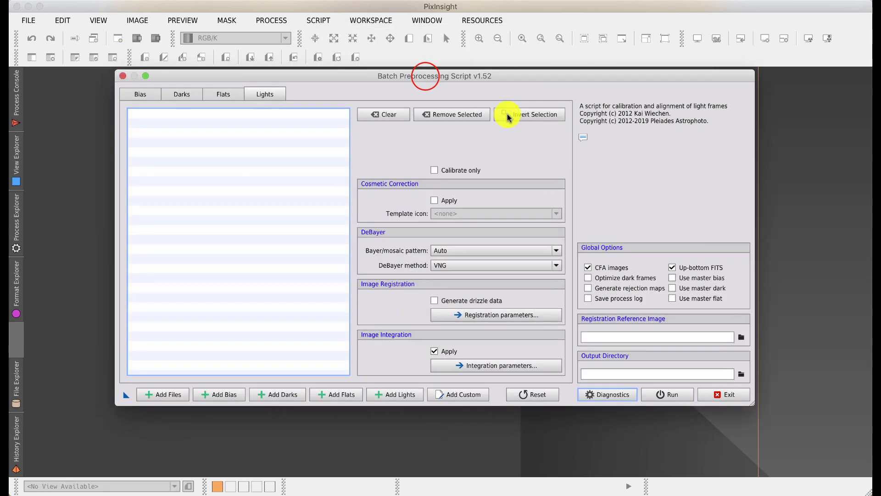
drag(422, 73, 437, 113)
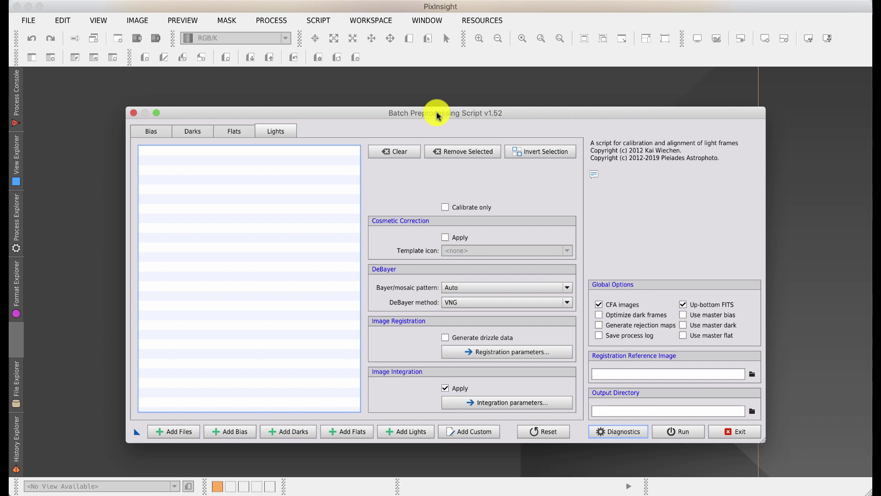
click(171, 433)
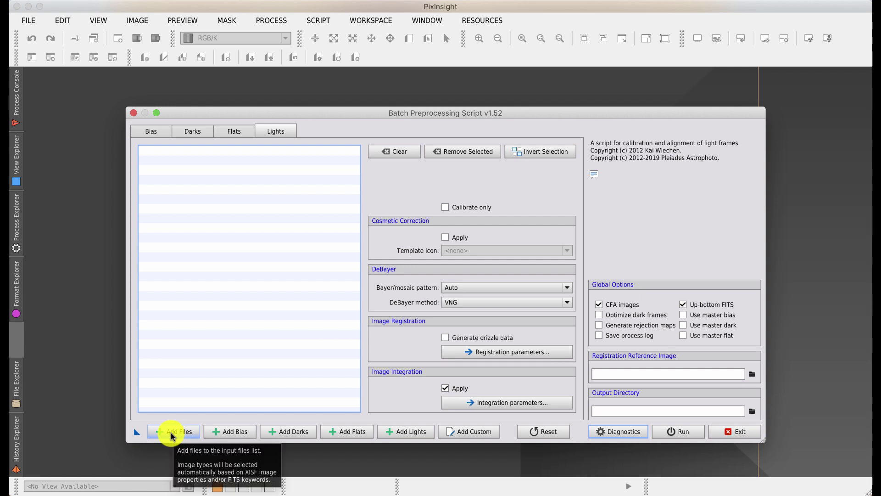
Step: Browse the file picker to G-DRIVE mobile > Raw Astro Files > HeartQHY > IDAS
click(171, 433)
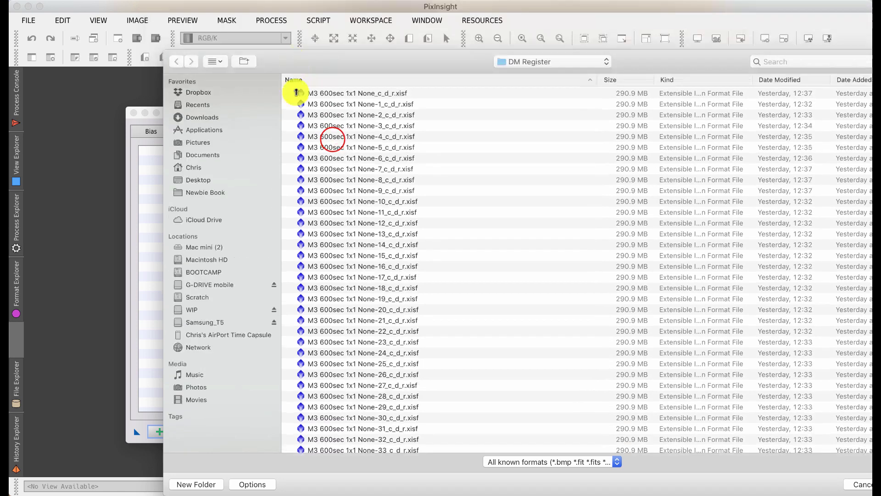
drag(299, 89, 271, 90)
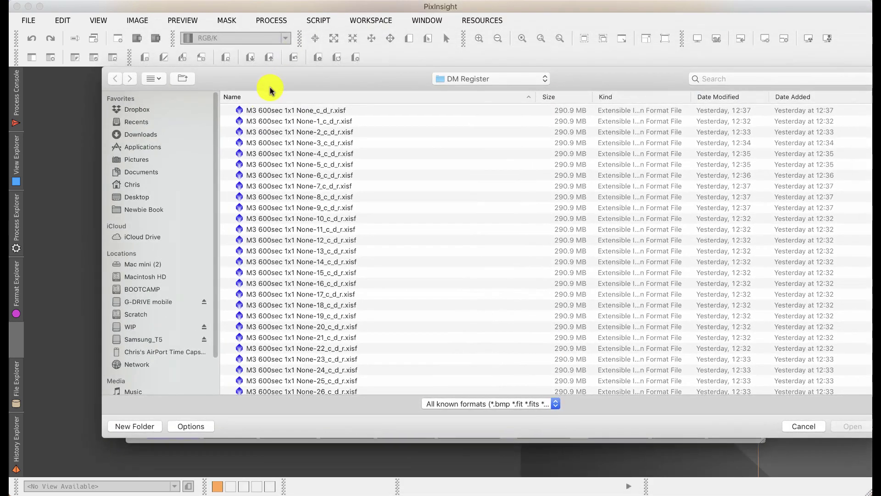
click(130, 324)
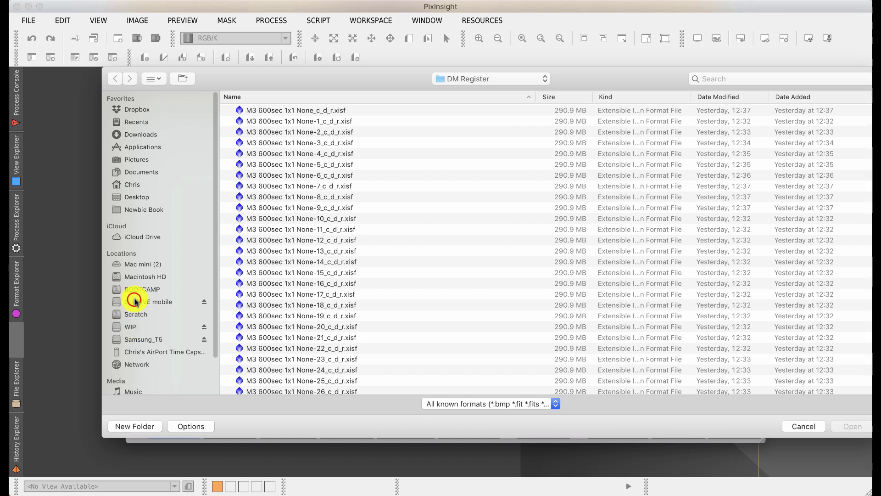
click(133, 301)
click(227, 175)
click(226, 196)
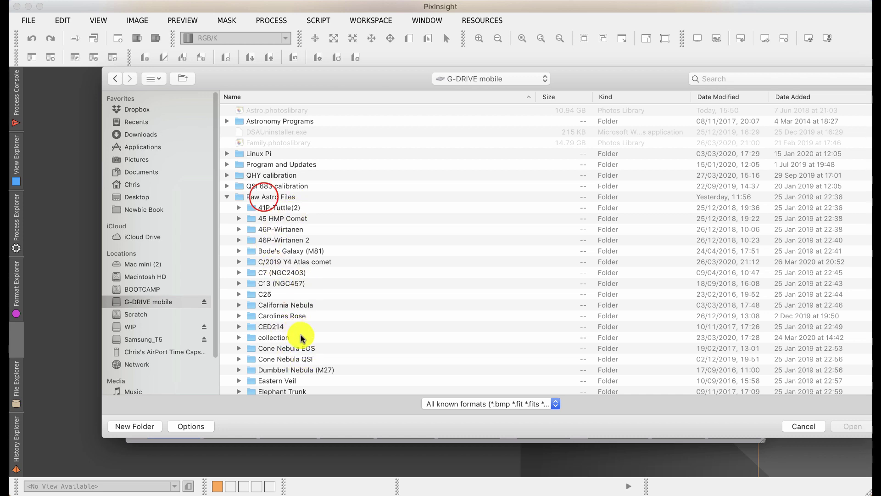
click(264, 198)
double_click(264, 197)
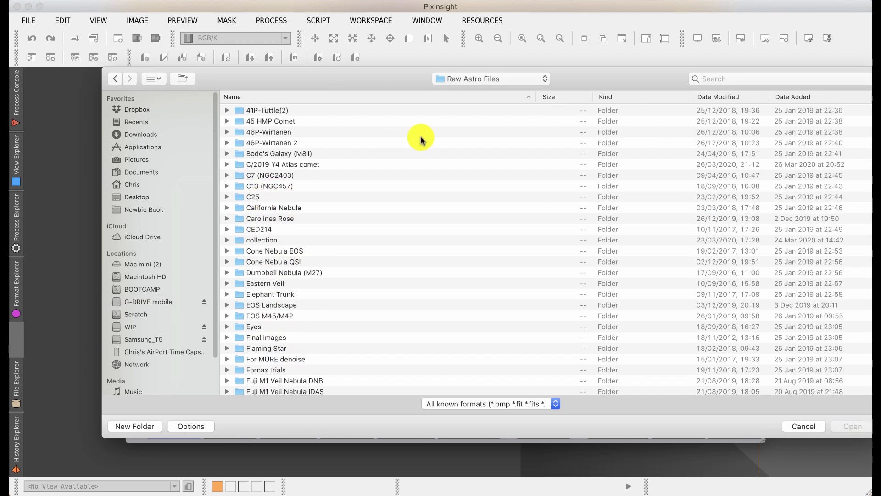
click(719, 96)
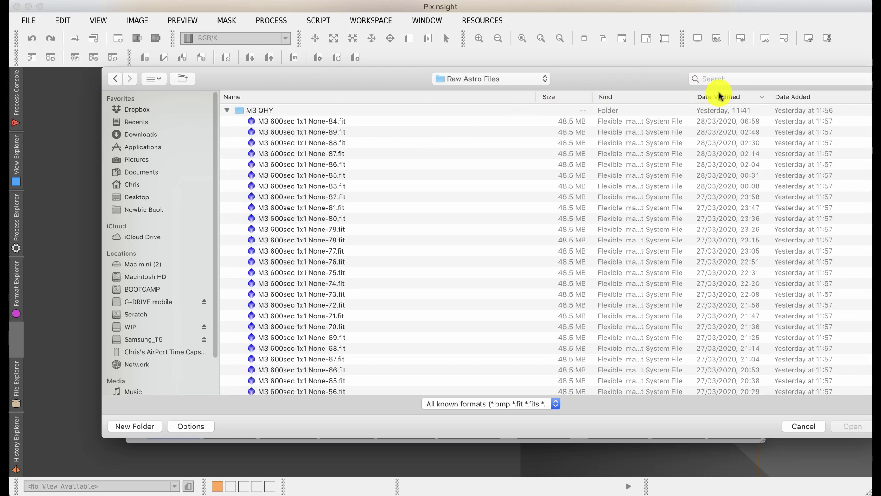
click(227, 110)
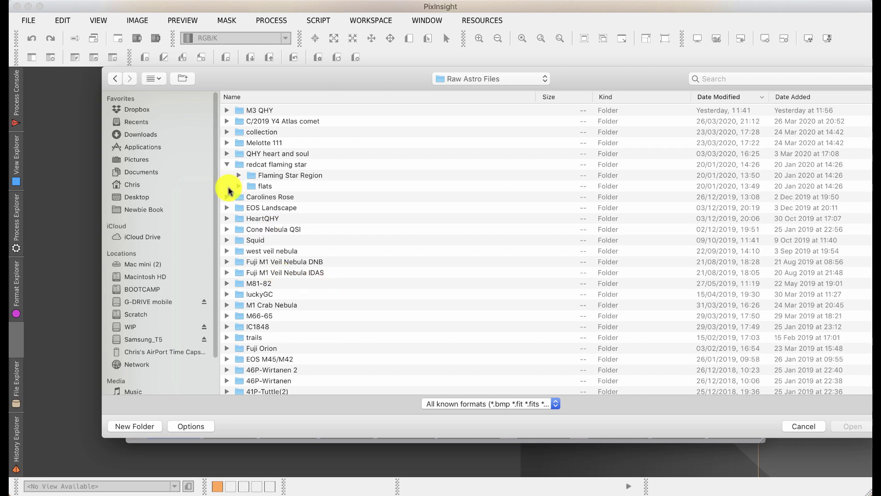
click(260, 218)
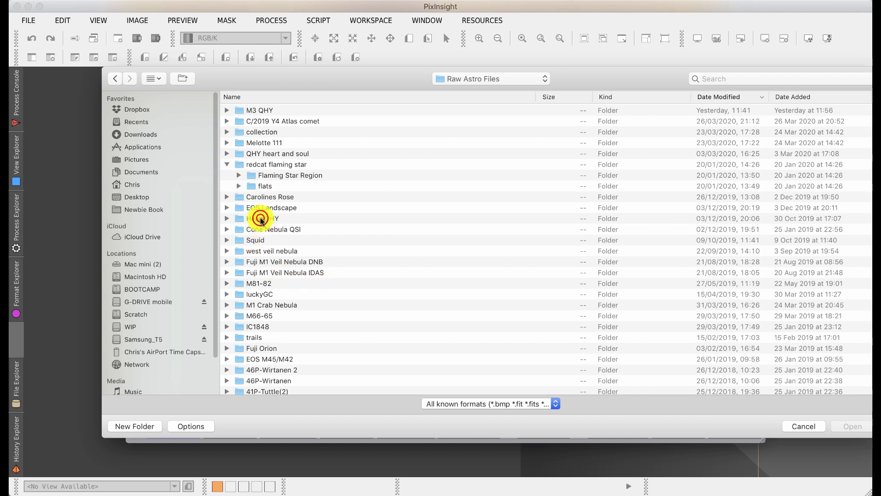
double_click(260, 219)
click(235, 115)
double_click(235, 115)
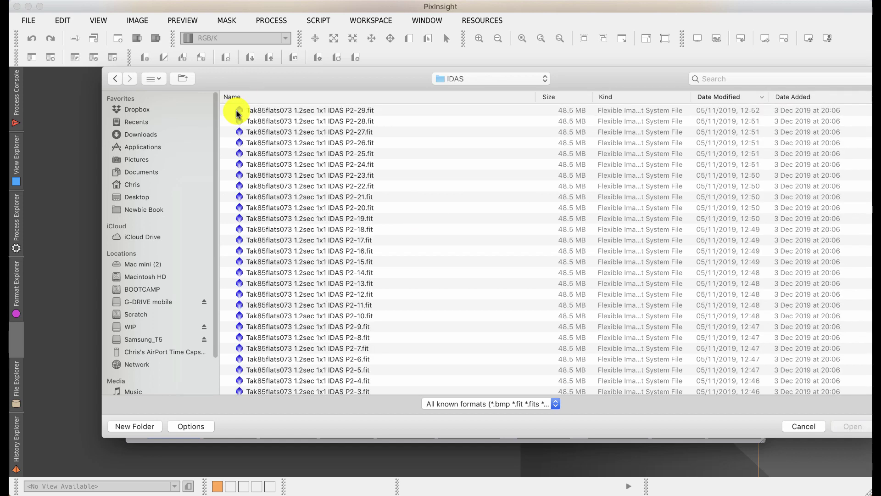
Step: Select all 25 HeartQHY IDAS P2 light frames and add them to the Lights list
scroll(306, 166, down, 5)
scroll(309, 167, up, 5)
scroll(307, 167, down, 5)
click(282, 169)
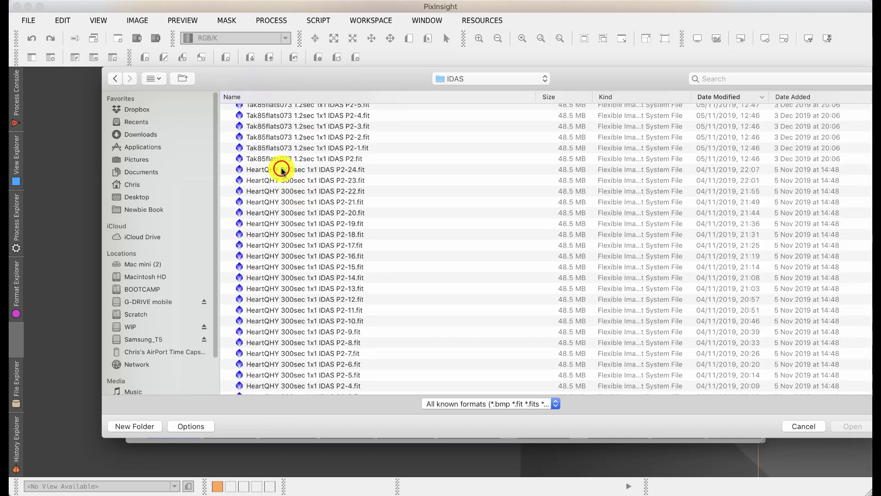
scroll(282, 171, down, 2)
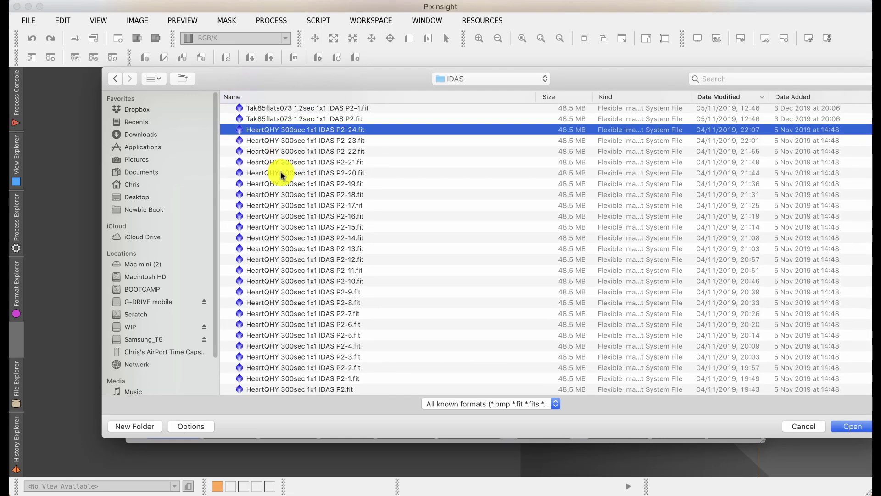
shift+click(327, 389)
click(854, 425)
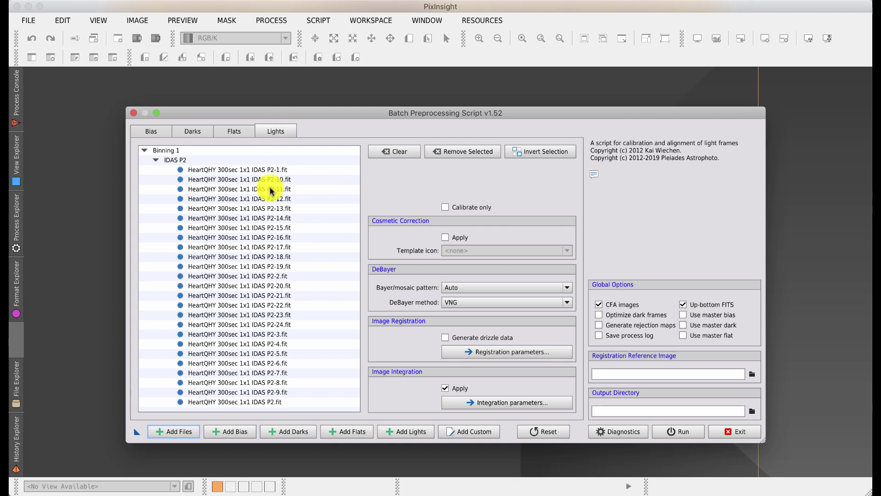
Step: Add all the Tak85flats073 1.2sec IDAS P2 flat frames and view them in the Flats list
click(176, 432)
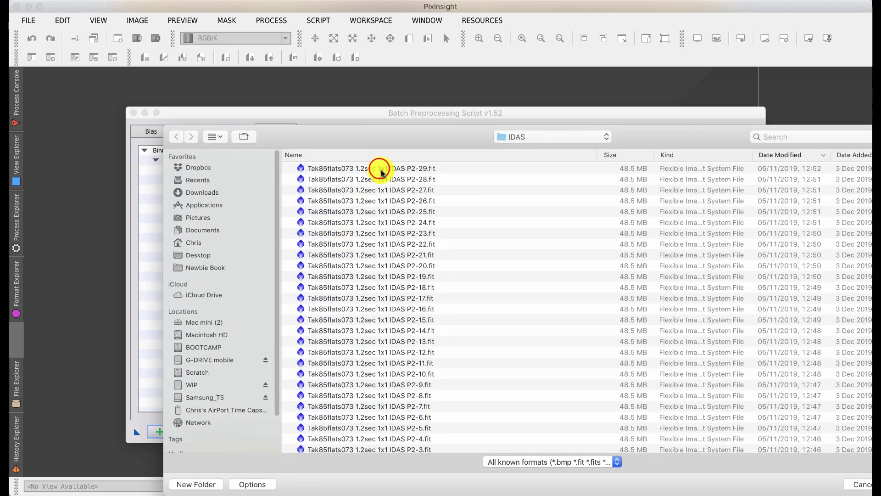
click(377, 170)
scroll(370, 230, down, 3)
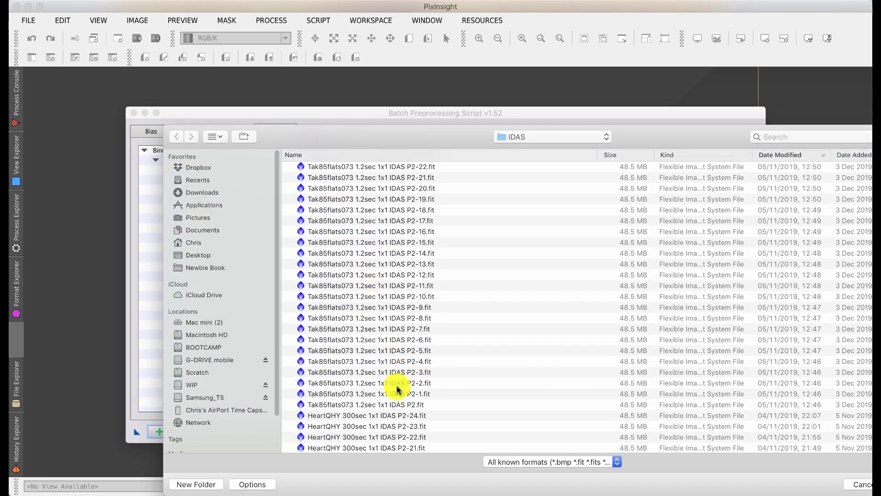
shift+click(398, 403)
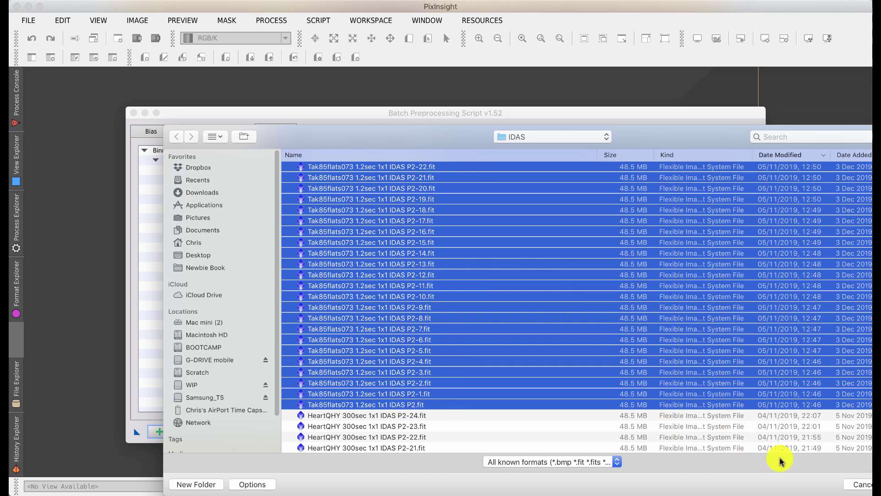
key(Return)
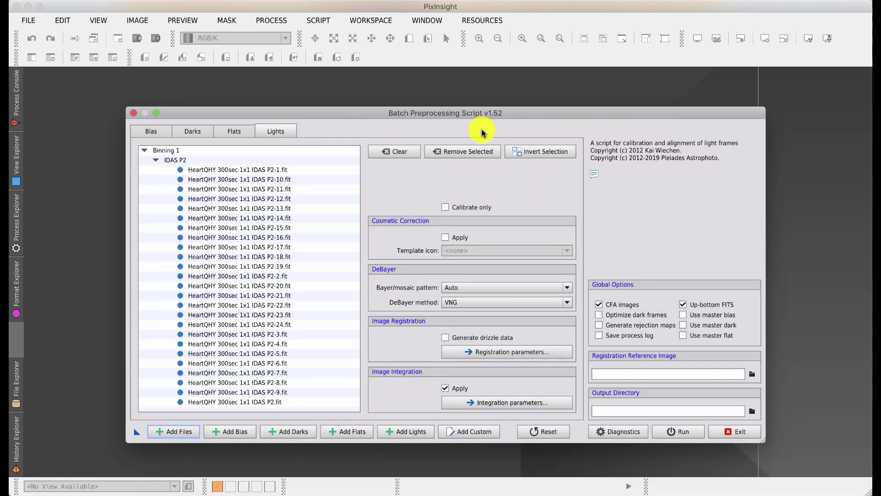
click(231, 133)
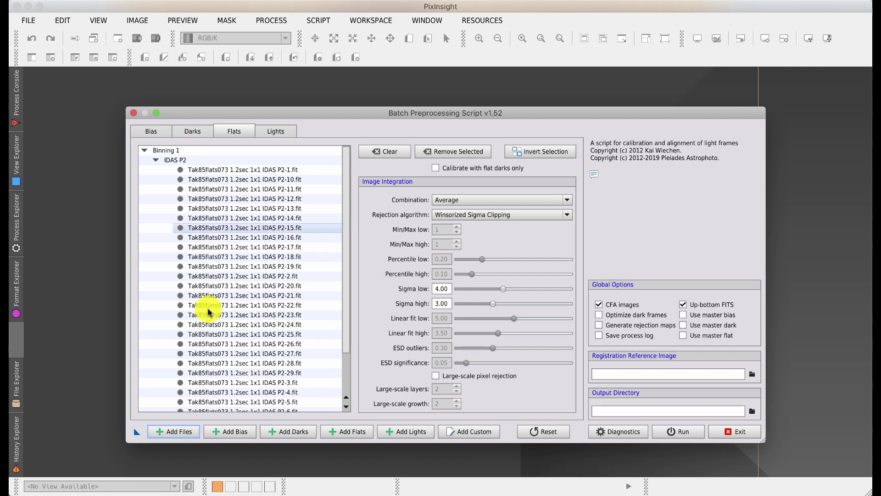
Step: Load QHY_Gain_0_Bias.xisf from the QHY calibration folder as the bias frame
click(186, 431)
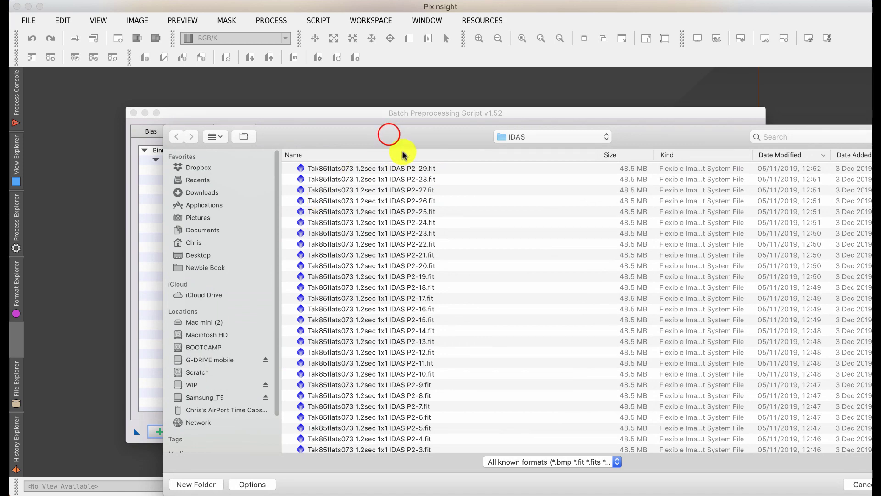
drag(388, 134, 318, 70)
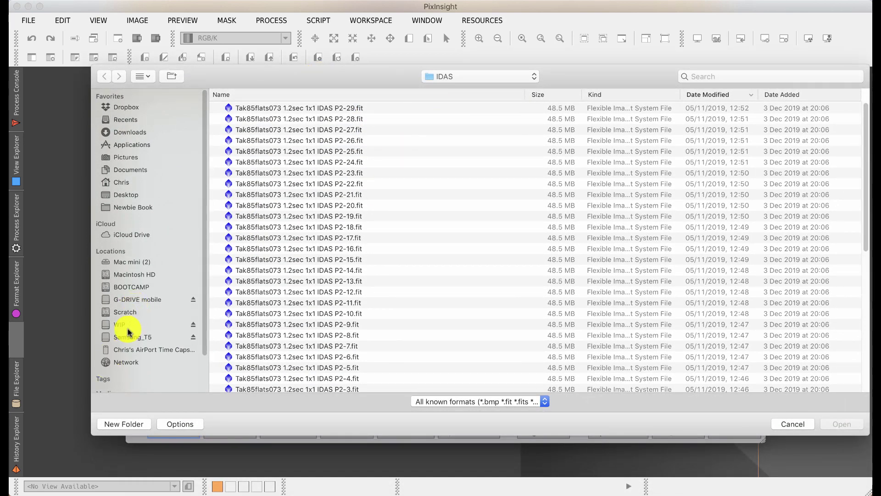
click(131, 299)
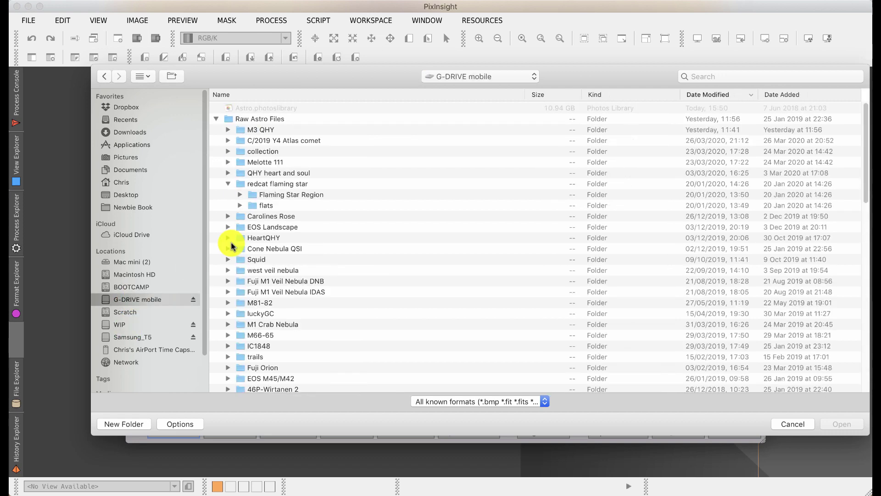
click(216, 119)
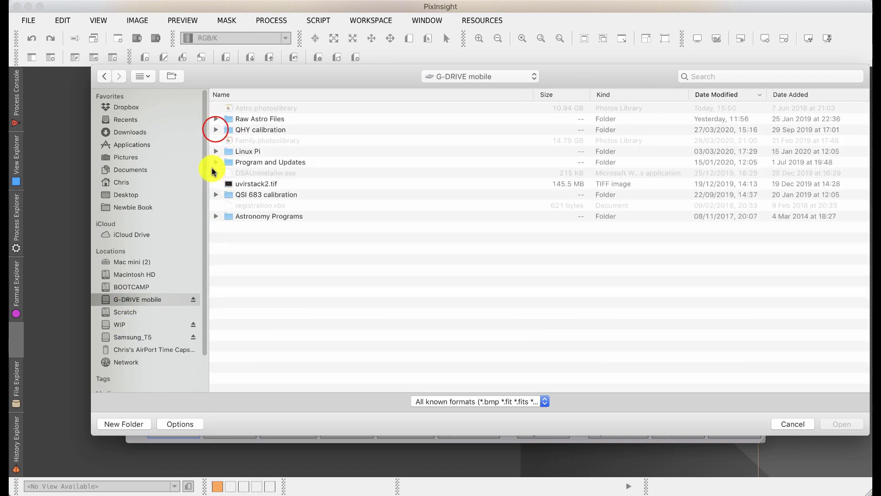
click(215, 130)
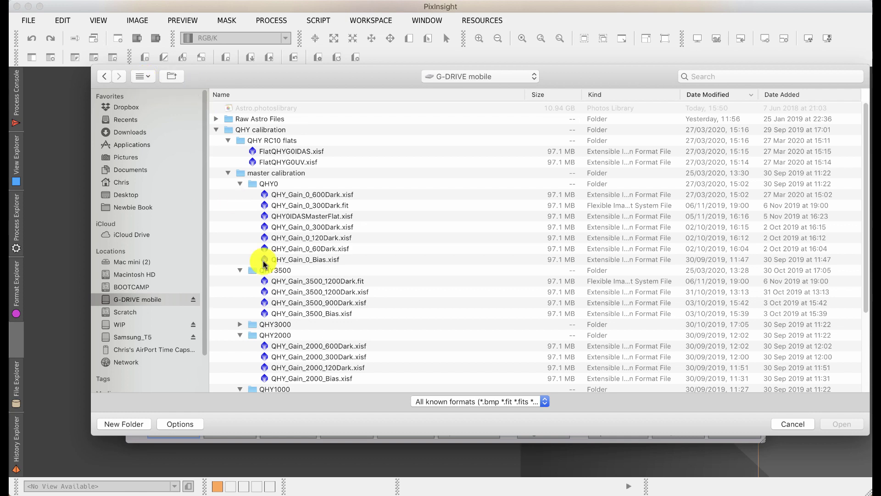
click(300, 260)
double_click(301, 260)
click(130, 128)
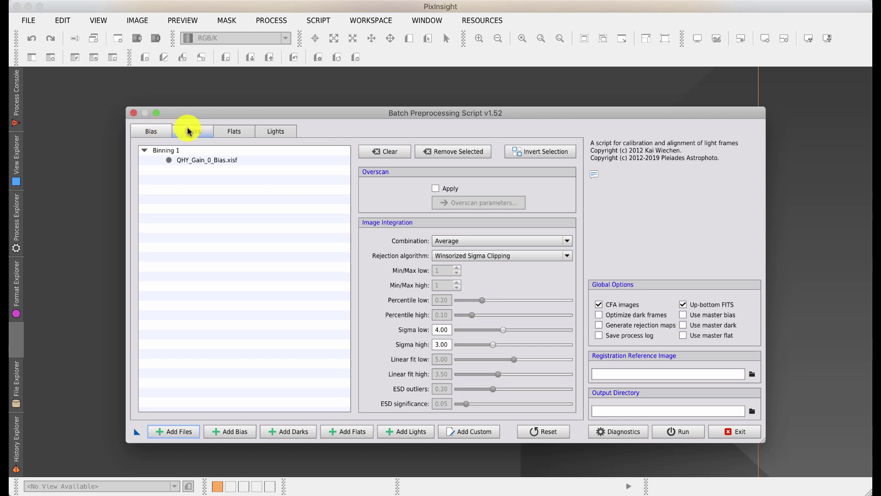
Step: Add the QHY_Gain_0 darks 600, 300 (.fit and .xisf), 120 and 60 from QHY0
click(179, 430)
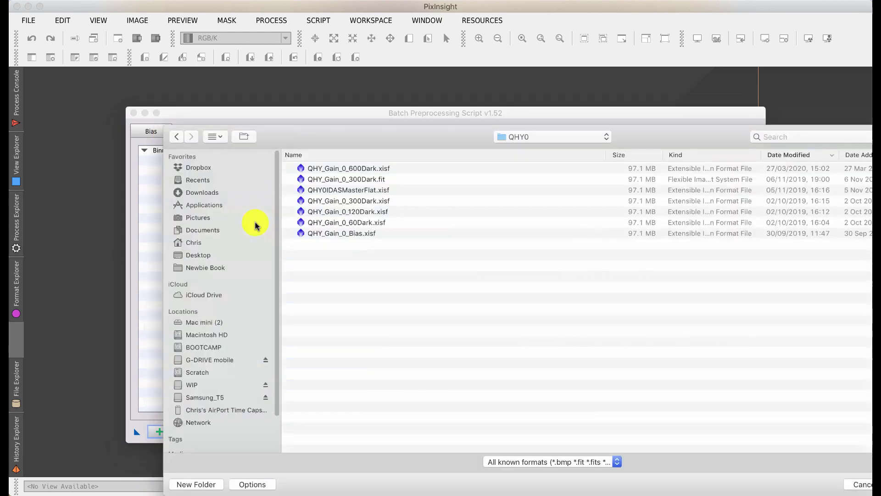
click(351, 170)
shift+click(356, 181)
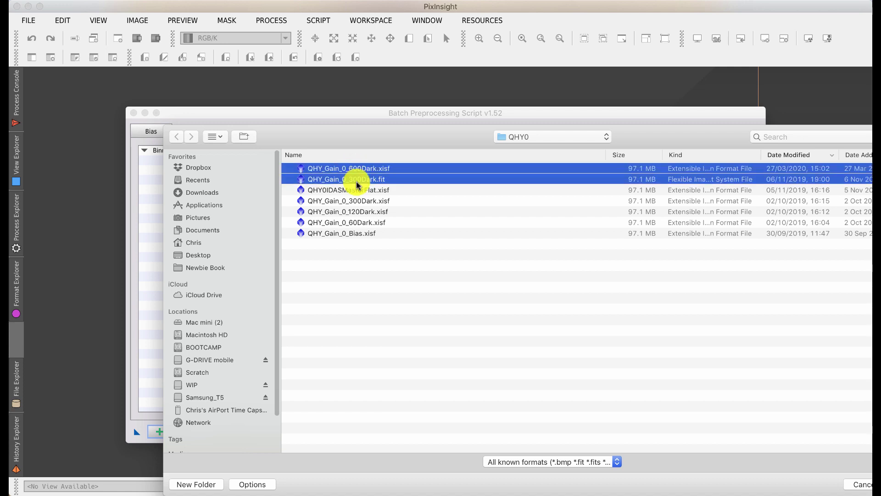
super+click(360, 201)
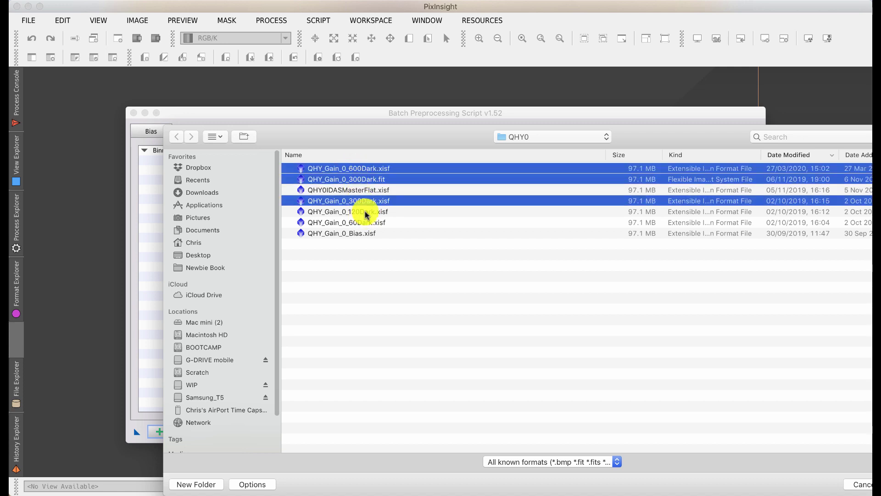
super+click(366, 212)
super+click(366, 222)
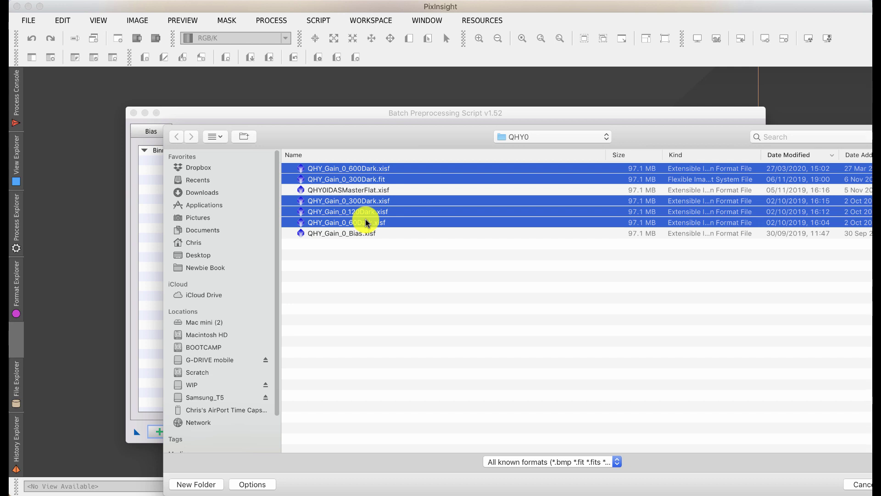
drag(641, 133, 516, 78)
click(782, 428)
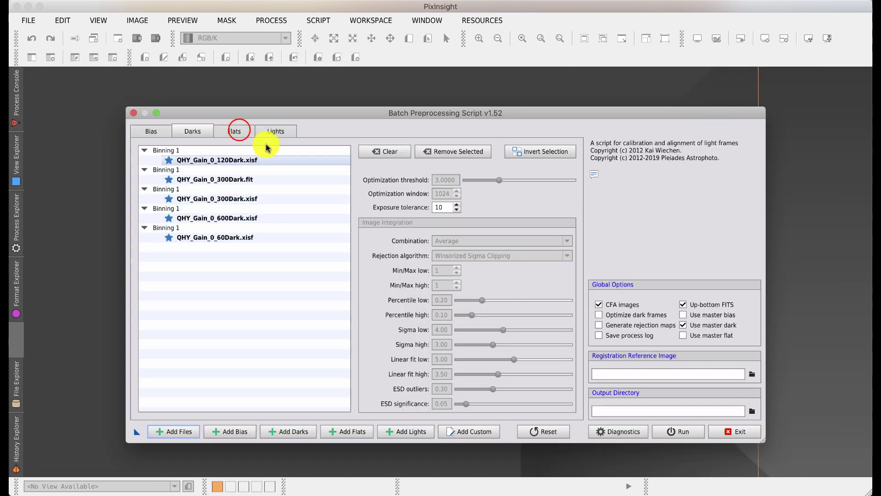
Step: Review the Flats list and collapse the IDAS P2 flats group
click(239, 133)
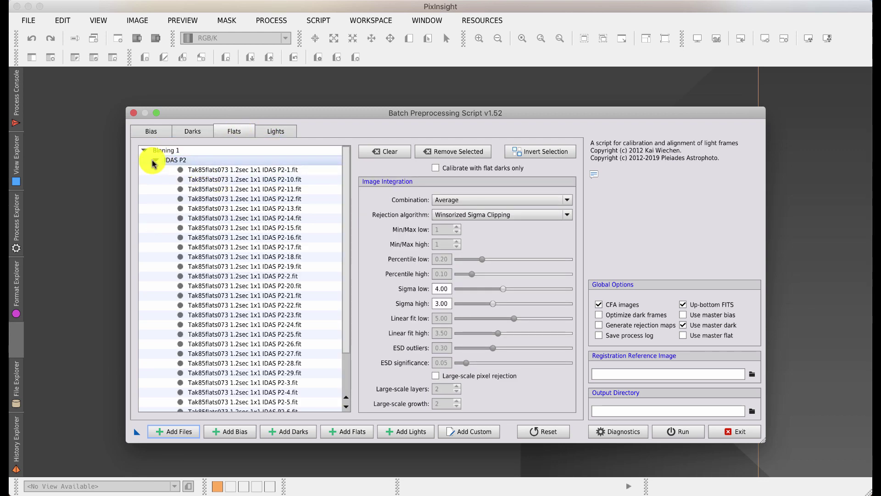
scroll(235, 234, down, 2)
scroll(234, 232, up, 2)
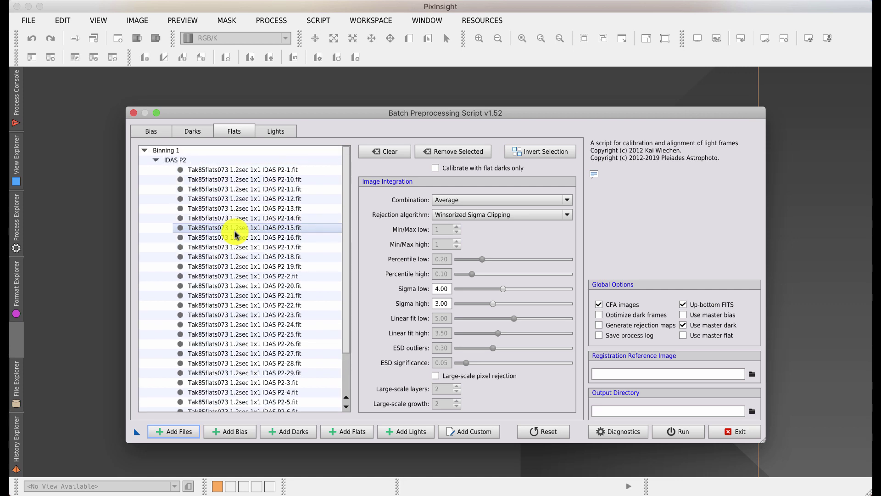
click(156, 159)
Step: Mark QHY_Gain_0_Bias.xisf as a master bias and show the Darks list
click(156, 131)
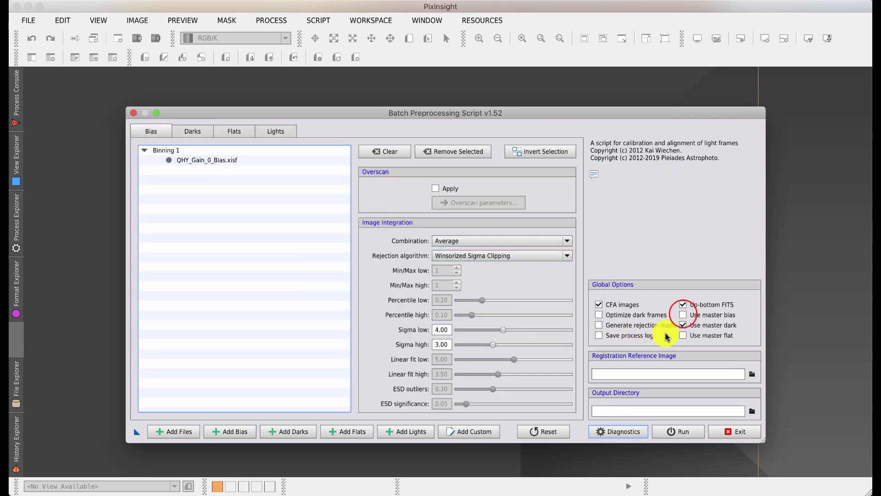
click(683, 314)
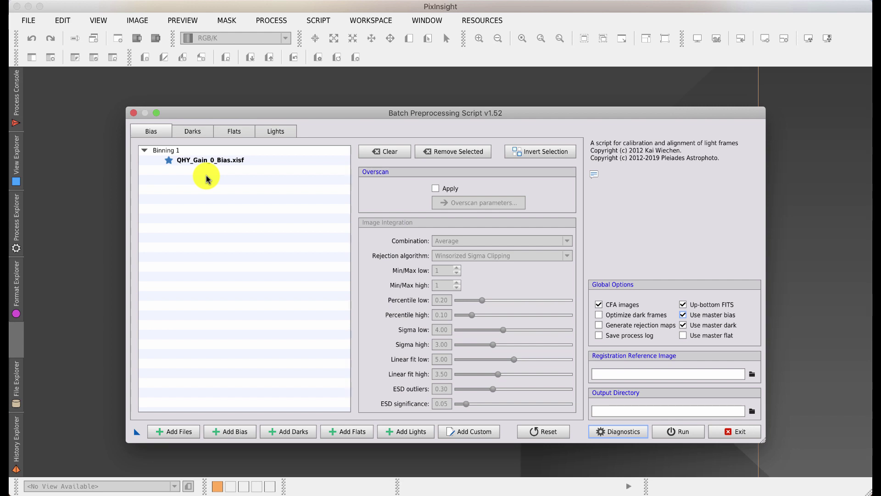
click(186, 130)
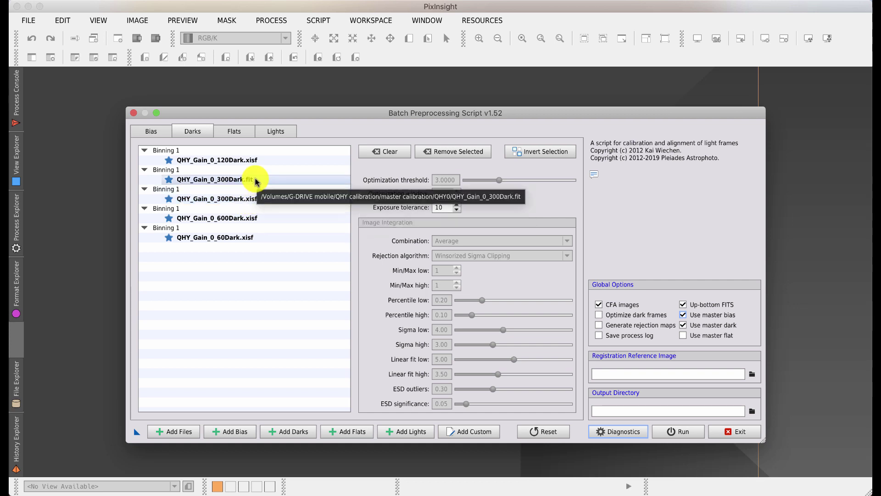
Step: Remove the QHY_Gain_0_300Dark.fit dark, return to Lights and leave dark frame optimization off
click(210, 179)
click(450, 150)
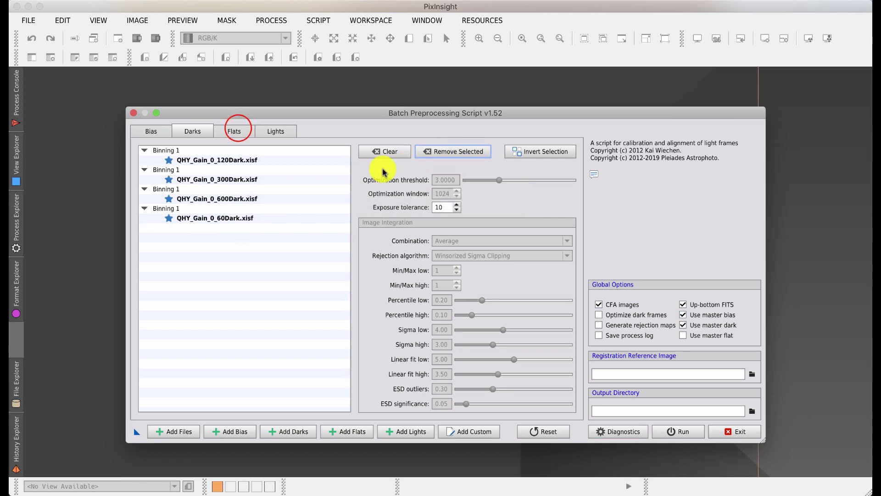
click(237, 130)
click(276, 131)
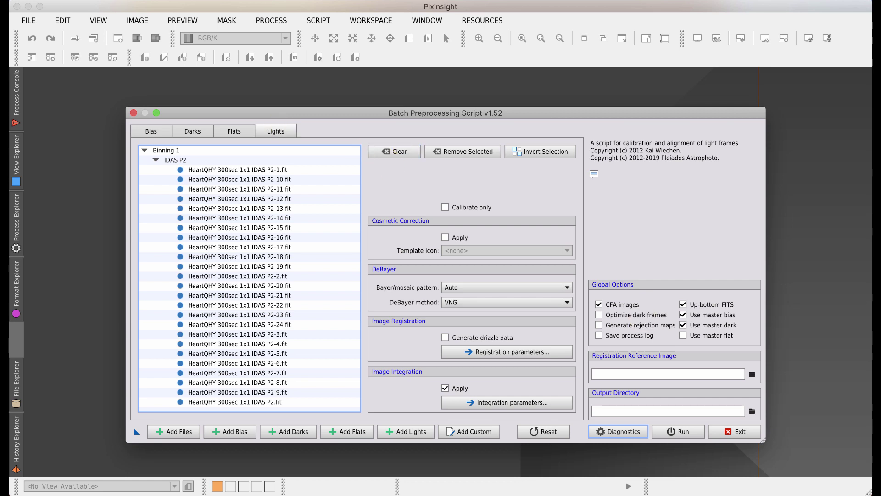
click(598, 315)
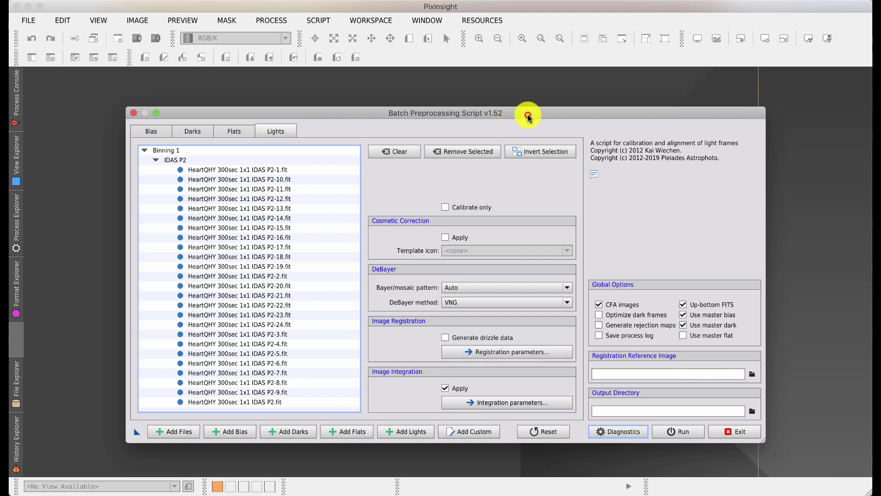
drag(528, 114, 507, 106)
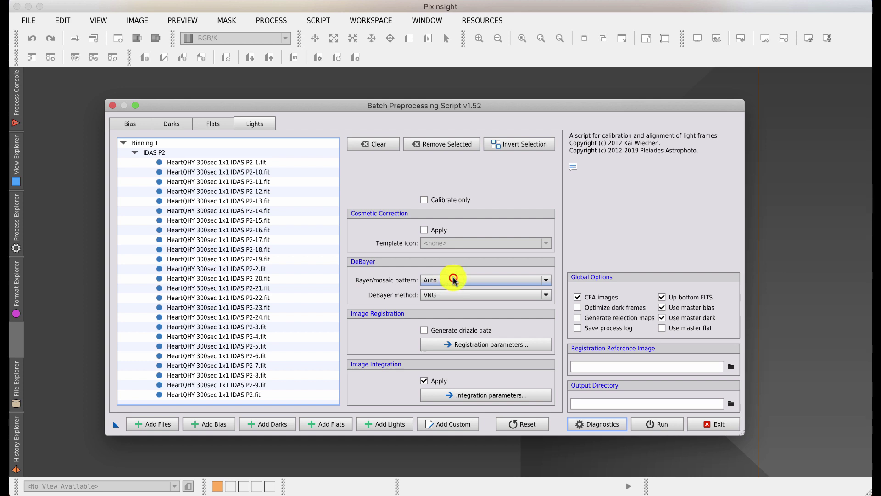
Step: Choose RGGB as the DeBayer Bayer/mosaic pattern
click(452, 280)
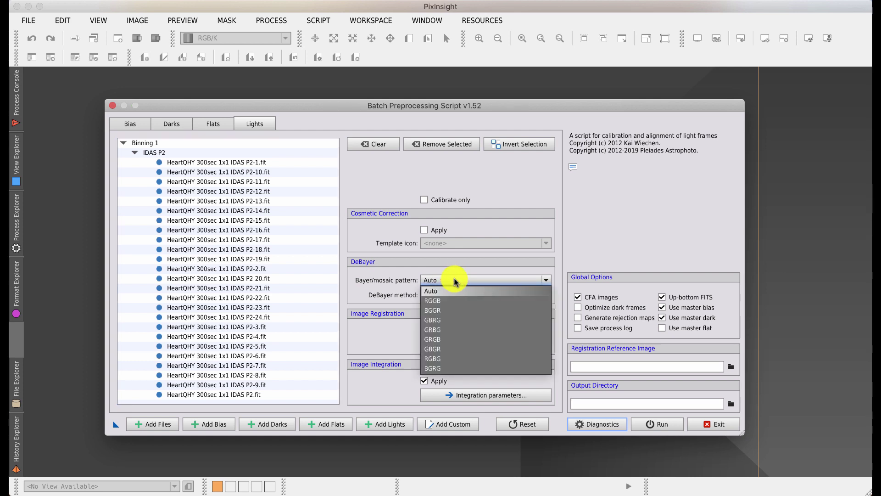
click(448, 301)
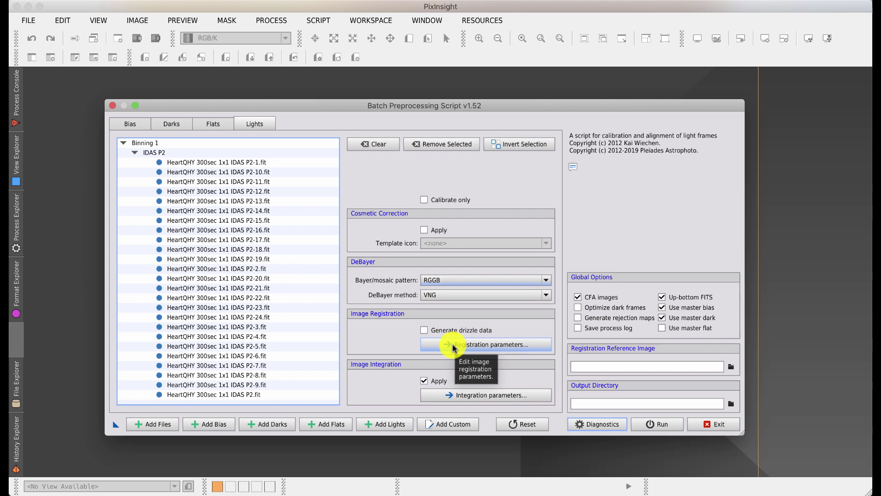
Step: Check the registration parameters, keep Lanczos-3 pixel interpolation, and close the settings
click(503, 345)
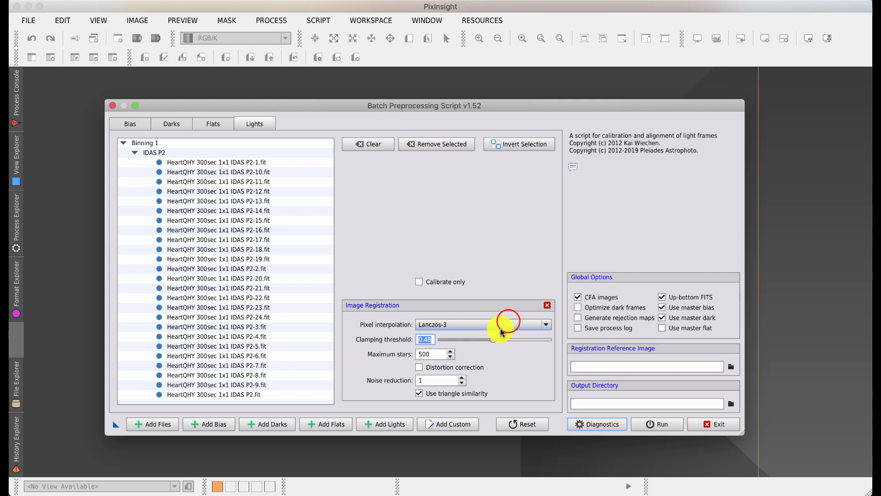
click(508, 324)
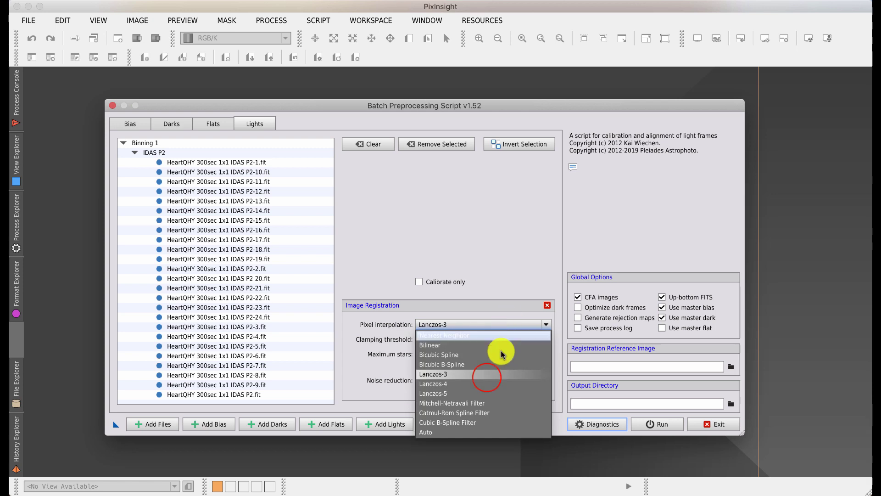
click(487, 376)
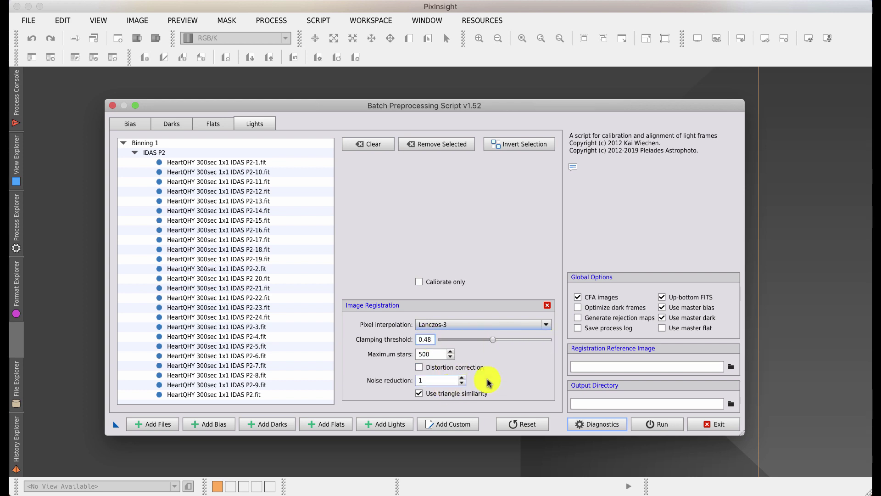
click(548, 305)
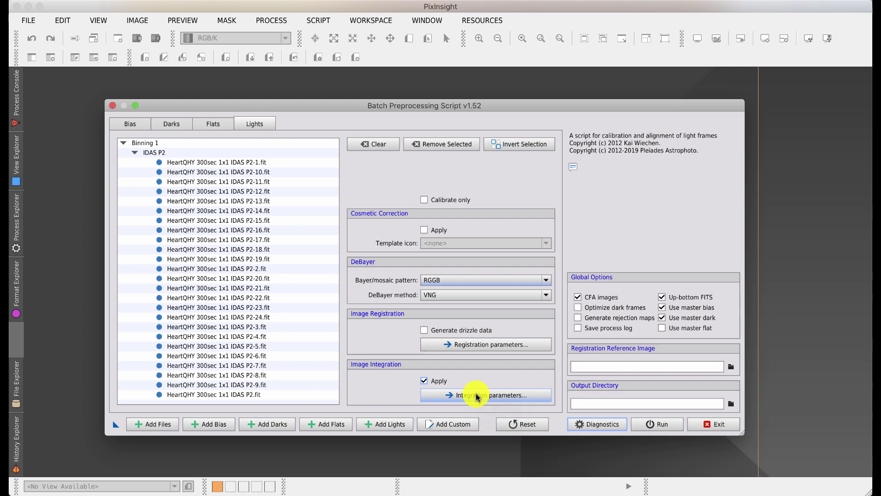
Step: Review the Average combination and Winsorized Sigma Clipping integration settings, then return to the Lights panels
click(476, 395)
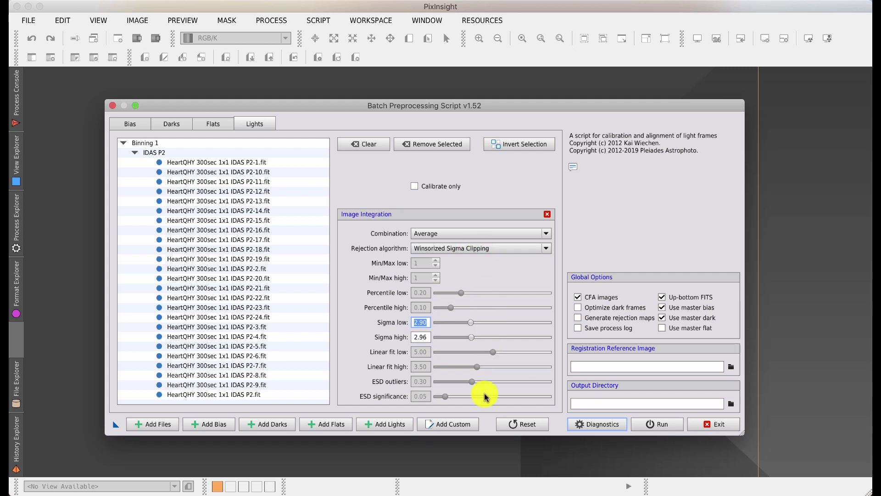
click(547, 215)
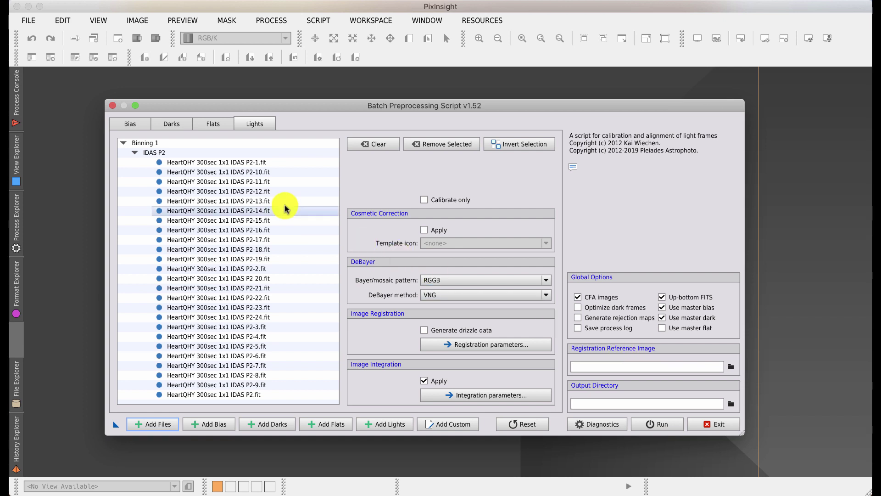
Step: Make P2-1.fit the registration reference and output to a new WIP folder 'temp calibration'
click(213, 162)
double_click(214, 164)
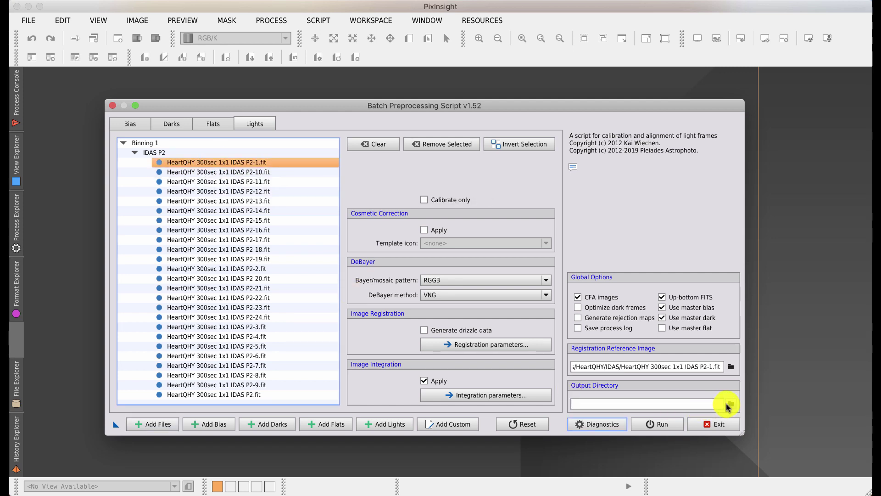
click(731, 404)
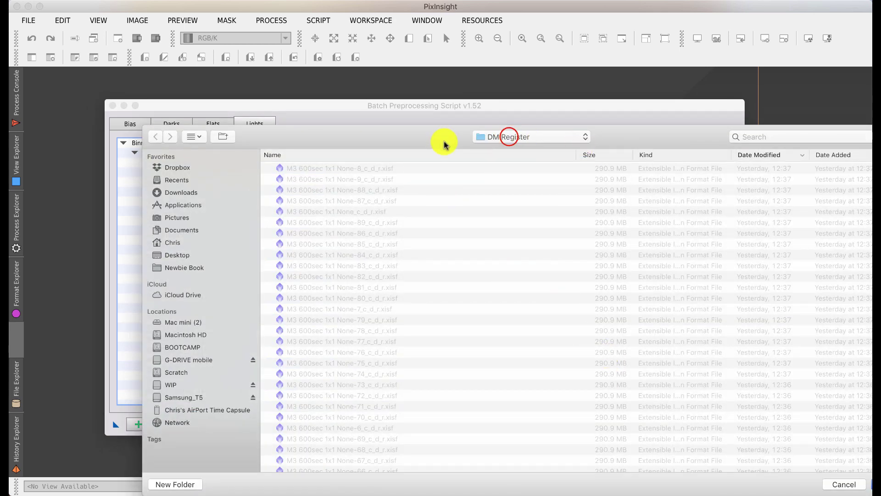
click(509, 138)
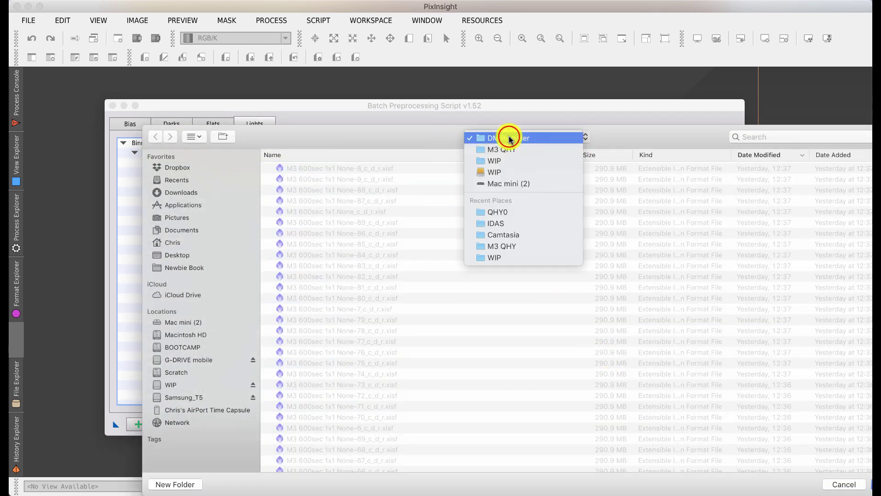
click(505, 161)
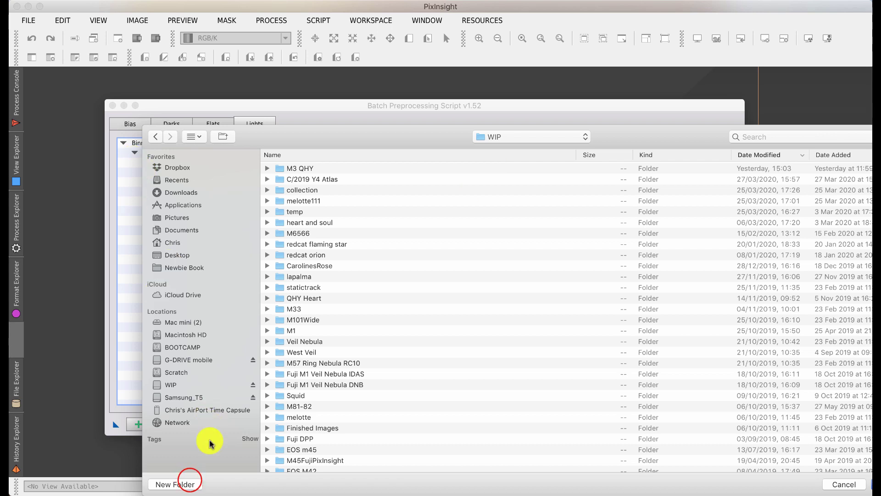
click(190, 482)
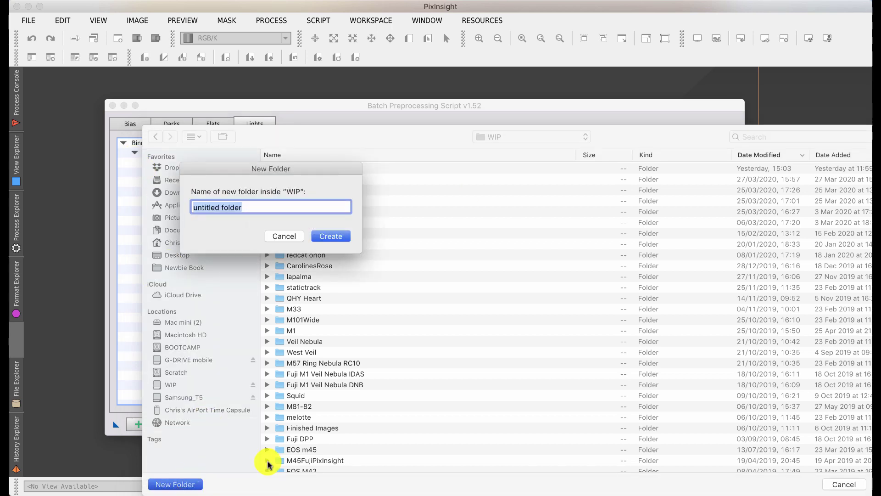
text(temp)
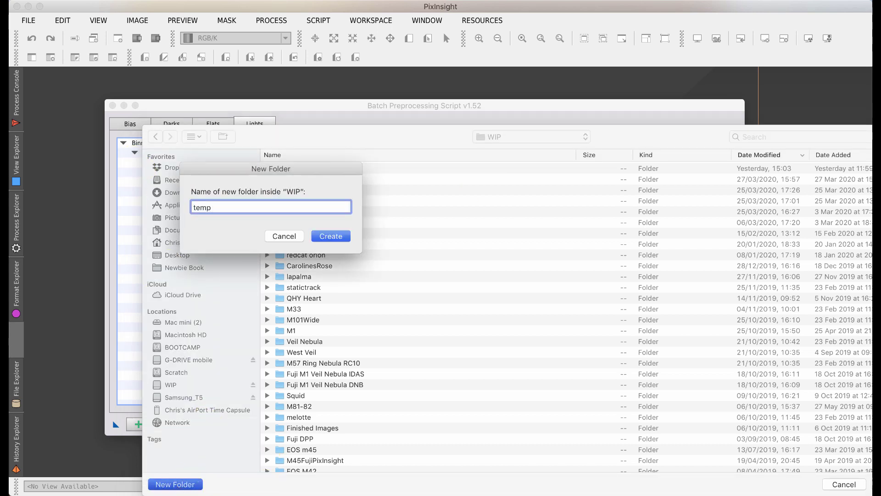
text( calibration)
key(Return)
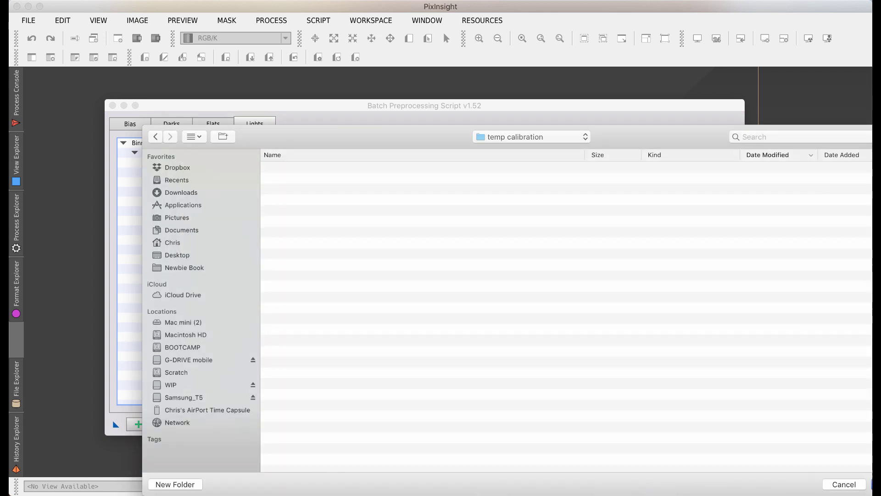
key(Return)
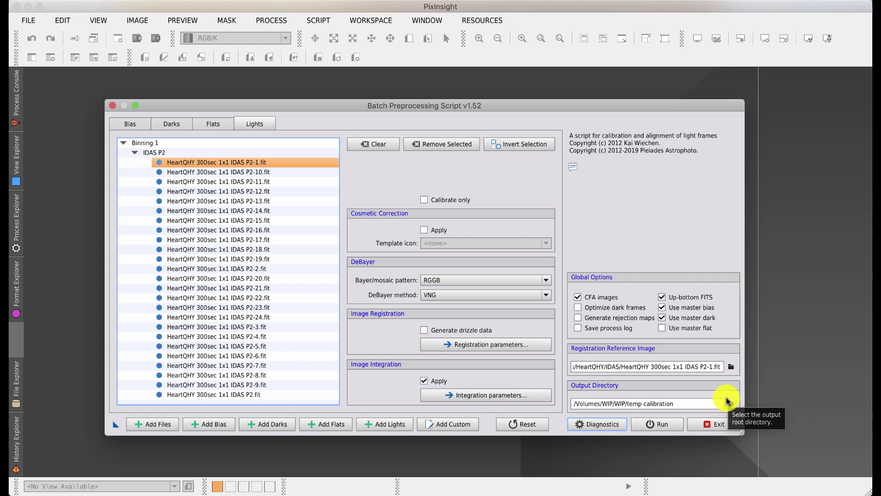
Step: Run batch preprocessing, continuing past the warning that IDAS P2 filter-name characters become underscores
click(656, 429)
click(600, 426)
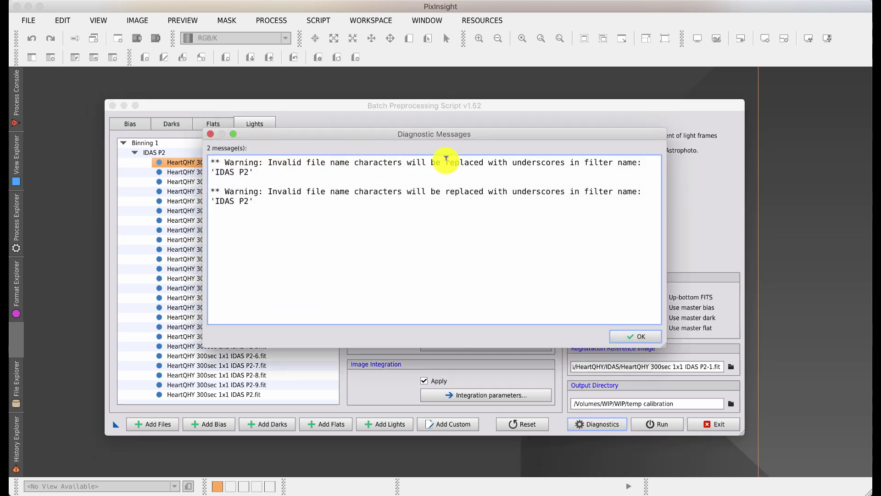
click(636, 336)
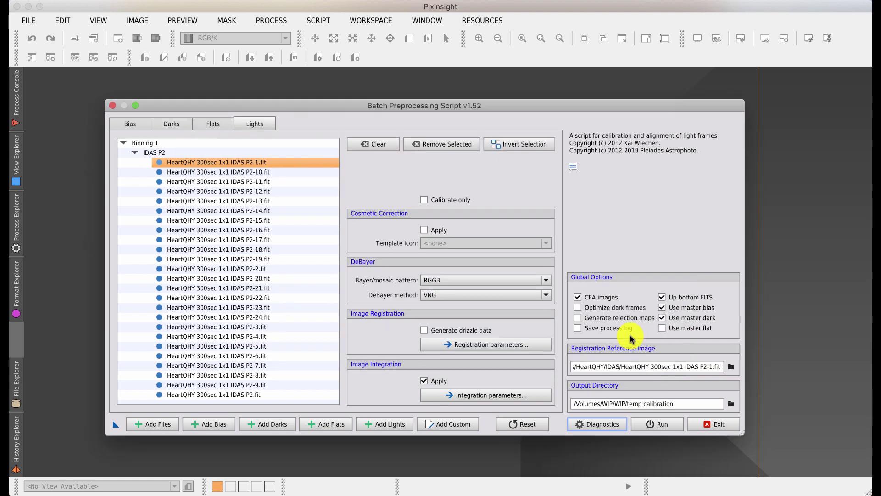
click(664, 425)
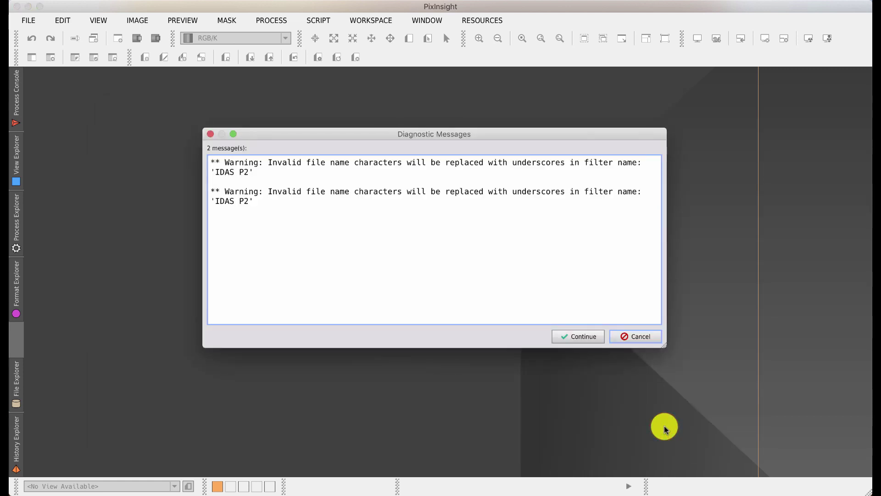
click(591, 340)
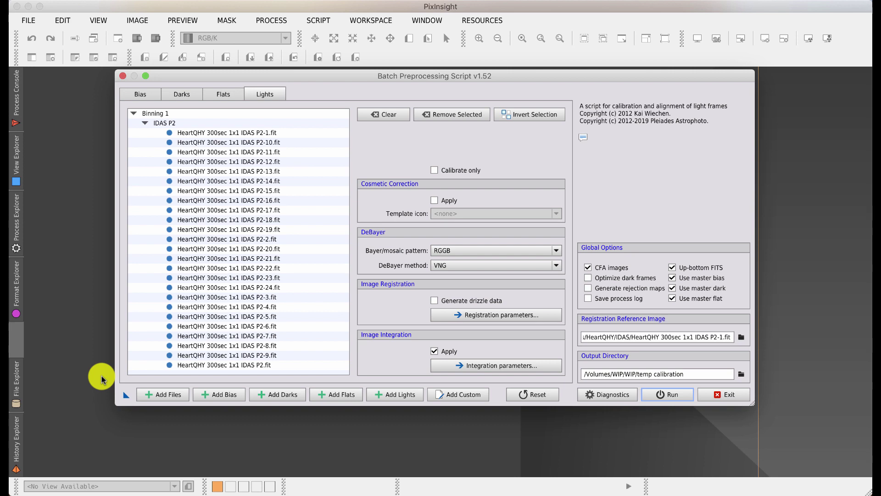
Step: Check the integration sigma settings, then exit the Batch Preprocessing Script
click(472, 365)
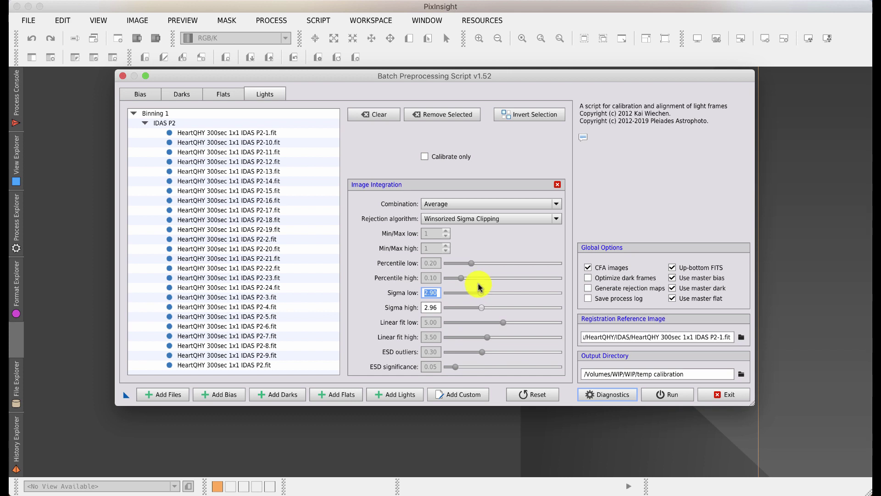
click(734, 395)
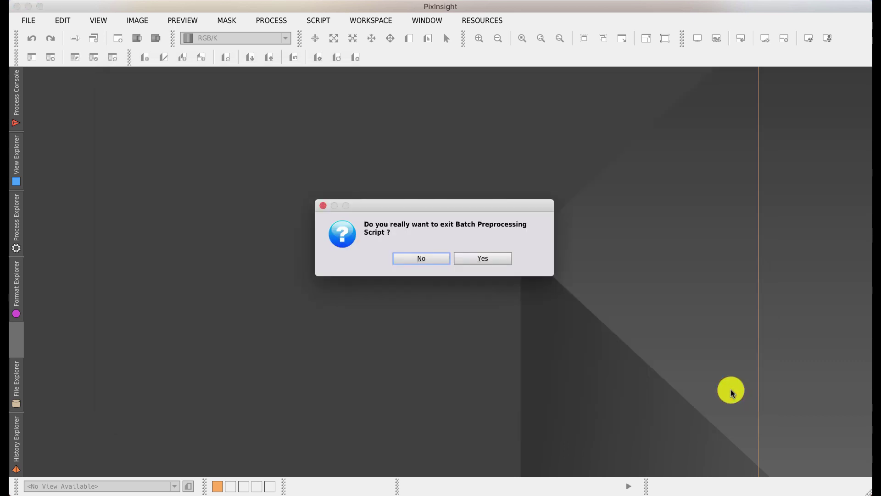
Step: Confirm leaving the script and open WIP's temp calibration folder in Finder
click(485, 258)
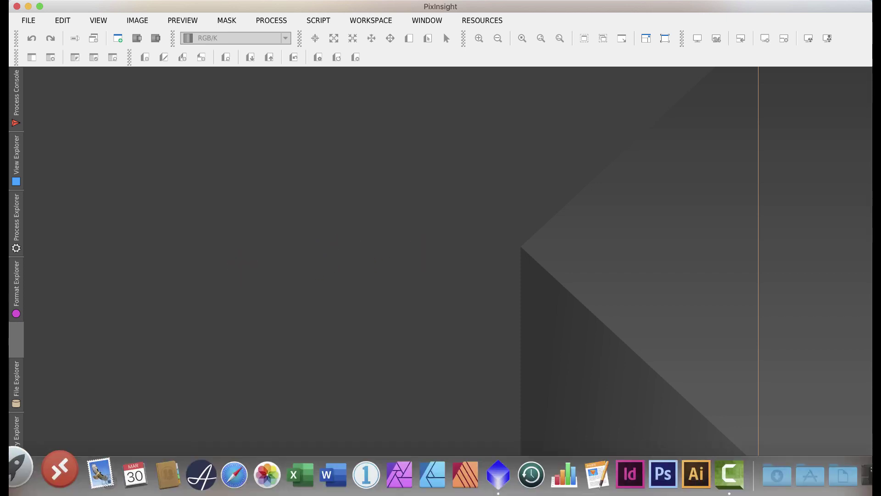
click(101, 471)
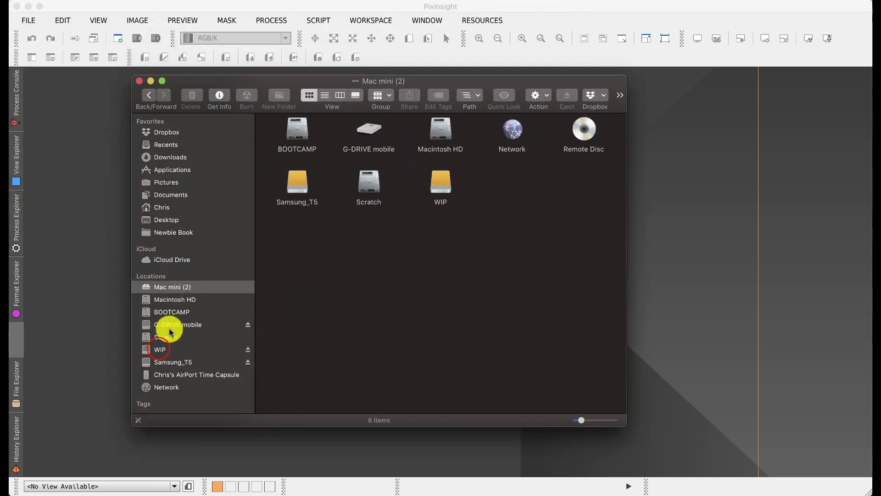
click(160, 350)
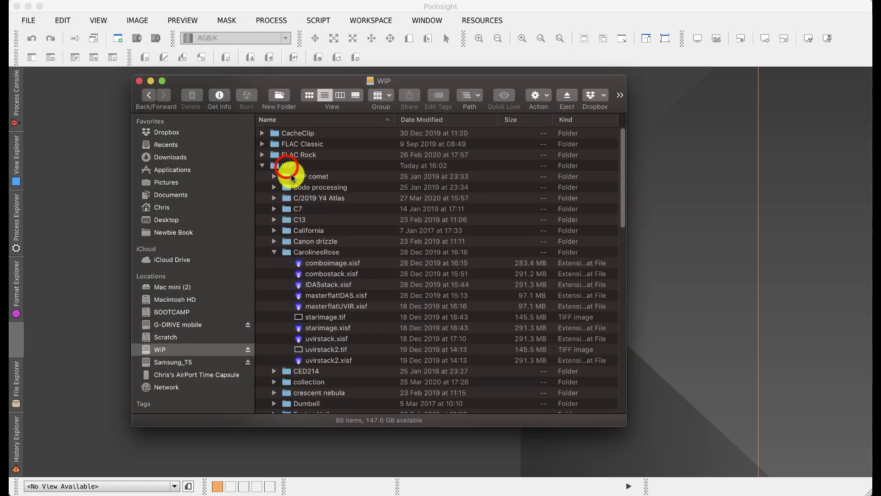
double_click(285, 166)
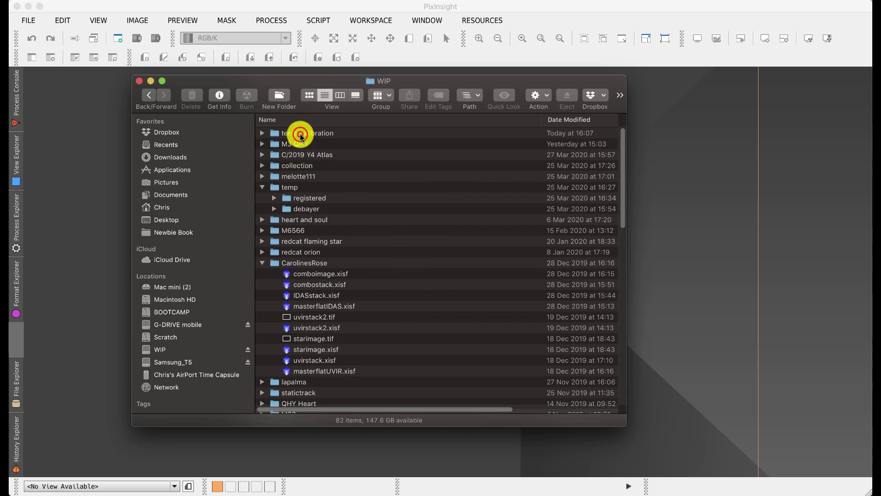
double_click(299, 133)
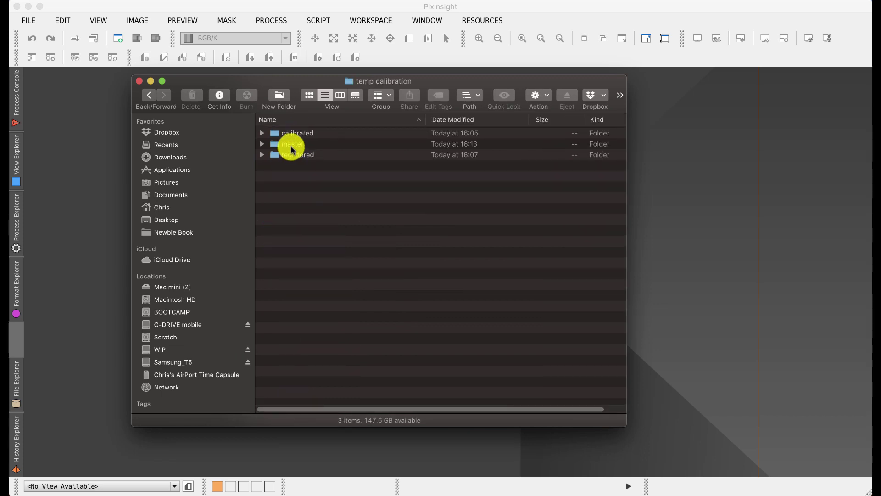
Step: Expand the calibrated folder and inspect its flat, light and debayered subfolders
click(263, 133)
click(274, 143)
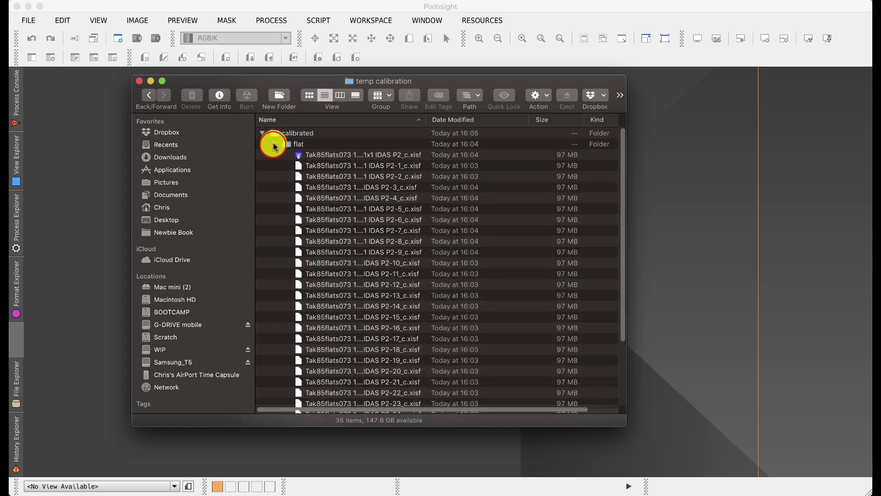
click(274, 144)
click(274, 154)
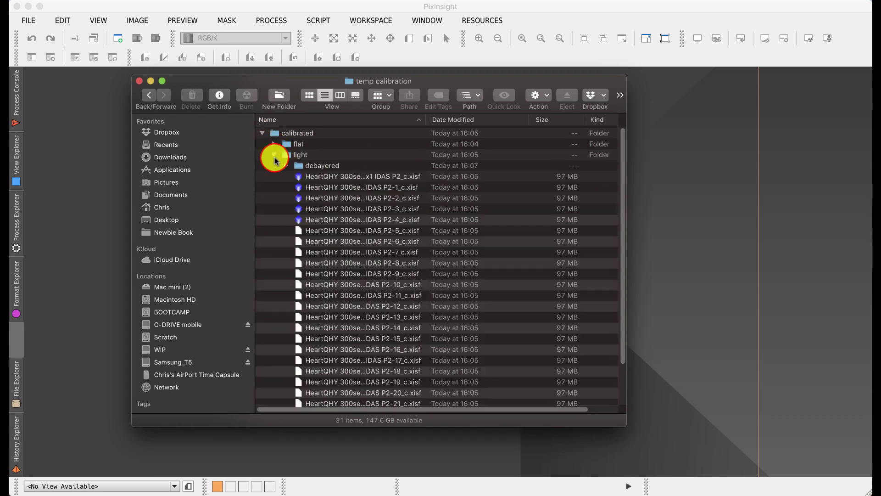
click(286, 166)
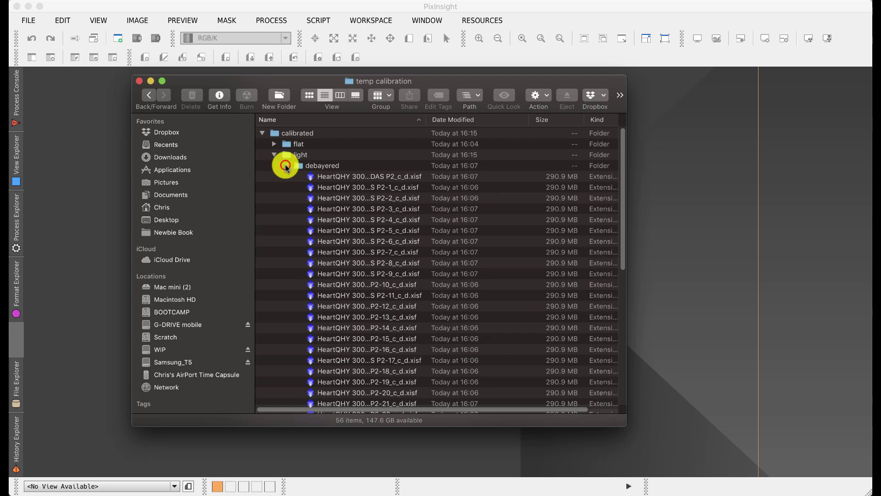
click(286, 166)
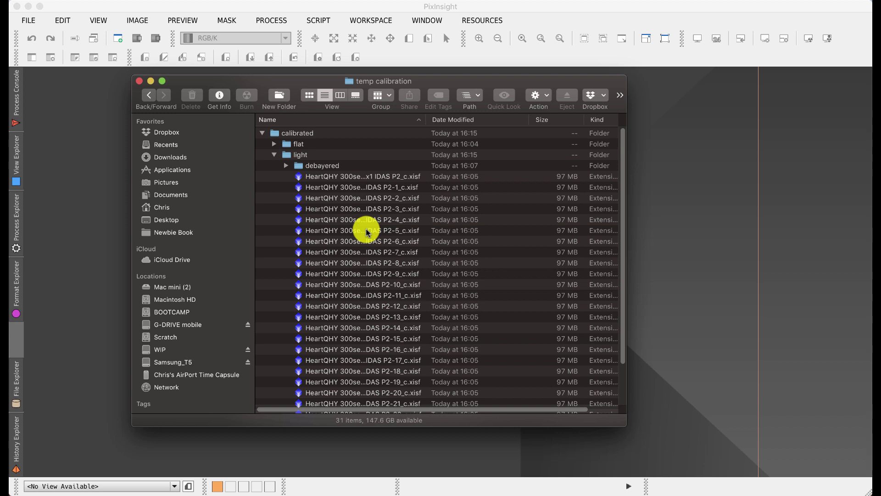
click(286, 167)
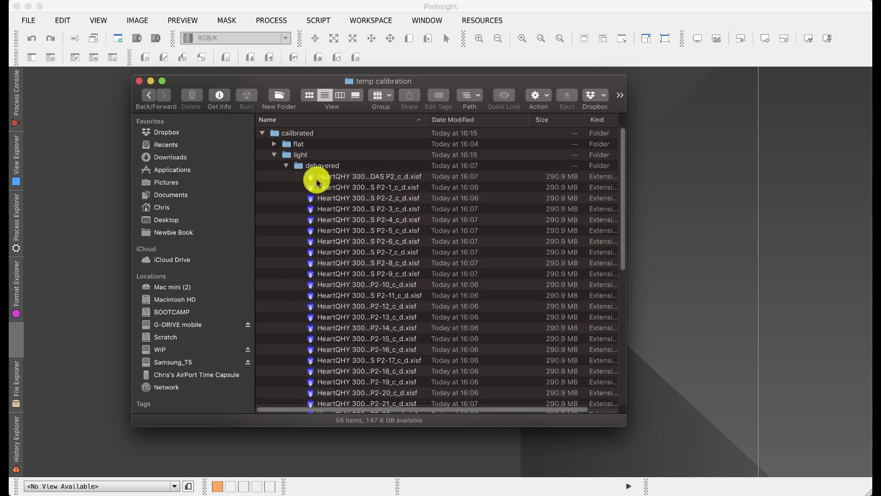
click(274, 154)
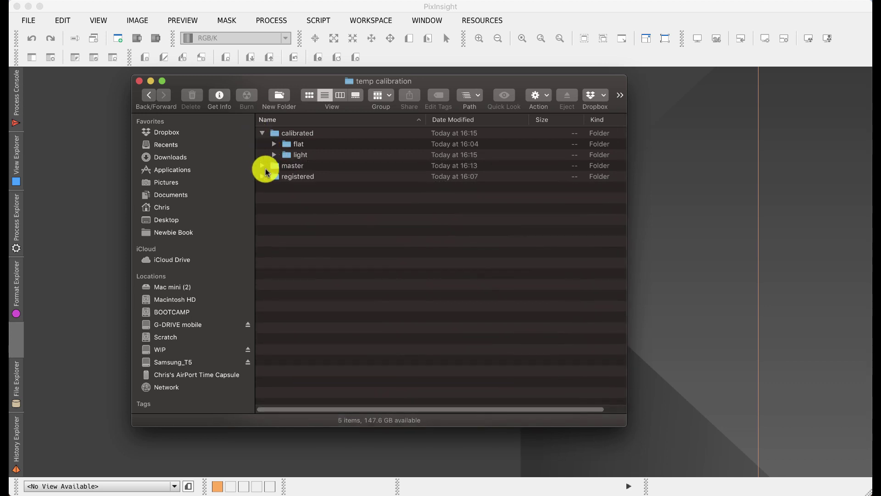
Step: Inspect the registered IDAS_P2 _c_d_r.xisf frames and calibrated flat and light files, then collapse them
click(263, 175)
click(272, 188)
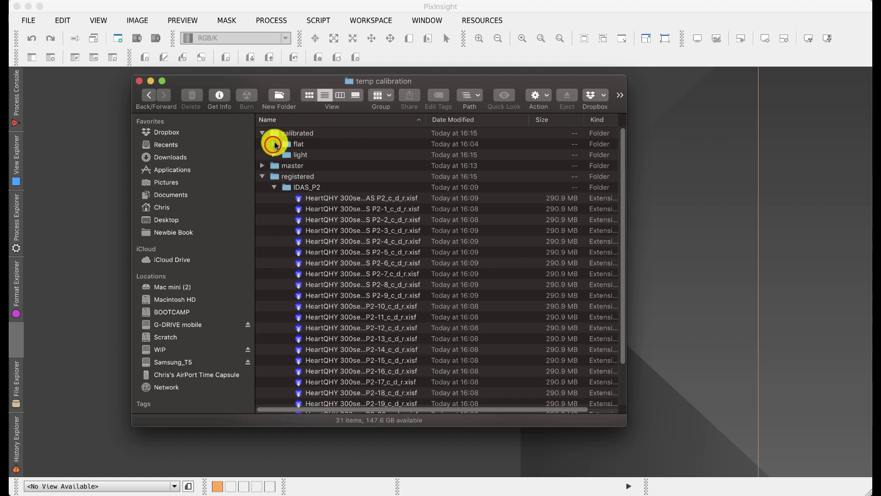
click(274, 144)
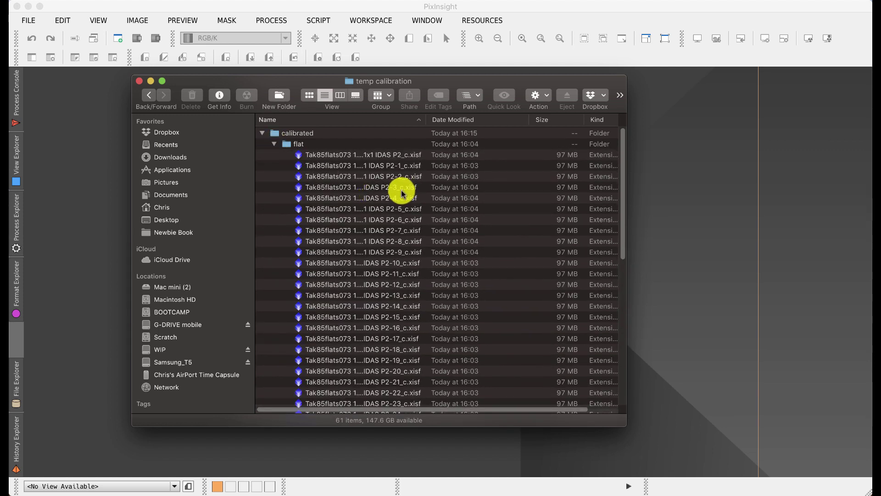
click(274, 145)
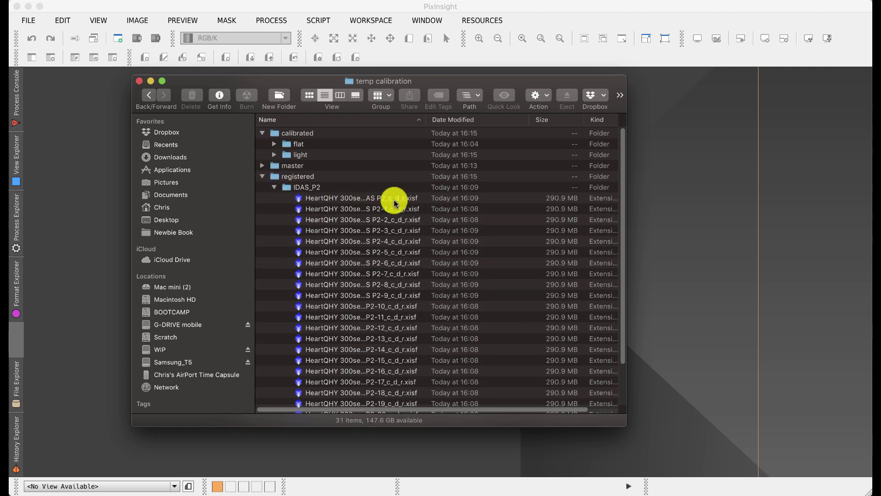
click(272, 156)
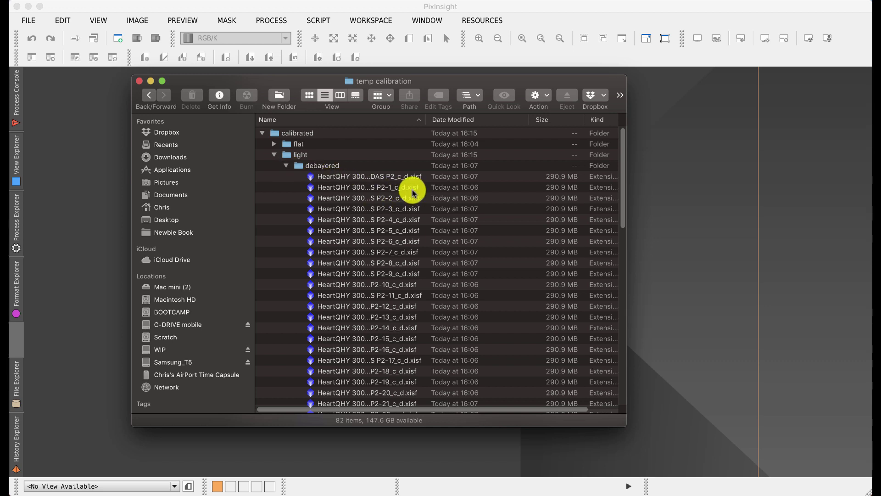
click(273, 154)
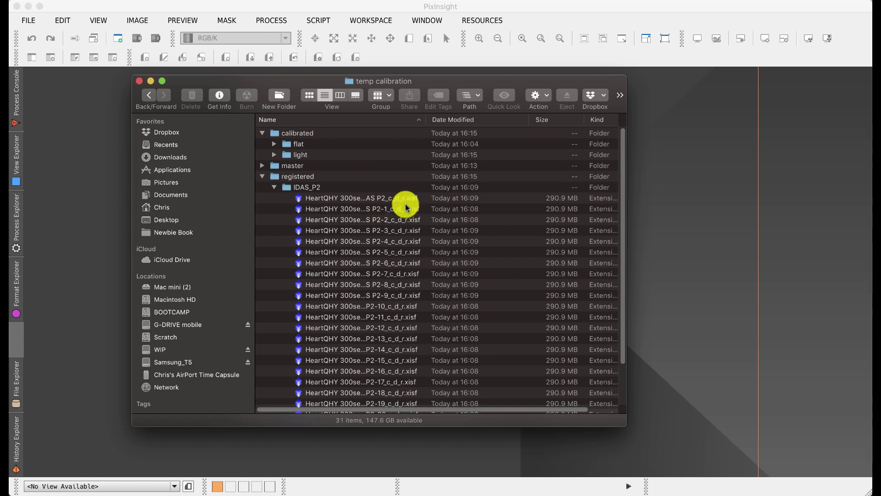
click(389, 203)
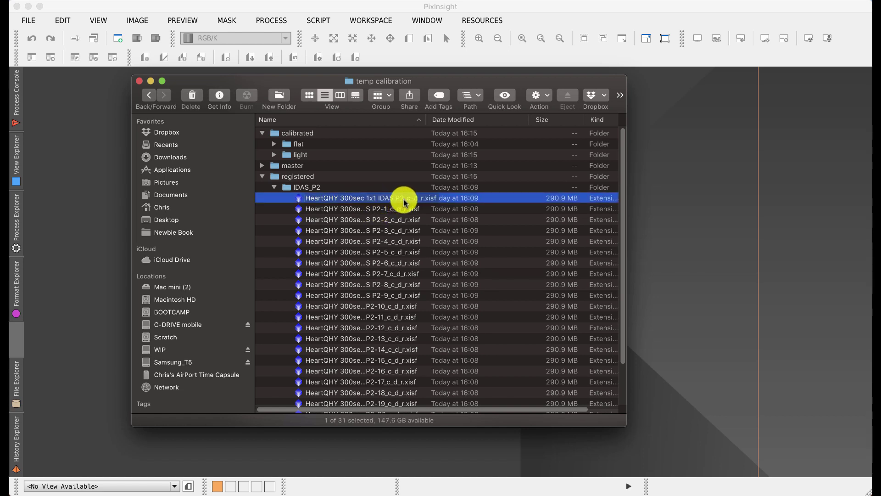
click(273, 188)
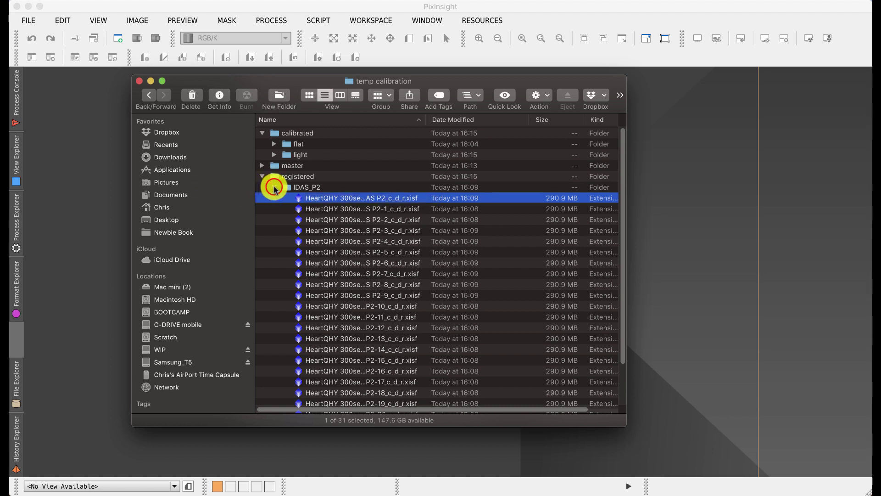
Step: Expand the master folder to list the flat and light IDAS_P2 master .xisf files
click(260, 171)
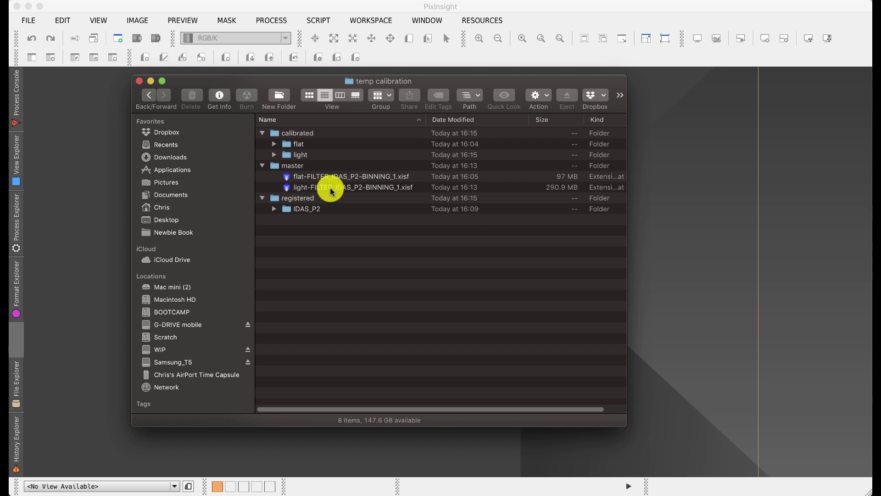
Step: Open light-FILTER_IDAS_P2-BINNING_1.xisf from Finder in PixInsight
double_click(332, 187)
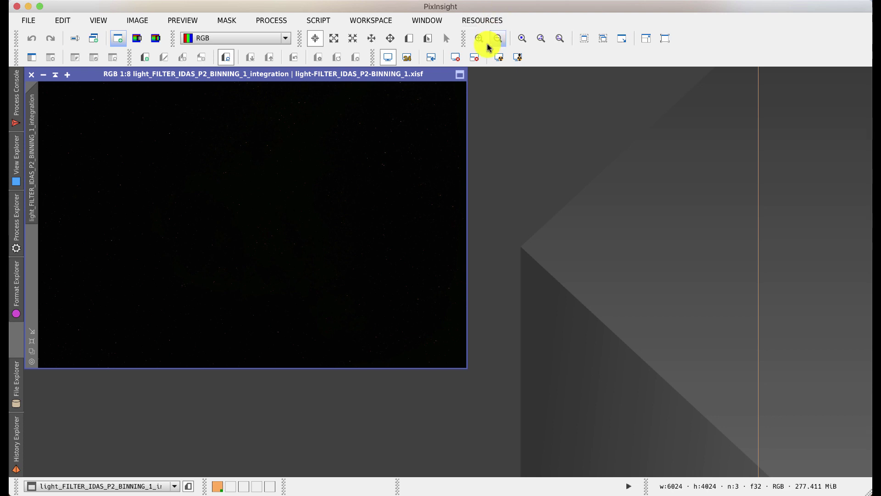
Step: Apply a linked STF AutoStretch to reveal the red-cast star field
click(498, 58)
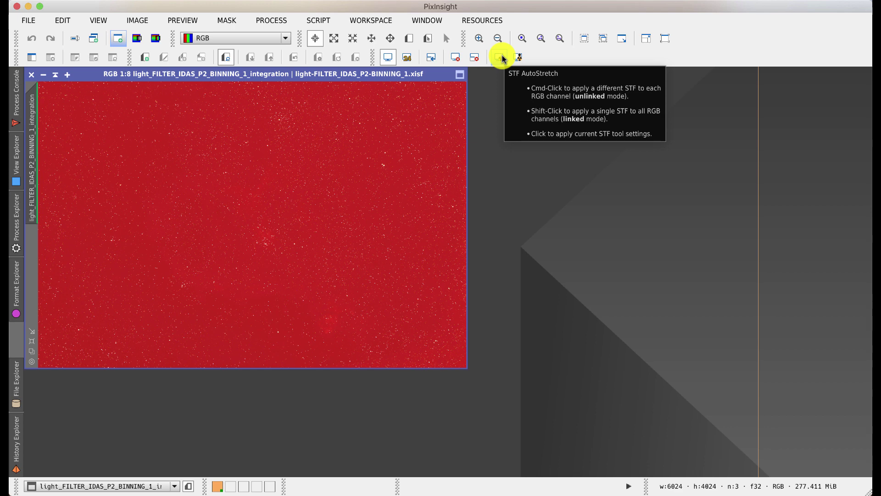
Step: Apply an unlinked STF AutoStretch to show the nebula in natural colour, then open PROCESS
click(503, 58)
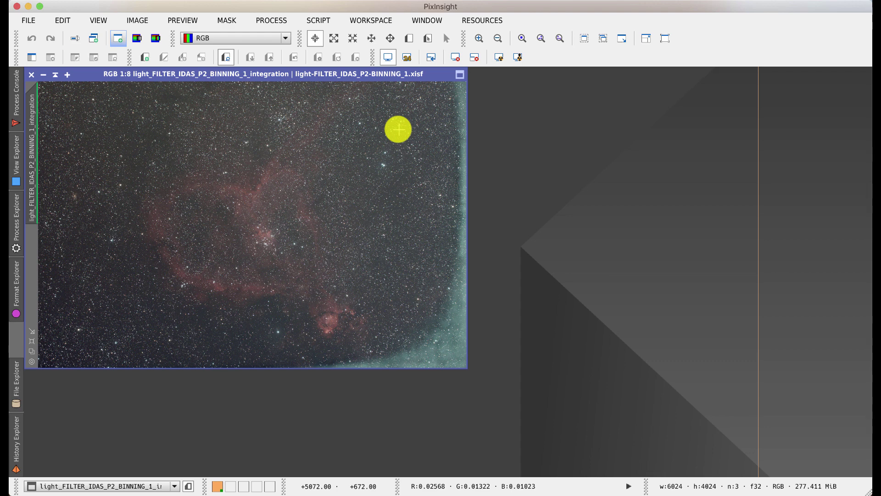
click(269, 23)
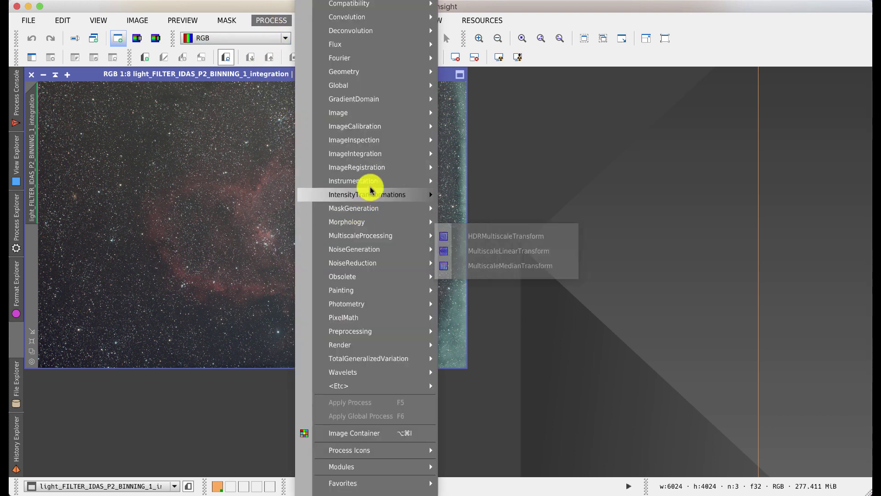
Step: Open the ImageIntegration process and move its window off the image
mouse_move(370, 187)
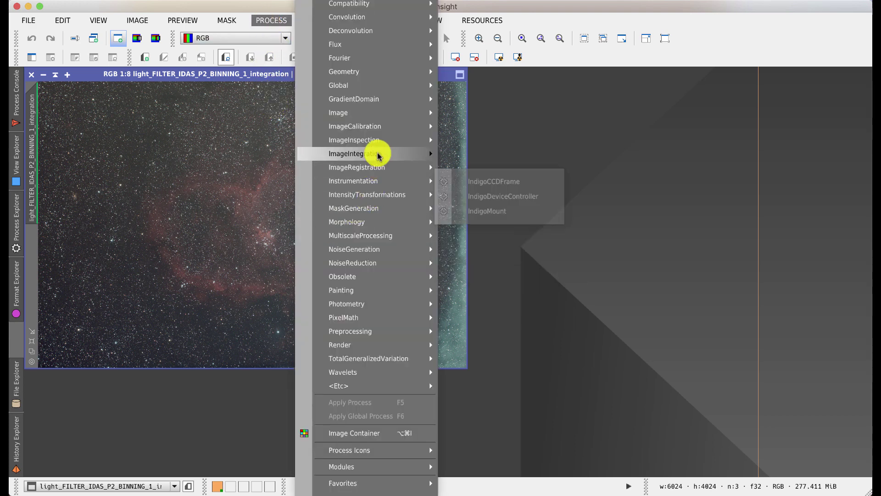
mouse_move(387, 154)
click(489, 197)
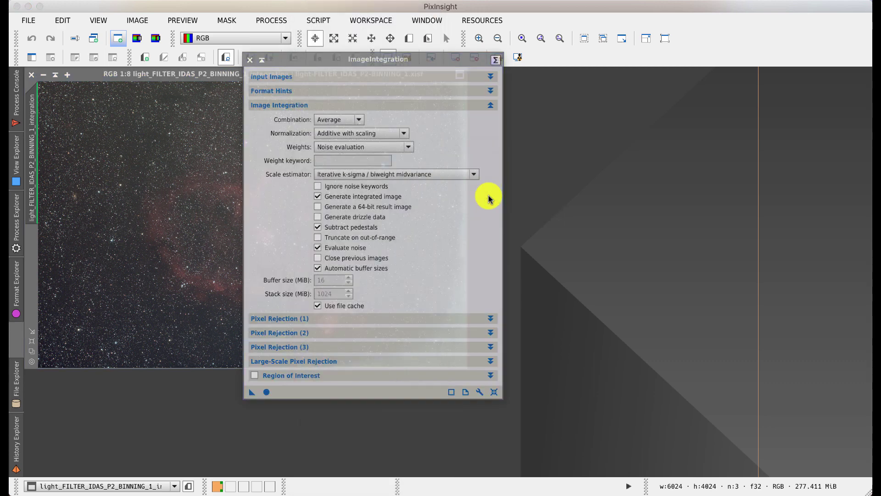
click(437, 59)
drag(438, 59, 682, 102)
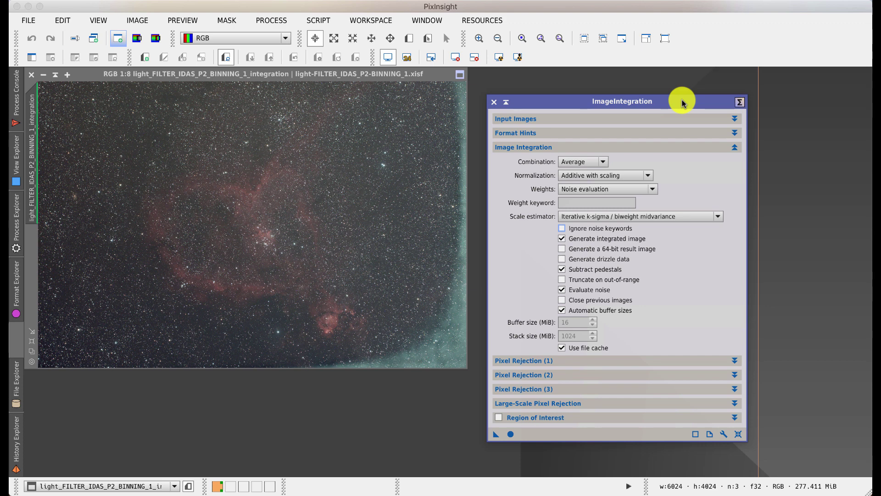
Step: Replace the input image list with all registered HeartQHY IDAS P2 frames
click(734, 147)
click(735, 119)
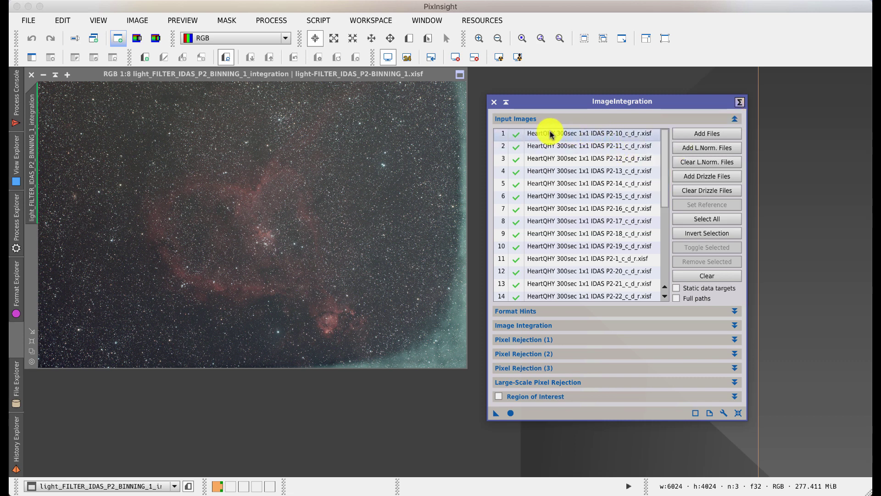
click(709, 275)
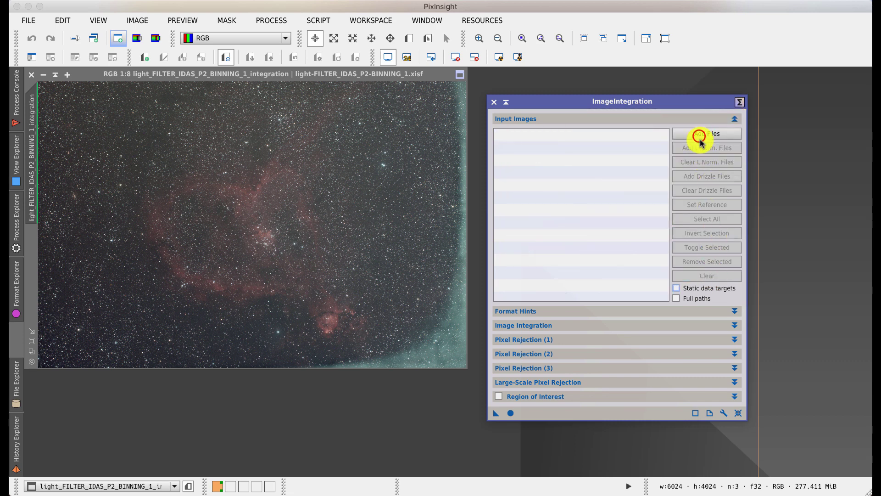
click(700, 136)
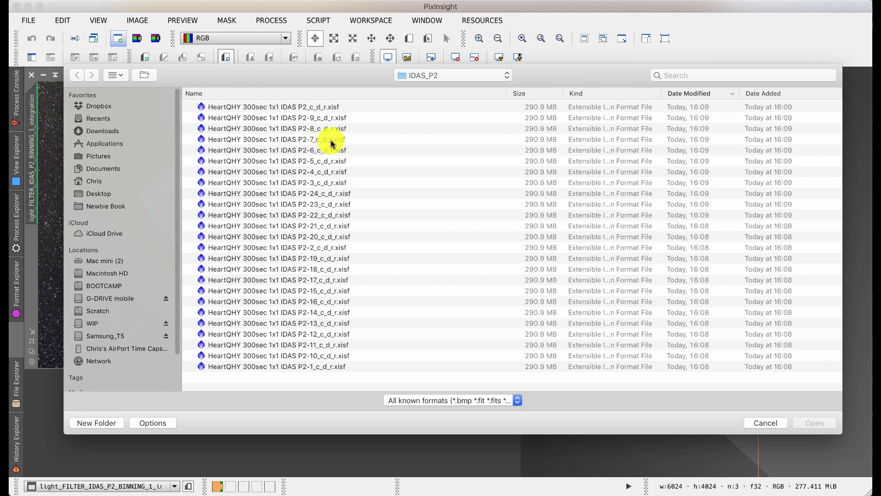
click(272, 107)
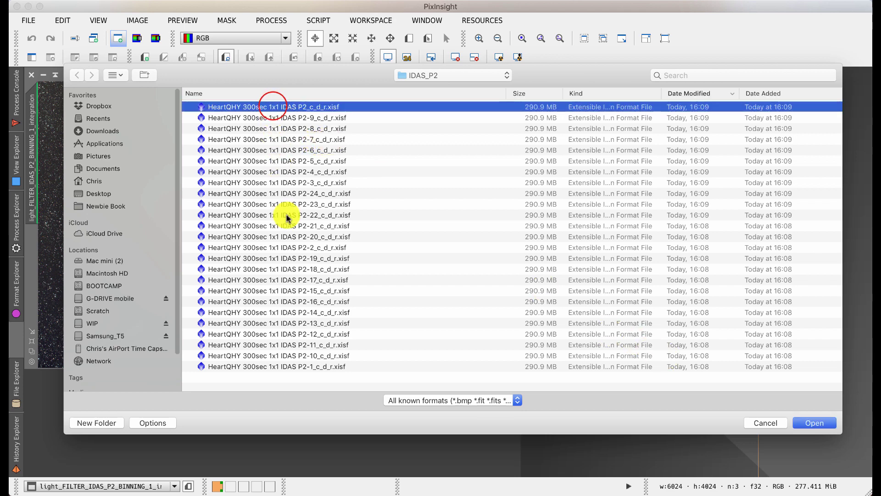
shift+click(324, 366)
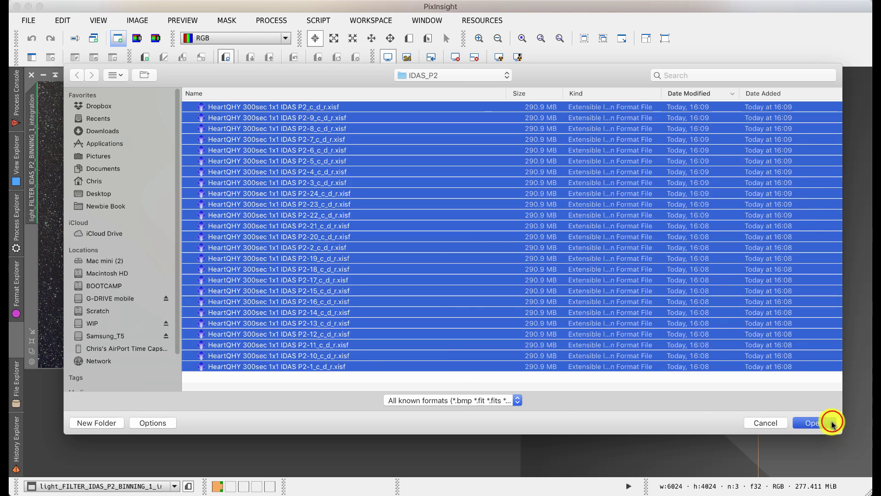
click(816, 421)
Step: Delete the 'cfa' entry from the Format Hints input field
click(733, 119)
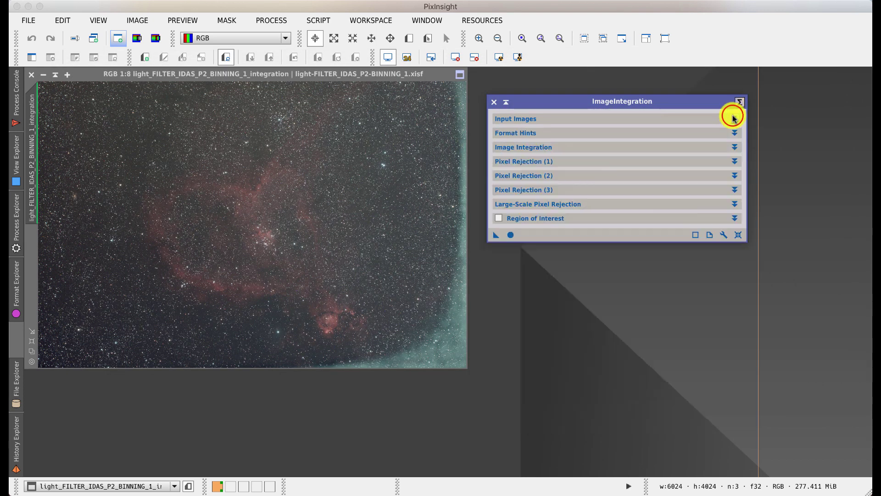
click(735, 133)
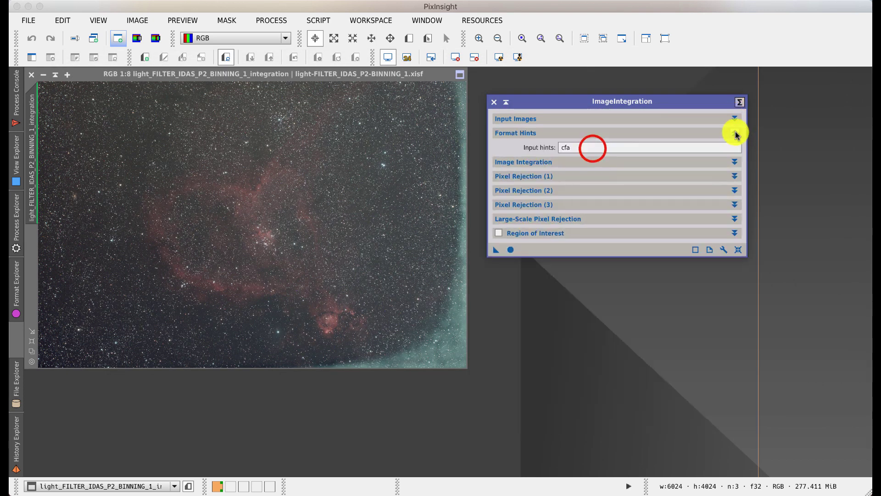
double_click(592, 147)
key(BackSpace)
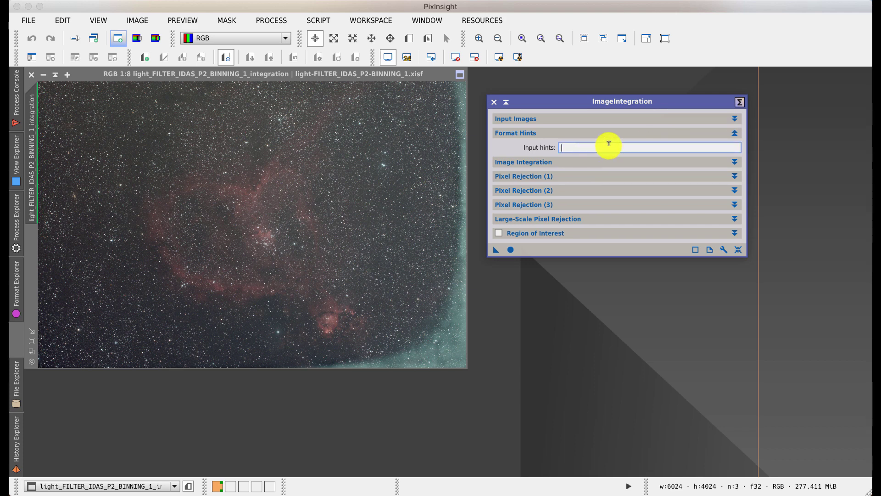
click(734, 133)
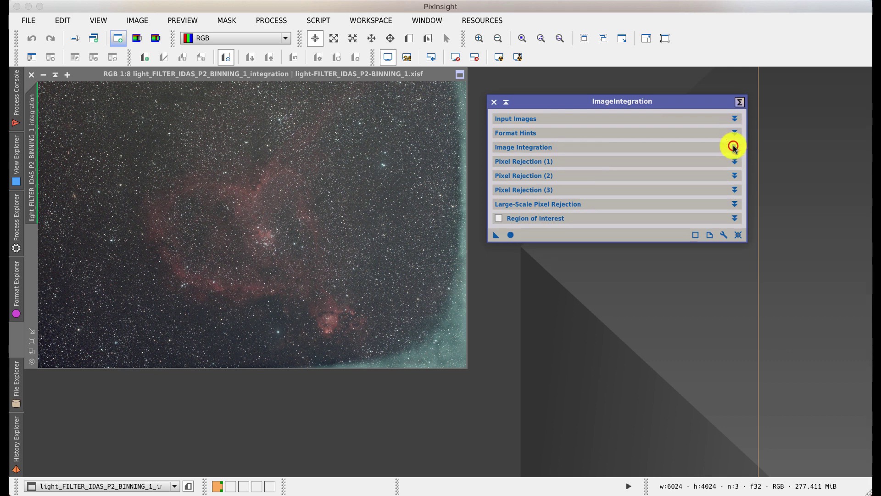
Step: Set Combination to Average, Normalization to Additive with scaling, and Weights to Noise evaluation
click(734, 147)
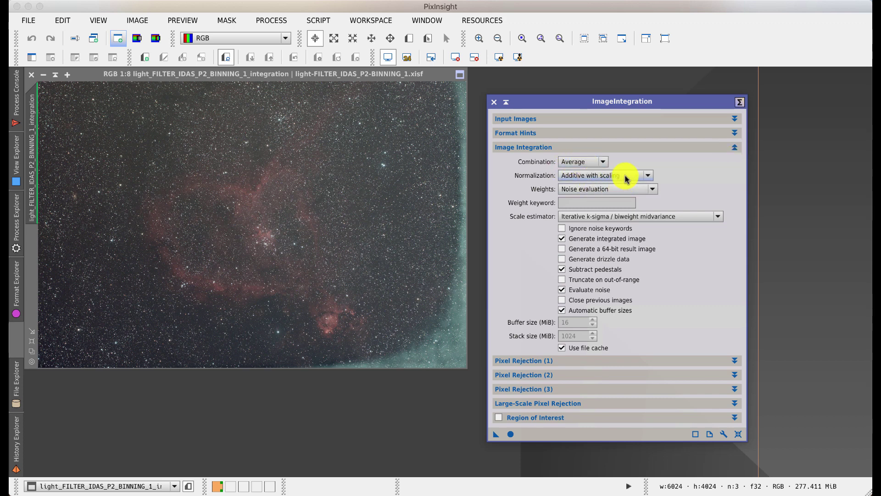
mouse_move(626, 179)
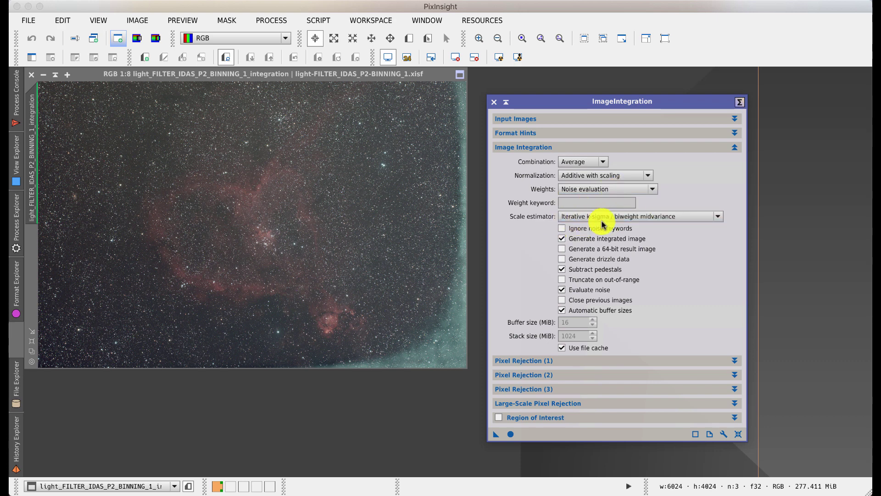
mouse_move(603, 223)
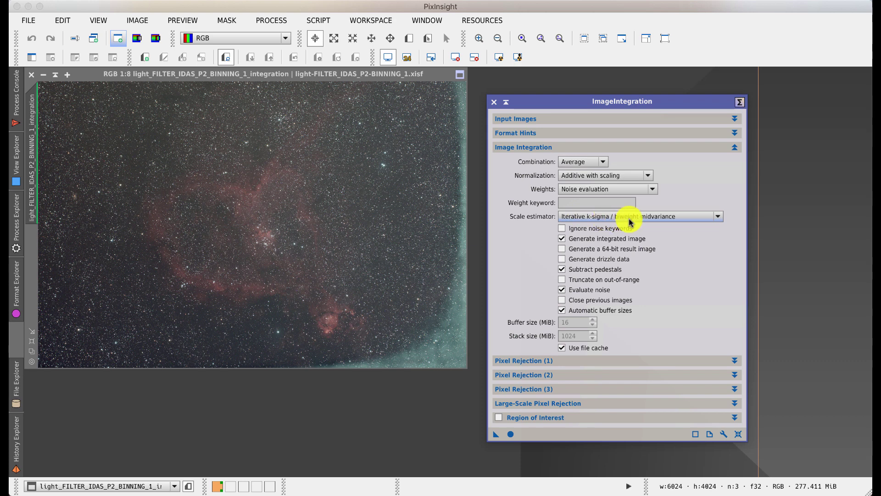
mouse_move(629, 223)
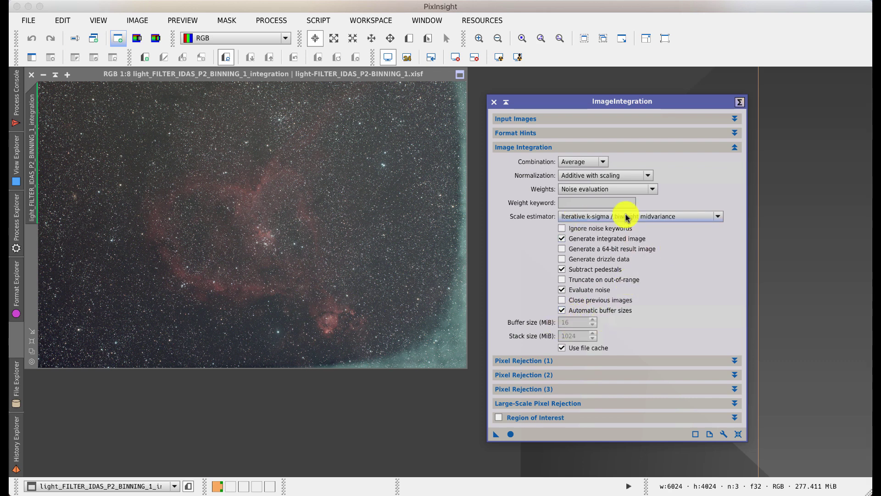
Step: Choose Winsorized Sigma Clipping as the rejection algorithm in Pixel Rejection (1)
click(734, 148)
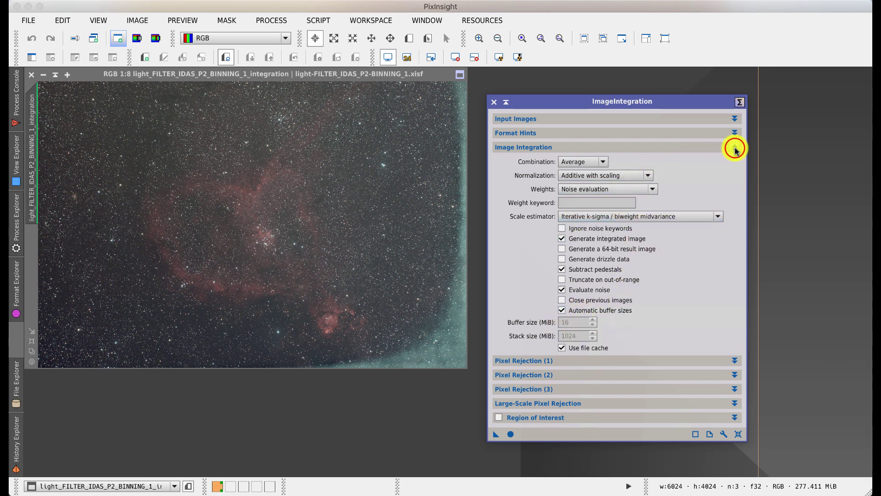
click(735, 162)
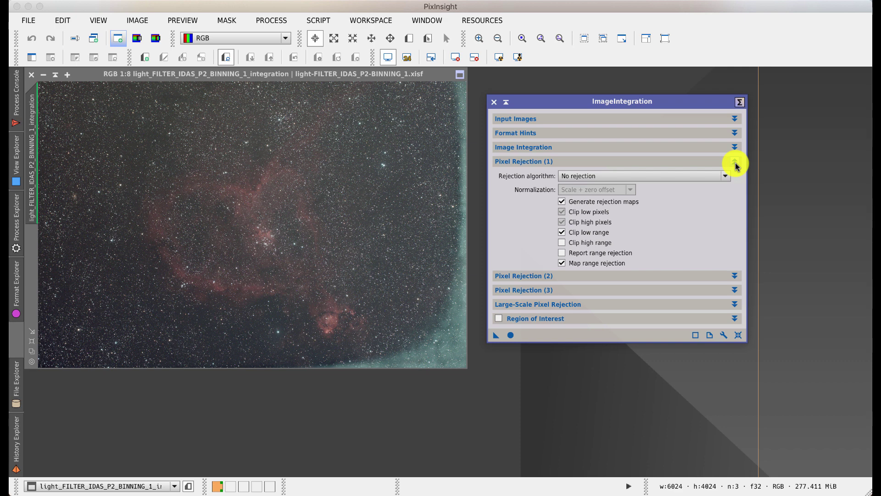
click(715, 177)
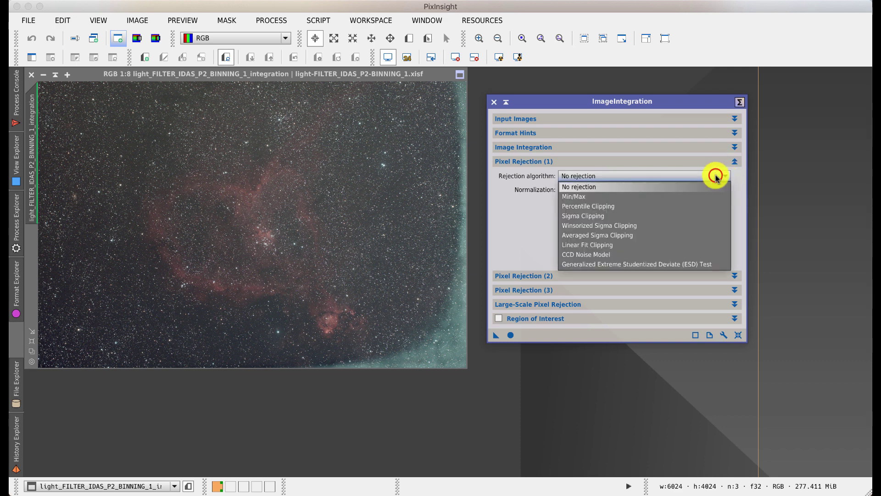
click(627, 226)
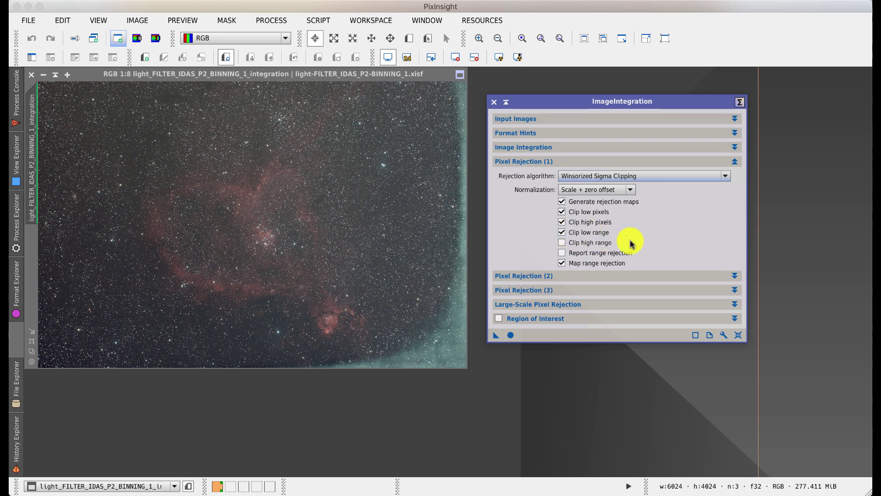
mouse_move(637, 205)
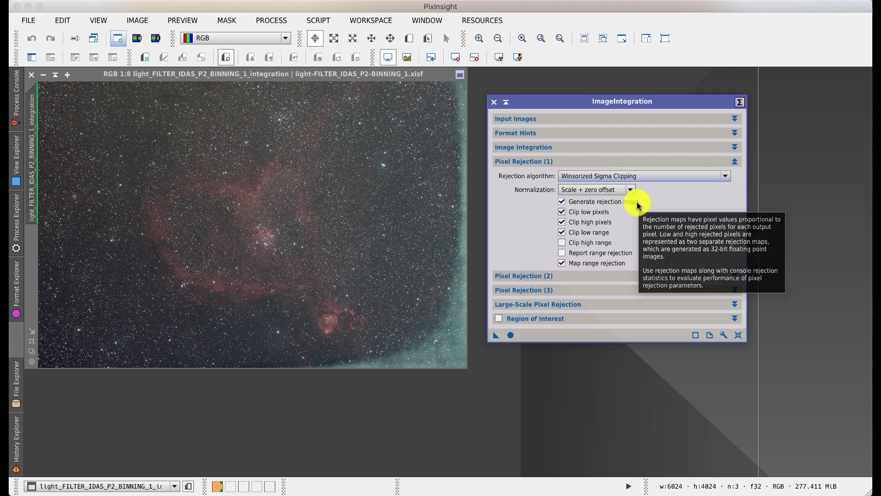
click(734, 162)
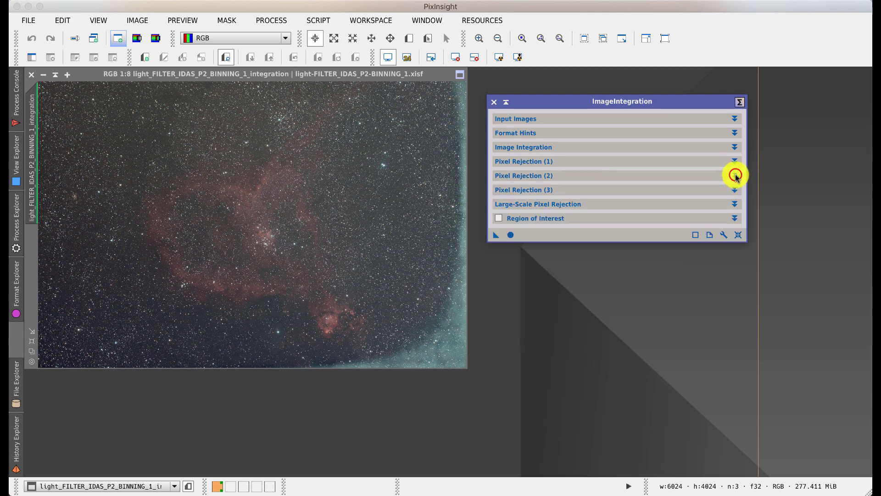
Step: In Pixel Rejection (2), set Range low to 0.000010, leaving Sigma low 4.000 and Sigma high 3.000
click(735, 176)
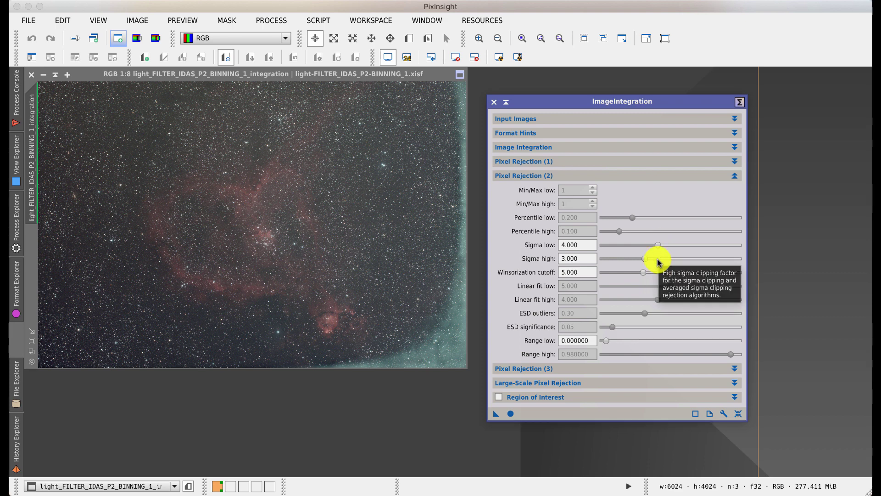
click(657, 244)
click(657, 244)
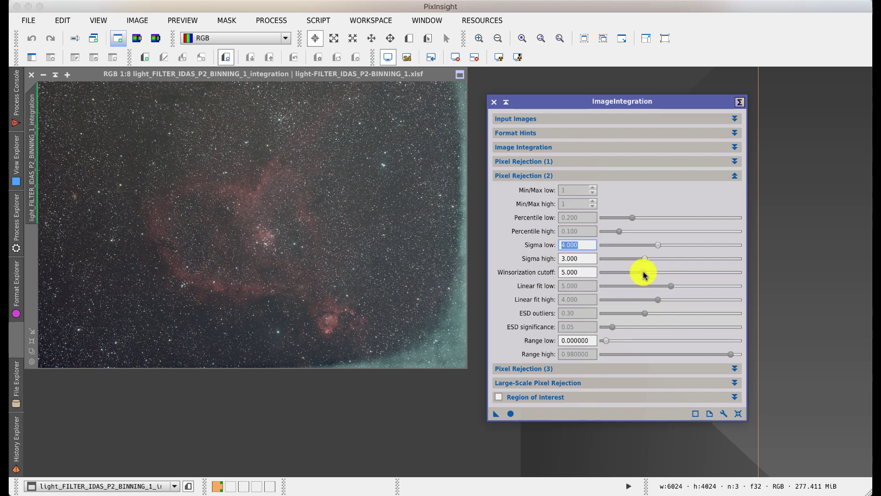
mouse_move(642, 273)
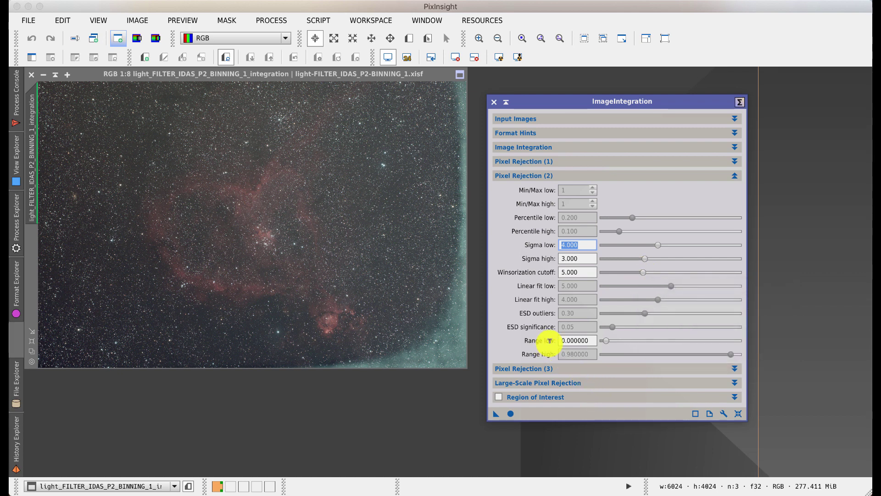
click(580, 340)
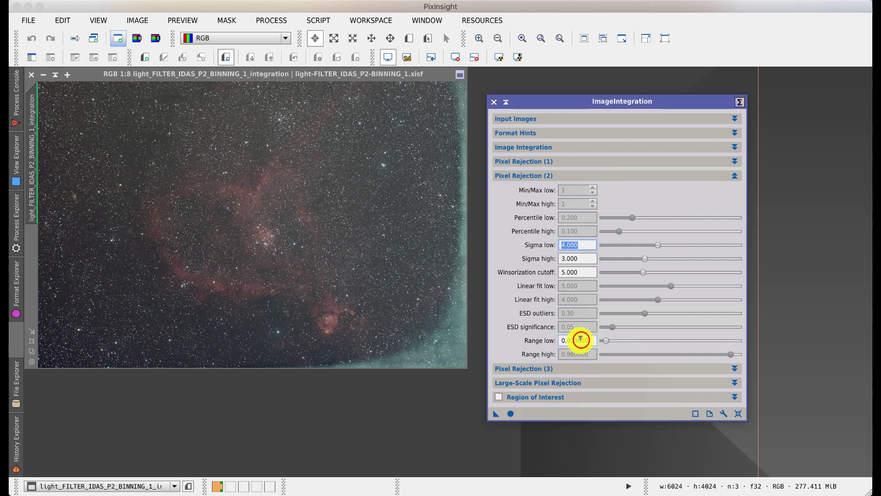
key(Delete)
text(1)
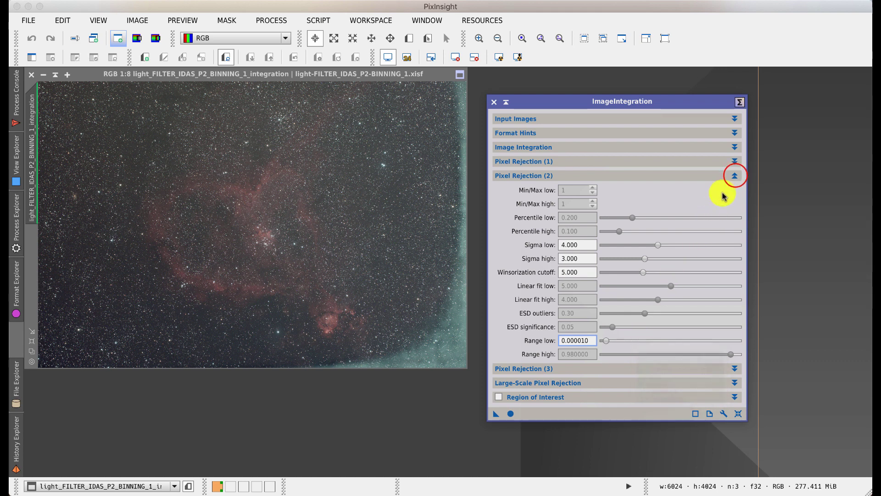
click(735, 176)
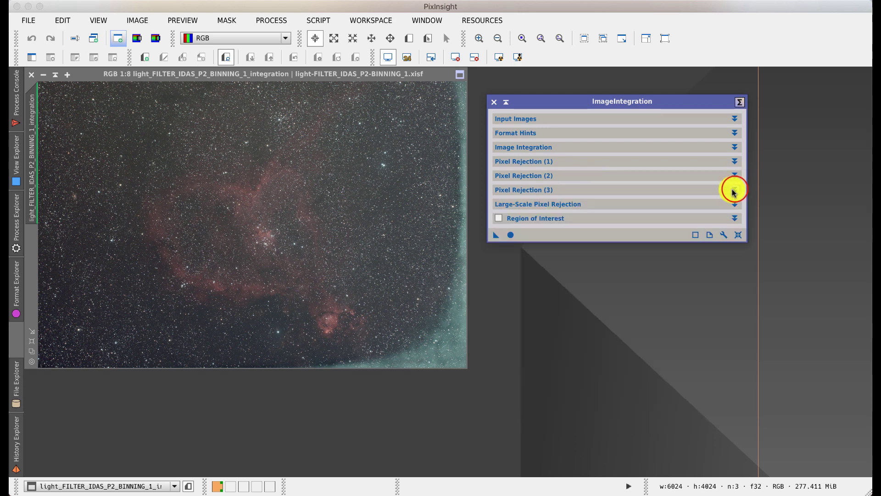
Step: Run ImageIntegration globally on the input frames and follow its progress in the Process Console
click(735, 189)
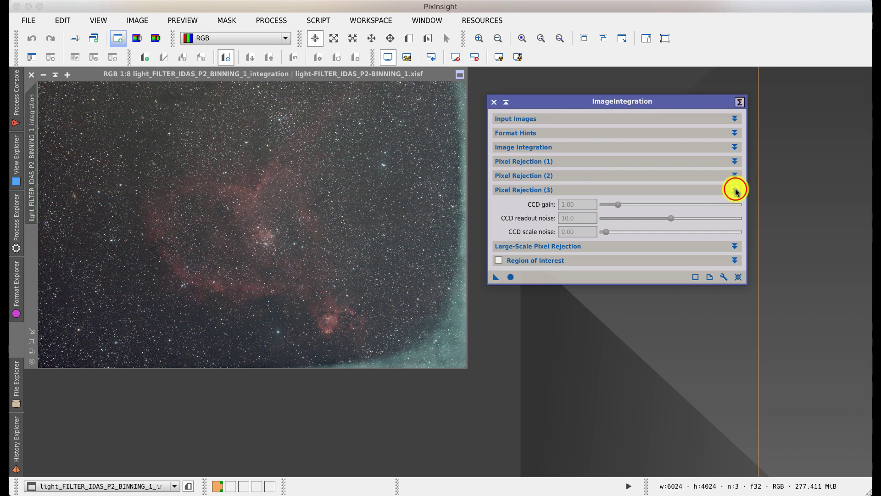
click(735, 189)
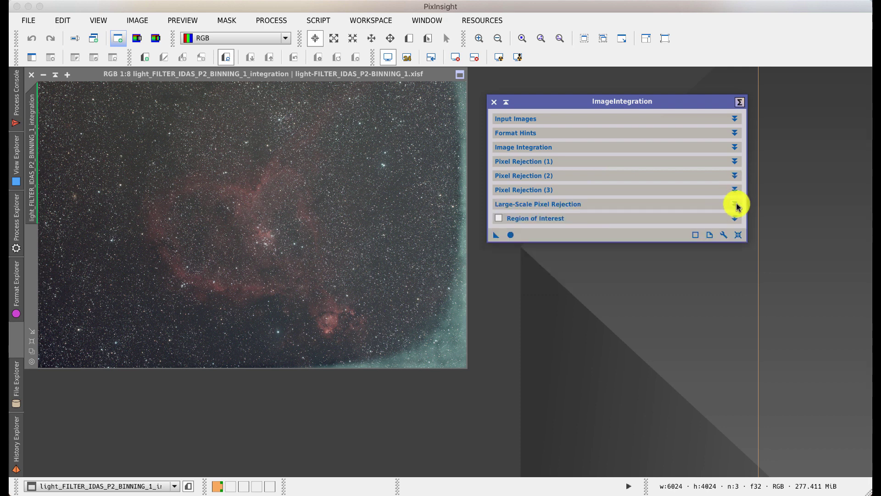
click(511, 236)
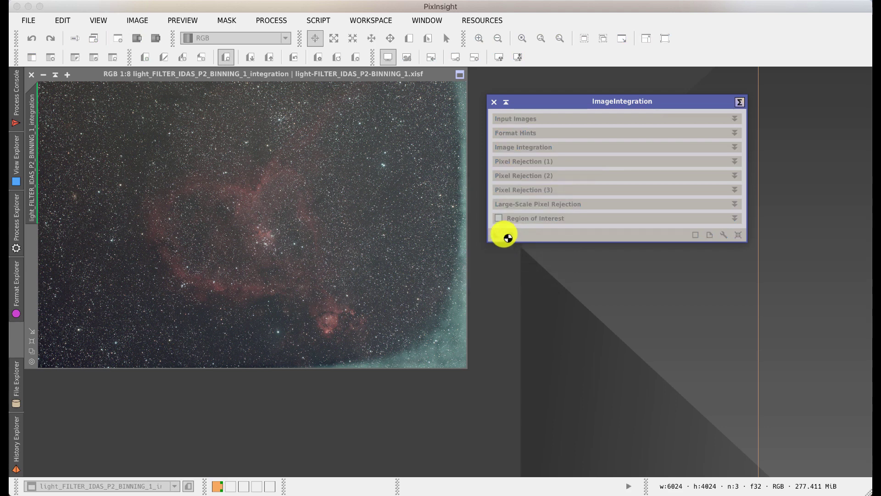
click(13, 85)
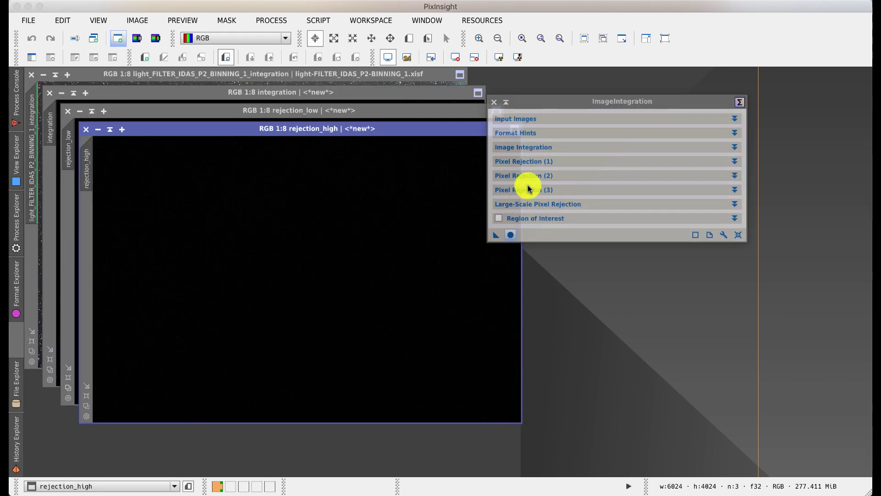
Step: Close the ImageIntegration window and the rejection_high and rejection_low maps
click(494, 103)
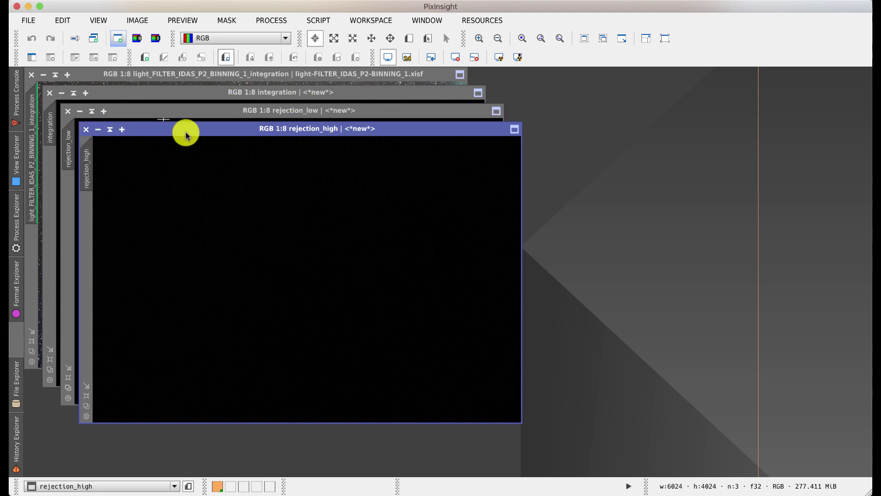
click(499, 58)
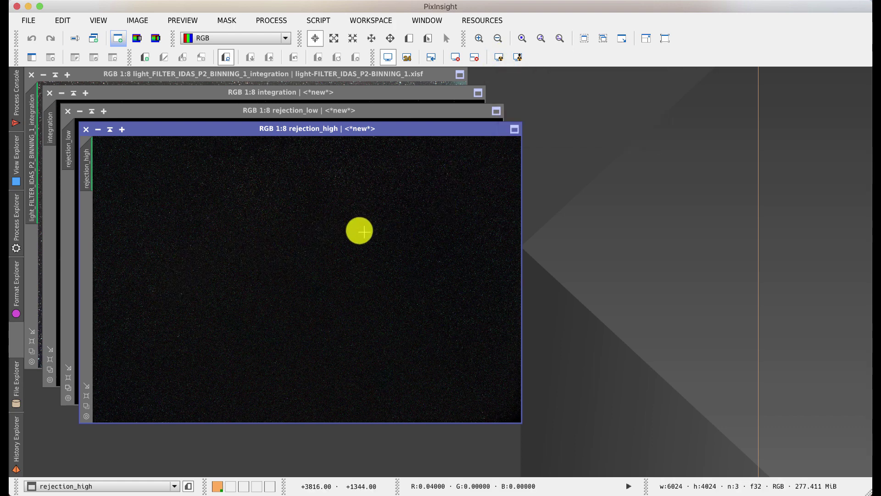
click(86, 129)
click(499, 57)
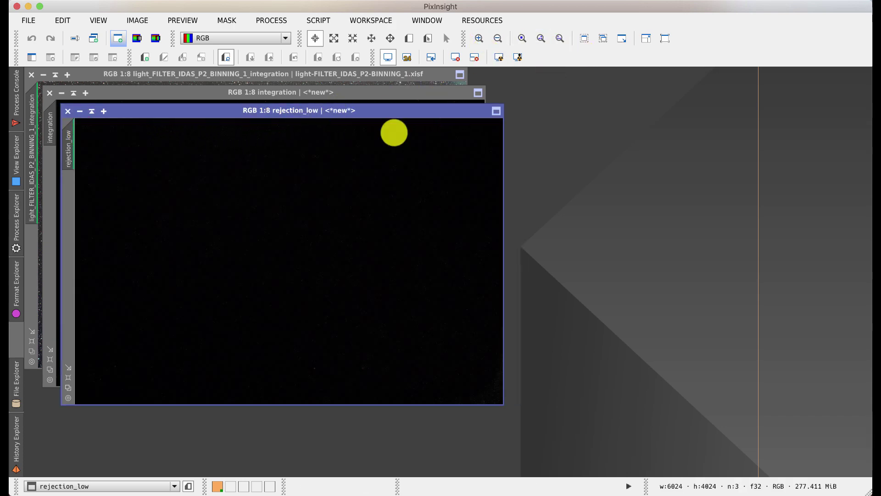
click(67, 111)
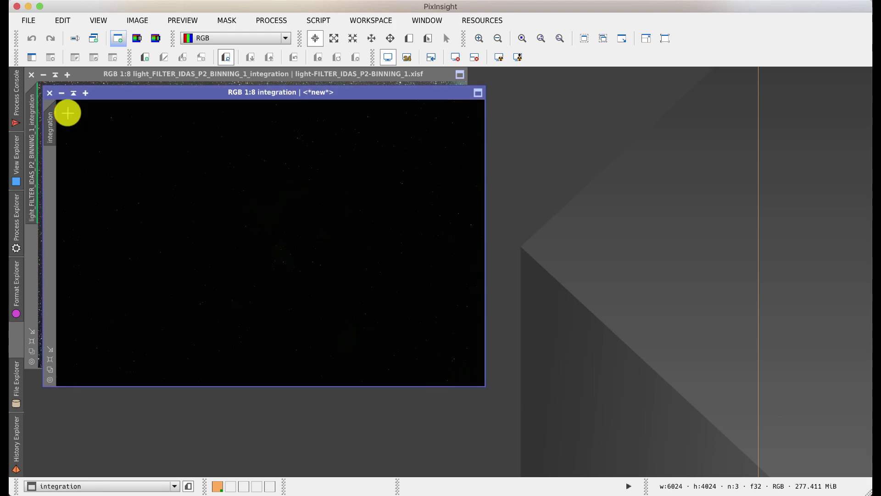
Step: Apply an STF AutoStretch to the integration image and move it aside
drag(203, 92, 251, 118)
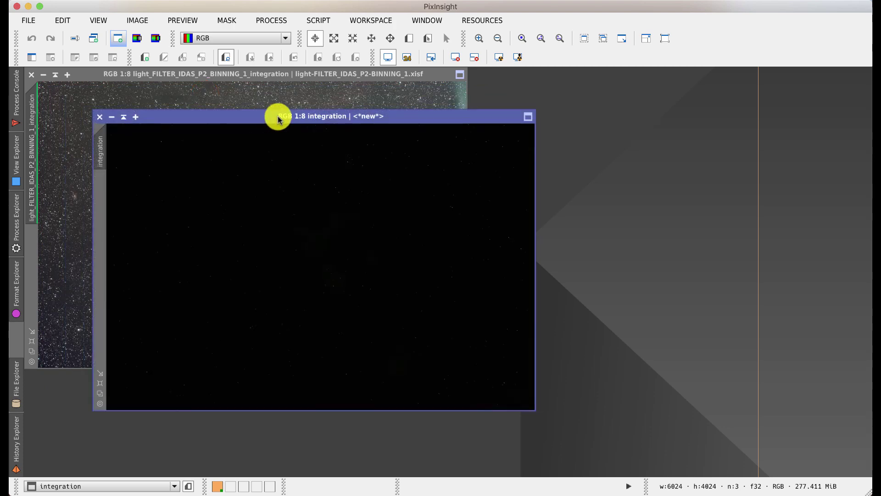
click(500, 57)
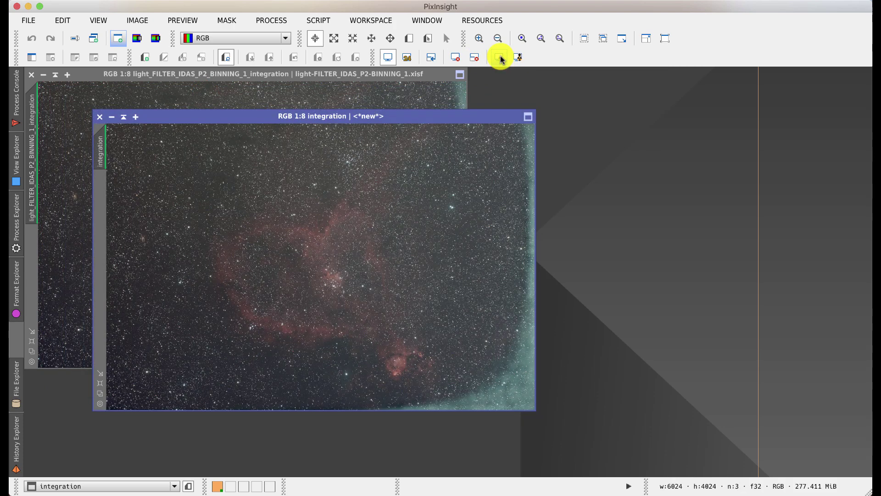
drag(181, 121, 302, 112)
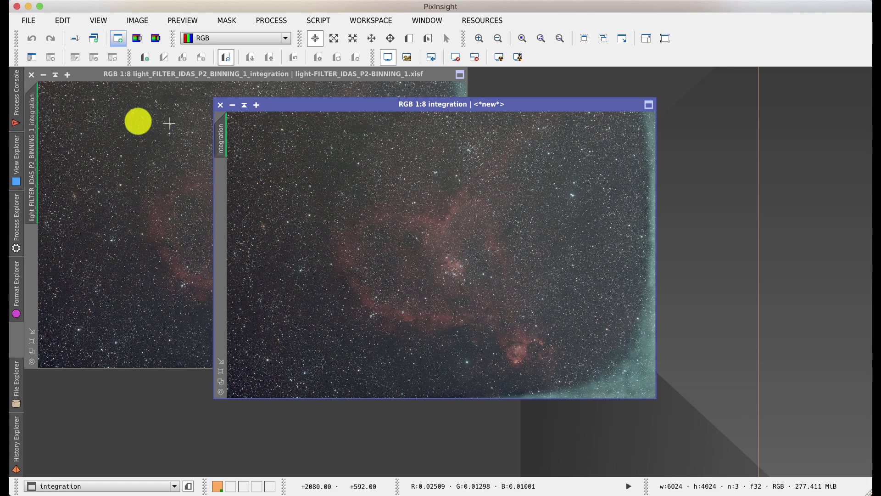
Step: Show the Process Console log with median noise reduction 2.7099, 2.0095, 1.6855
click(17, 108)
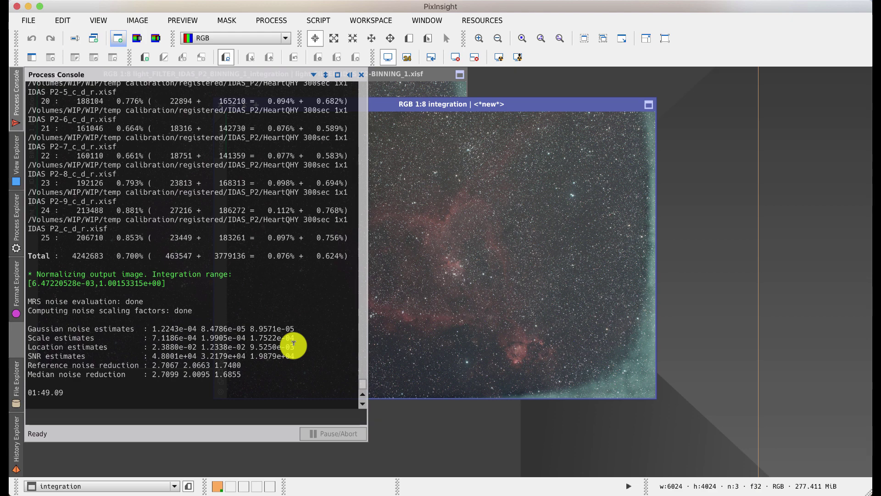
Step: Hide the log and set the integration image identifier to QHY_Heart_Nebula_IDAS_MasterStack
click(753, 433)
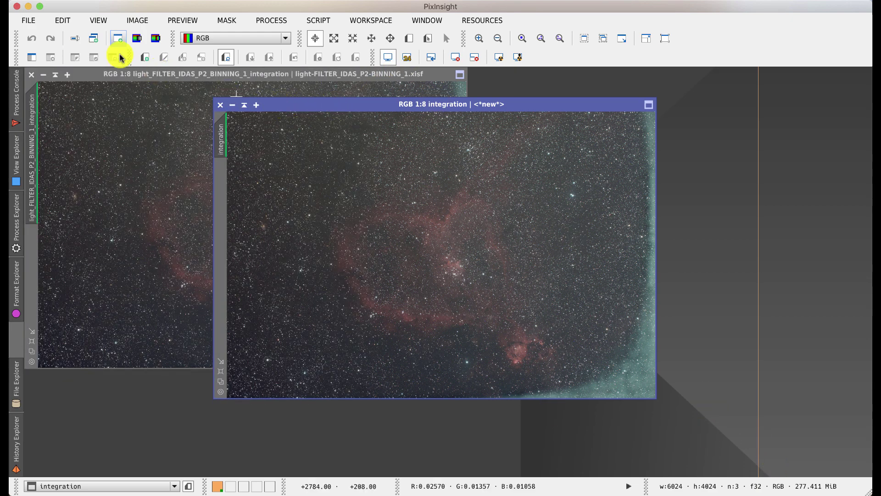
click(76, 42)
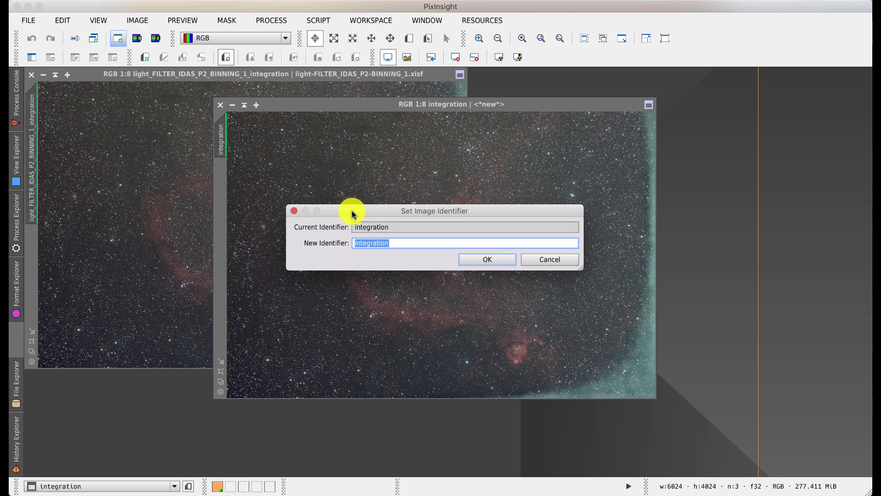
text(QHY_)
text(Heart_Nebula_IDAS)
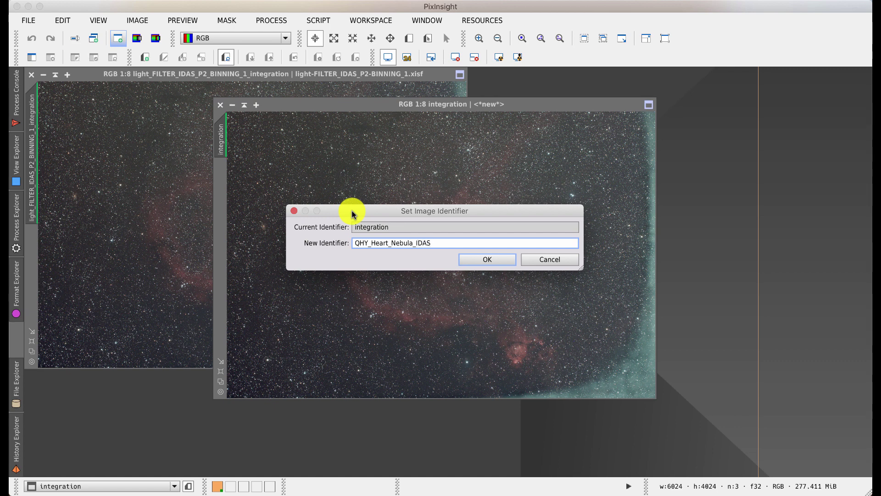
text(_MasterStack)
key(Return)
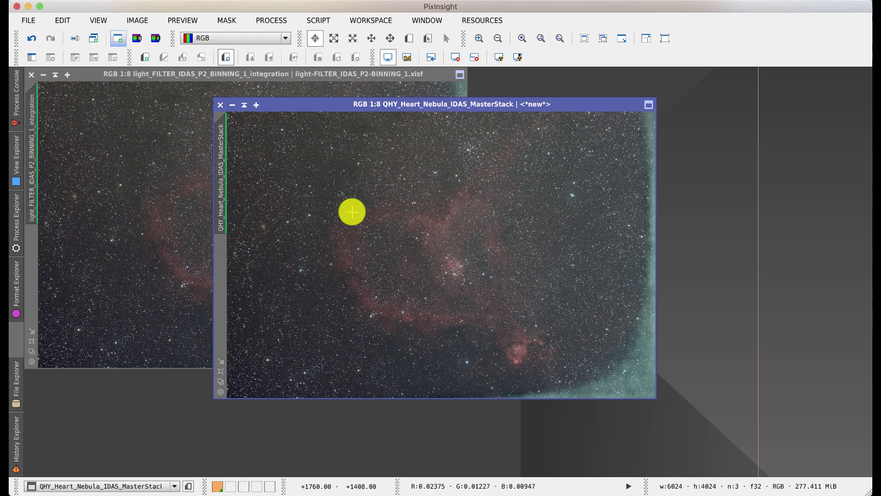
Step: Save QHY_Heart_Nebula_IDAS_MasterStack.xisf in the M3 QHY folder as XISF with 32-bit float samples
click(29, 21)
click(71, 138)
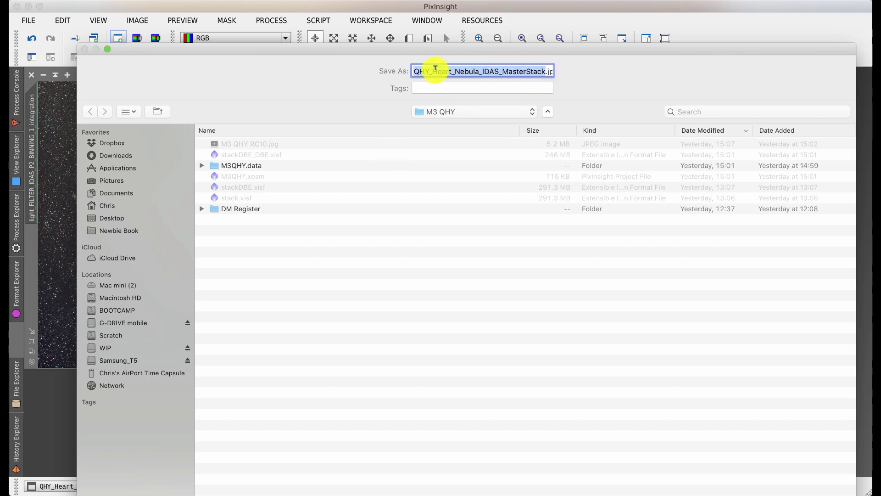
click(215, 50)
drag(215, 51, 190, 82)
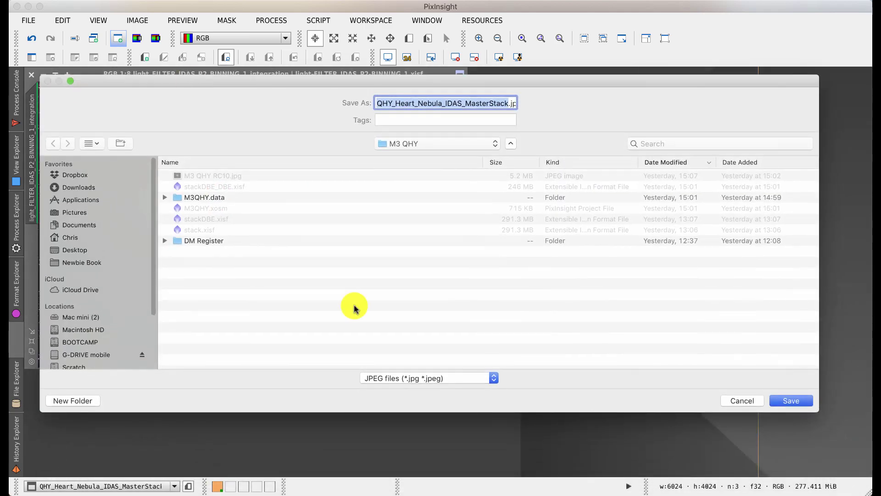
click(420, 380)
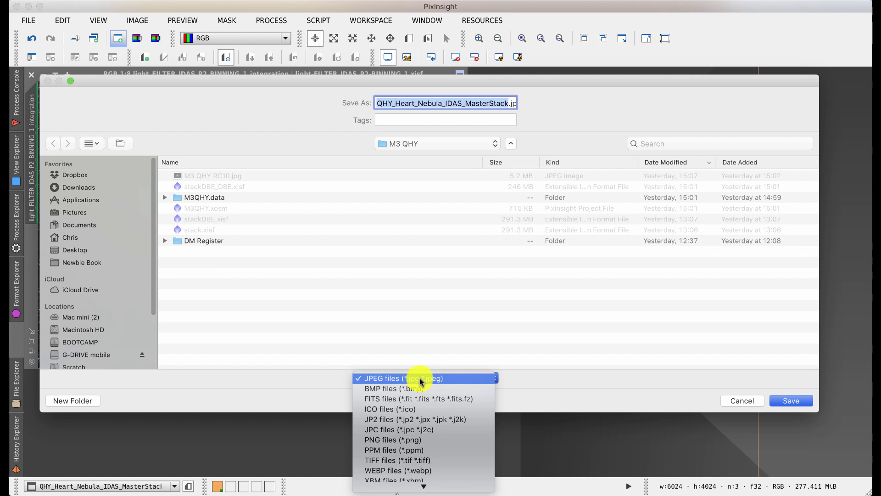
scroll(419, 388, down, 2)
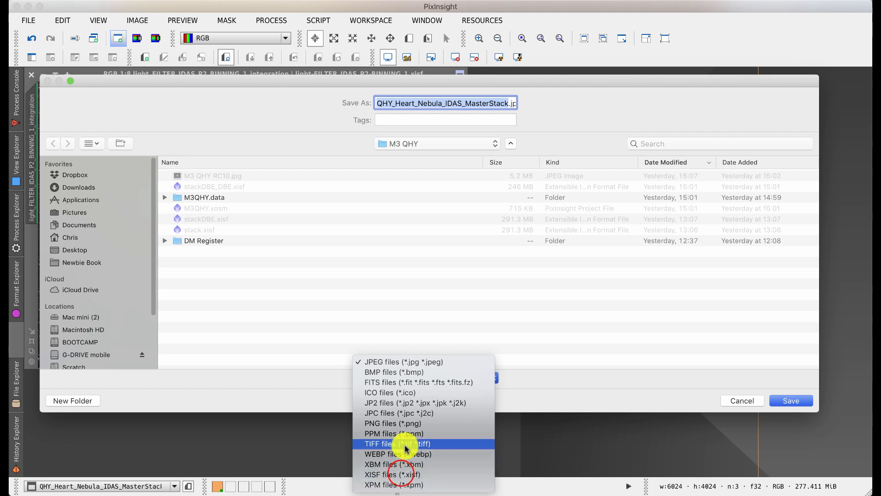
click(401, 474)
click(790, 400)
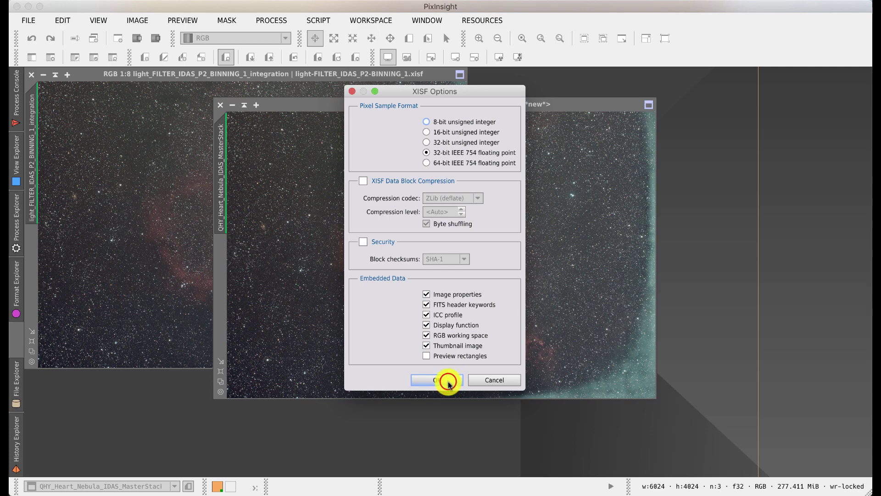
click(450, 384)
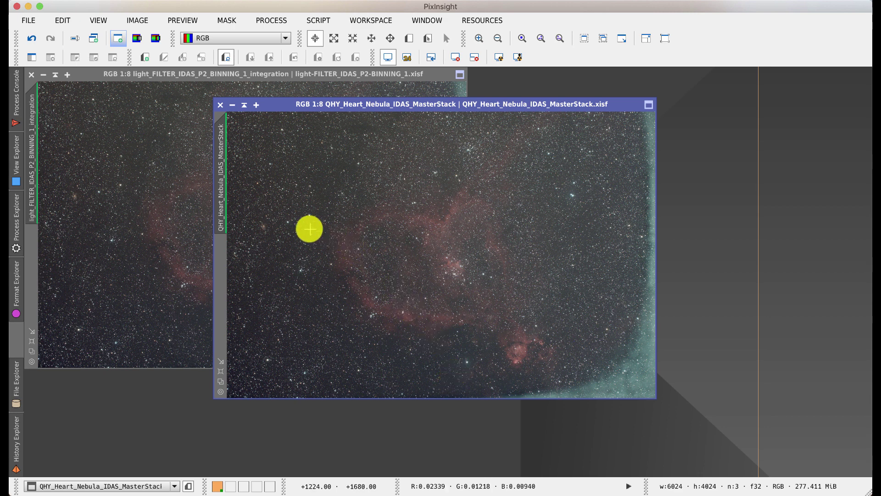
click(27, 21)
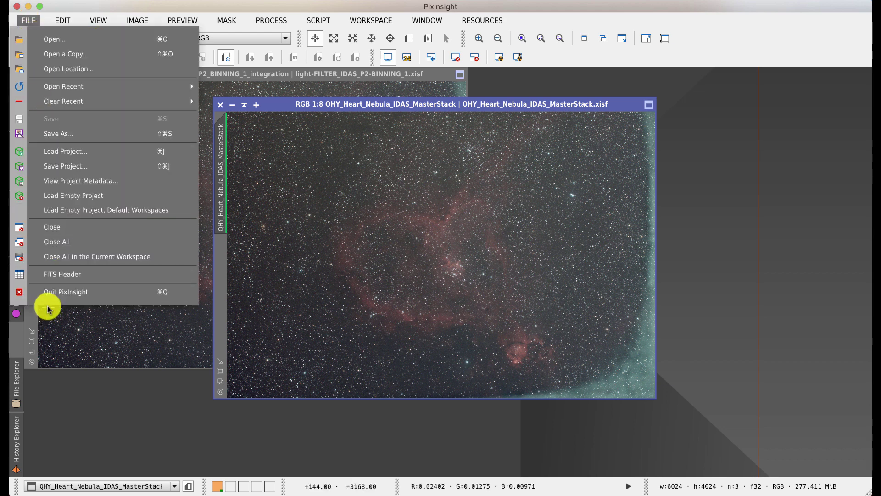
click(64, 275)
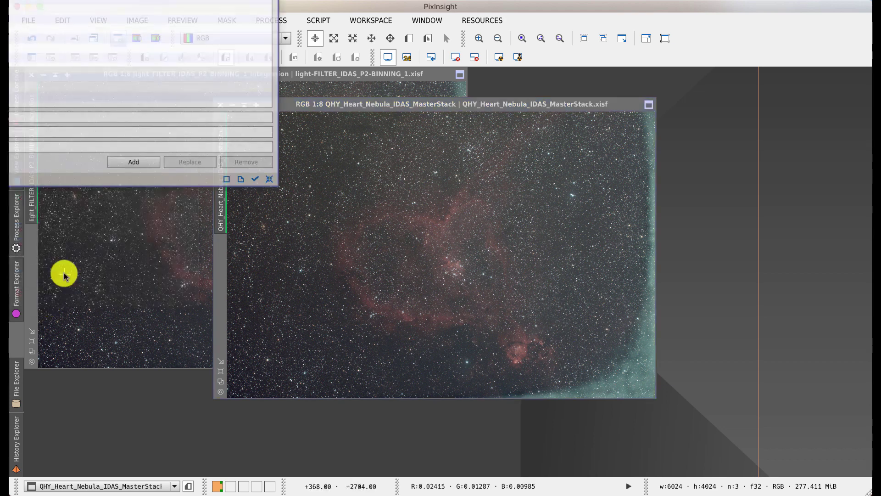
drag(143, 0, 351, 73)
scroll(280, 161, down, 1)
scroll(280, 160, down, 2)
scroll(279, 161, up, 4)
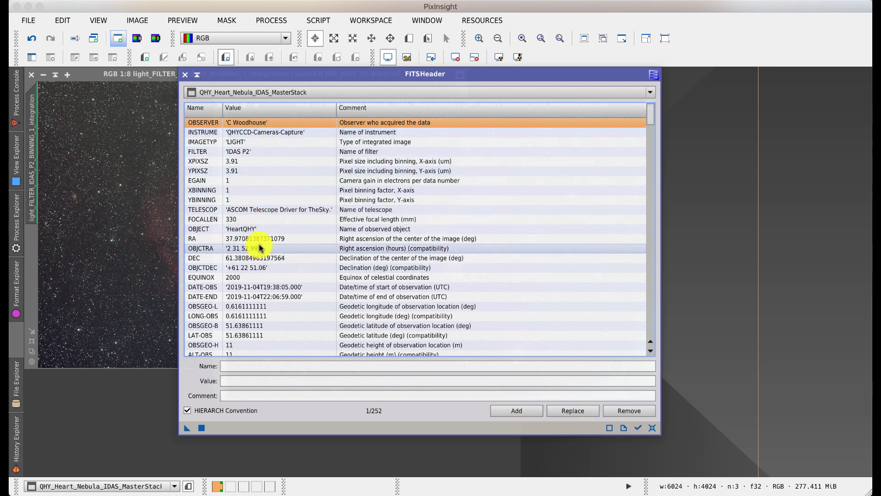
scroll(270, 259, down, 2)
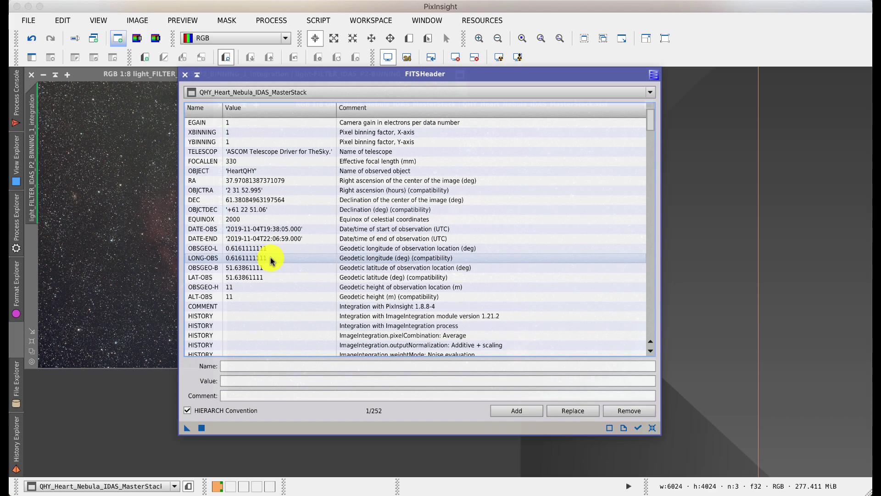
scroll(270, 260, down, 10)
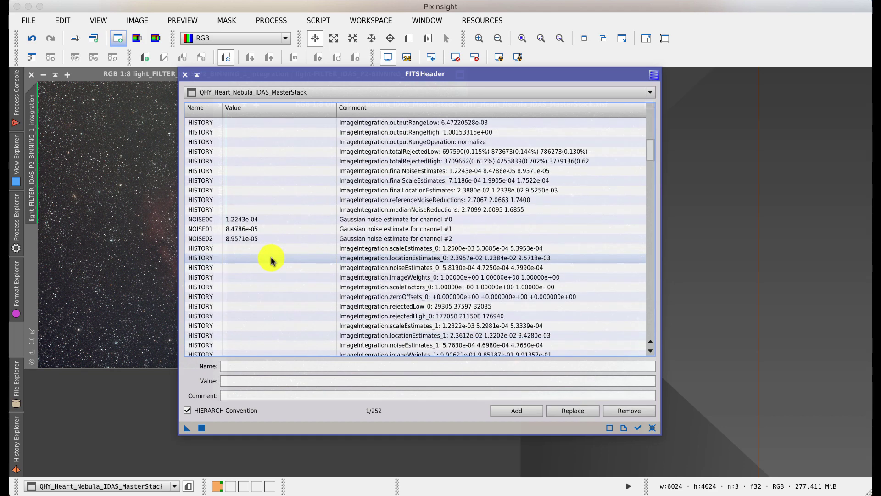
scroll(271, 260, down, 14)
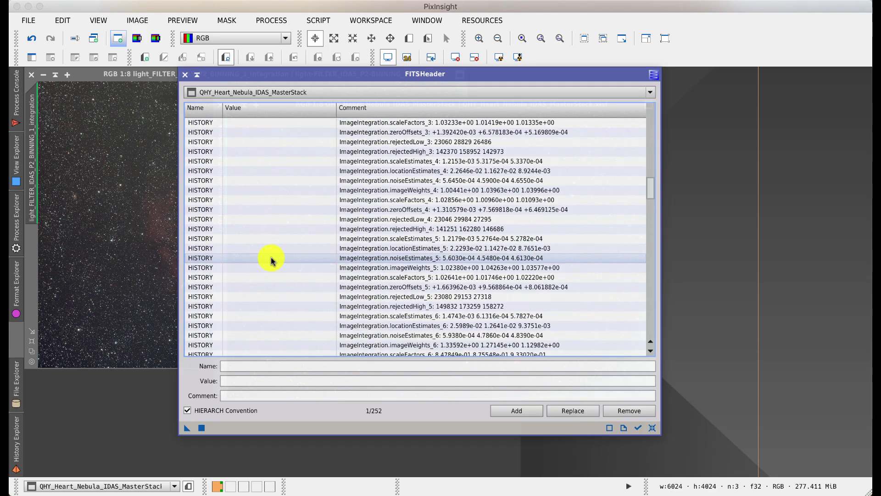
scroll(270, 259, down, 20)
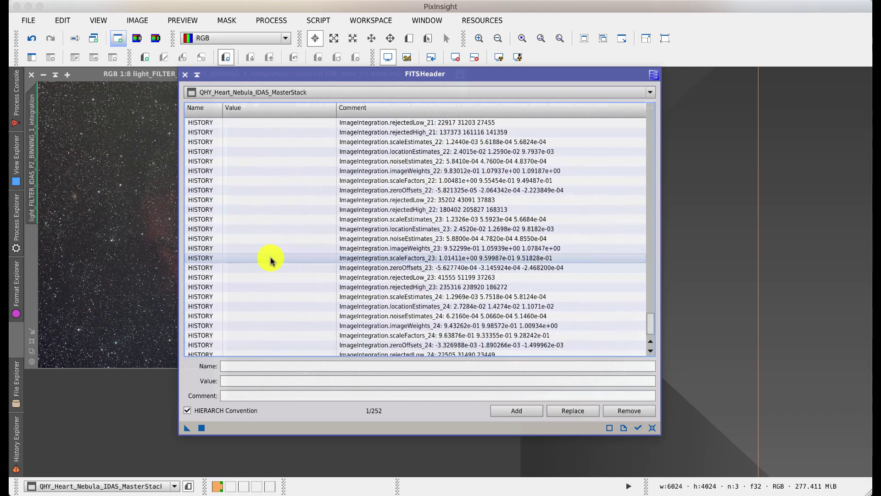
scroll(271, 260, up, 20)
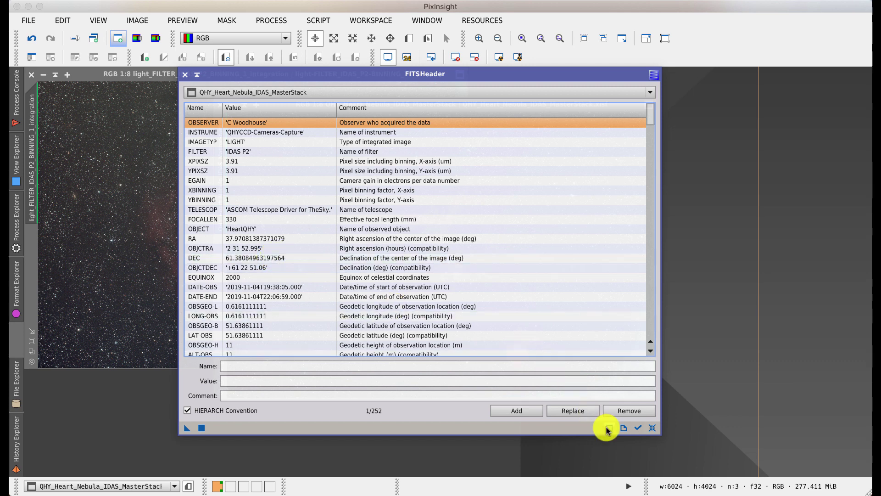
click(182, 75)
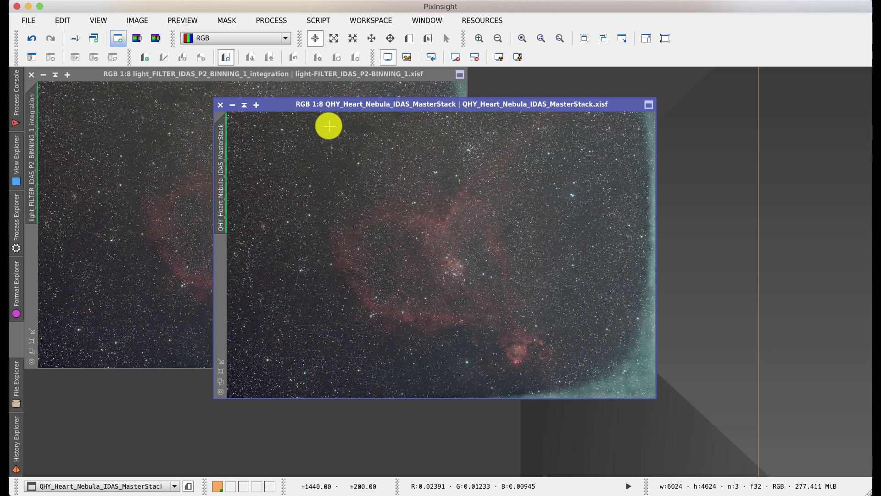
Step: Open the StarAlignment, Debayer and ImageCalibration process windows, bringing StarAlignment to the front
click(268, 20)
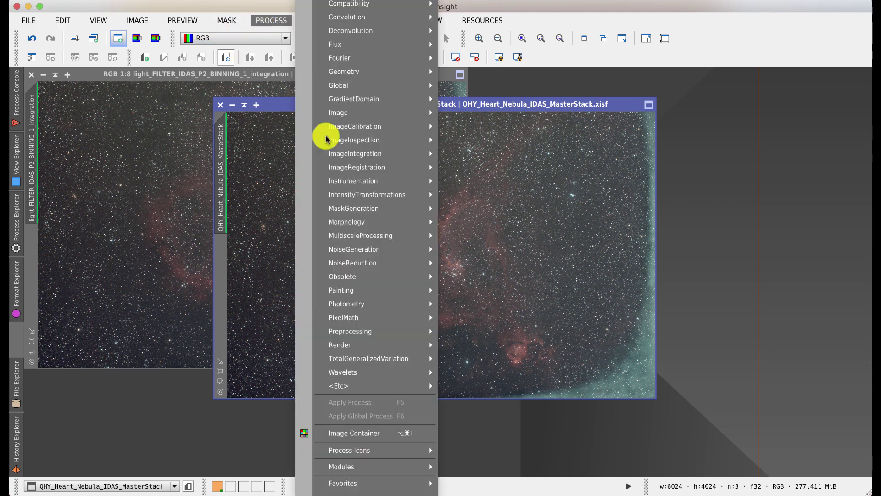
mouse_move(350, 168)
click(489, 197)
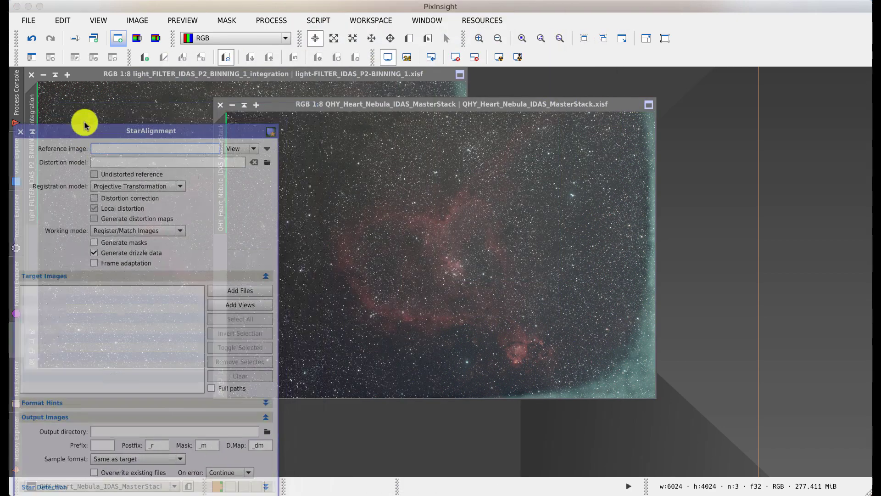
drag(85, 122, 129, 76)
click(272, 20)
click(464, 358)
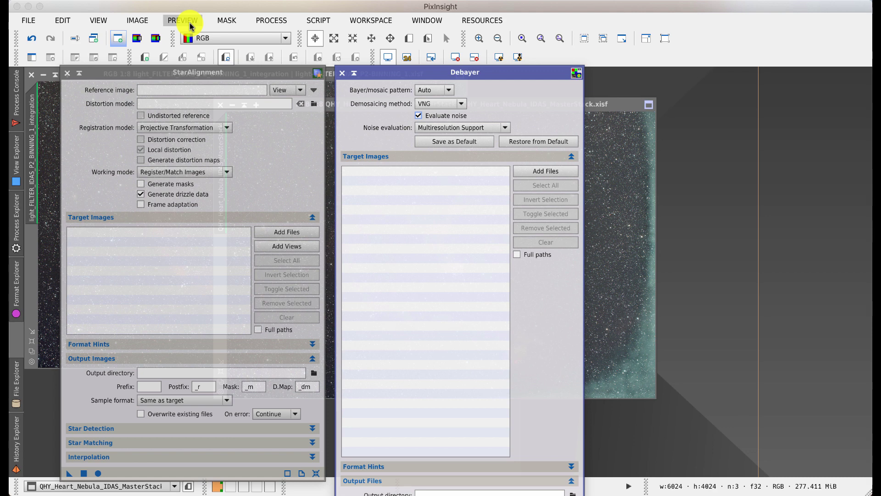
click(271, 20)
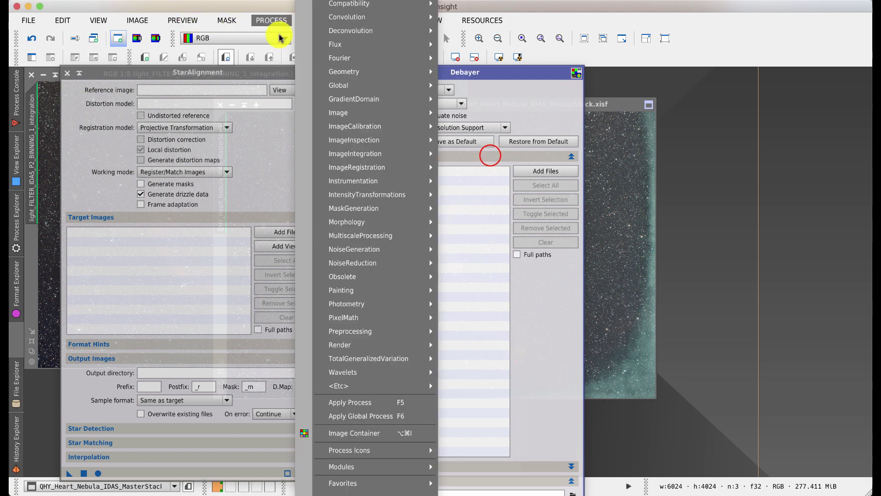
mouse_move(367, 126)
click(490, 157)
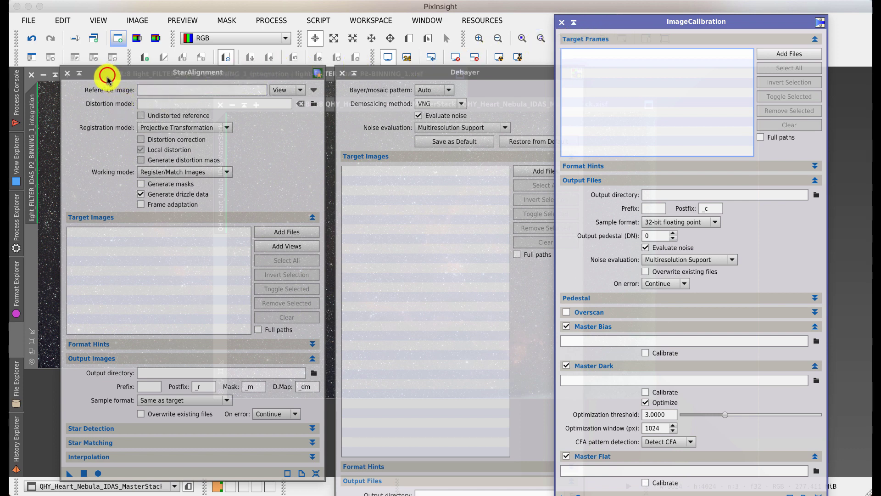
drag(103, 73, 111, 56)
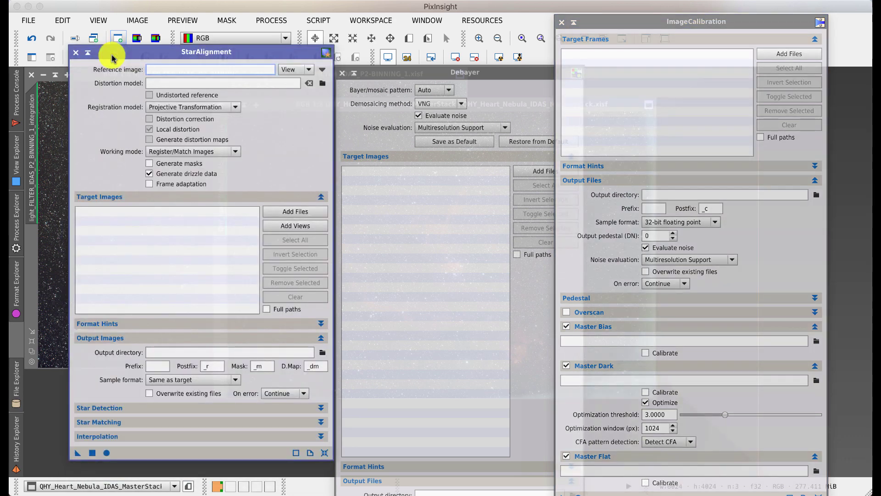
Step: Close the StarAlignment and Debayer windows and move ImageCalibration to centre-left
click(74, 54)
drag(358, 73, 166, 56)
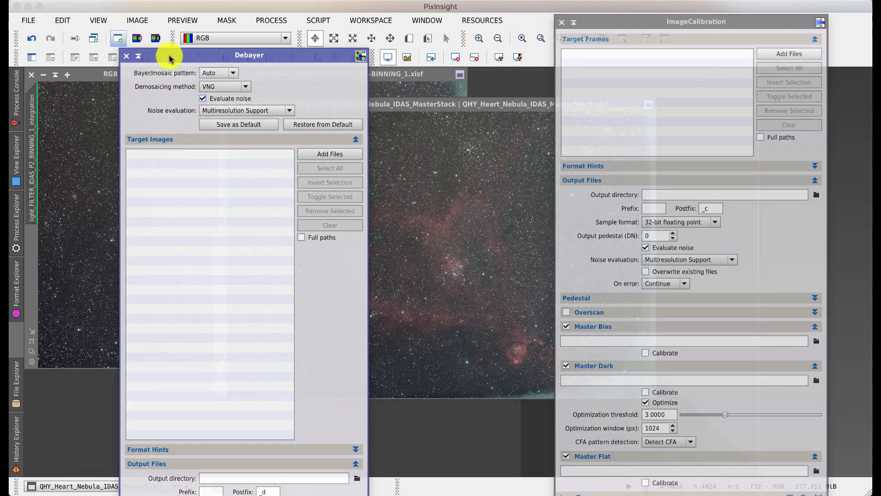
click(126, 56)
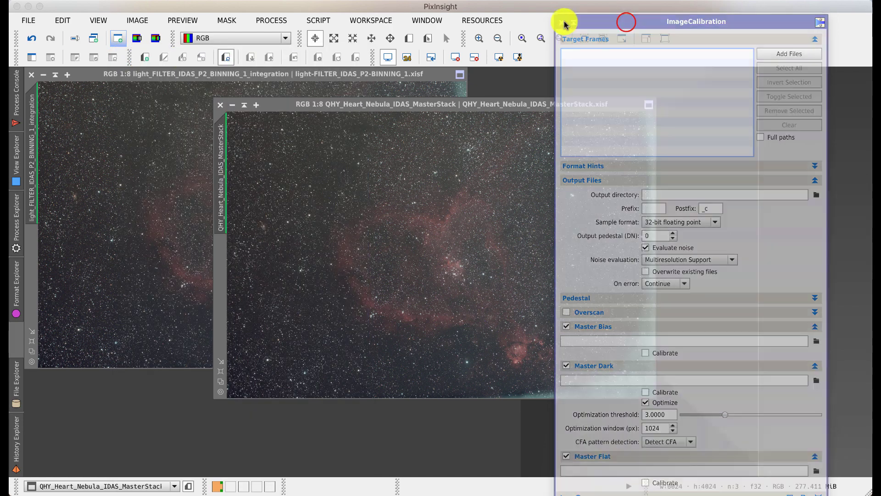
drag(625, 21, 315, 27)
Step: Collapse ImageCalibration's Output Files, Master Bias and Master Dark sections, briefly checking Format Hints
click(505, 180)
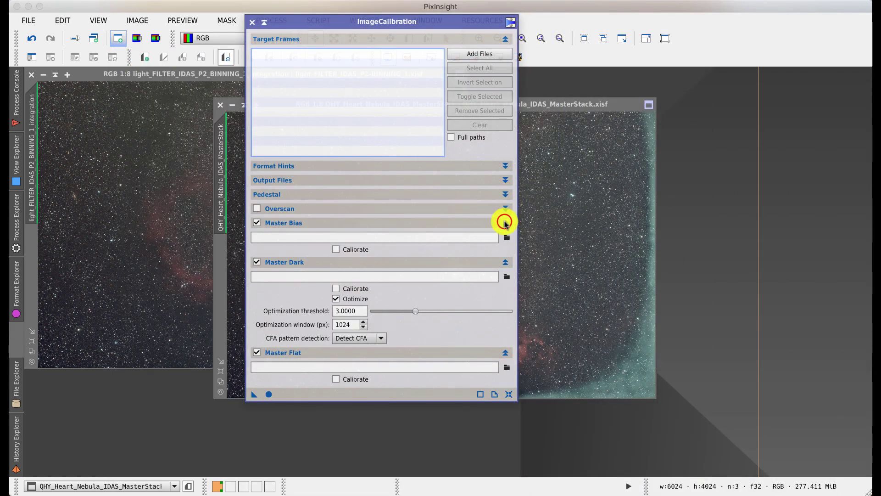
click(504, 222)
click(505, 237)
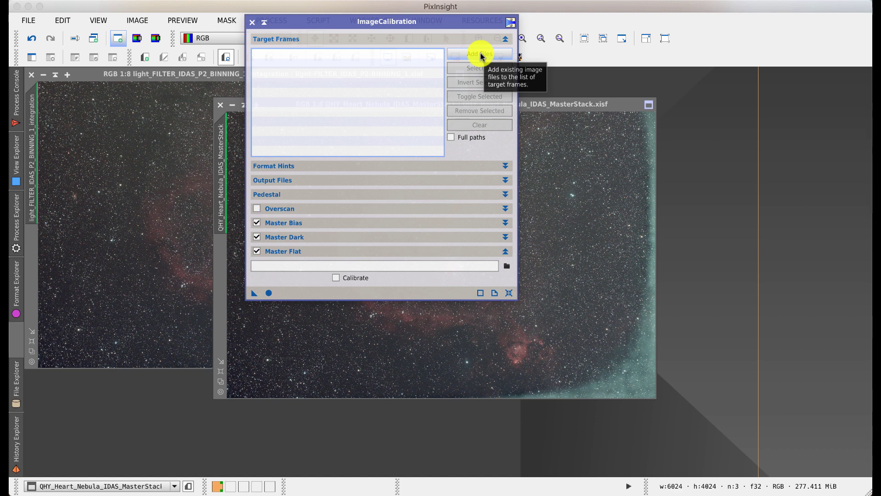
click(505, 165)
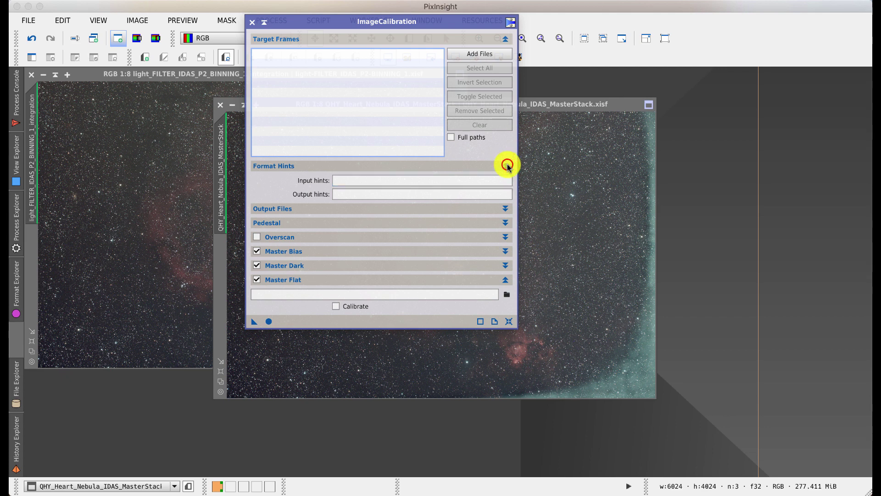
click(506, 164)
Step: Review and collapse Overscan, then expand Master Bias and browse for a master bias file
click(506, 208)
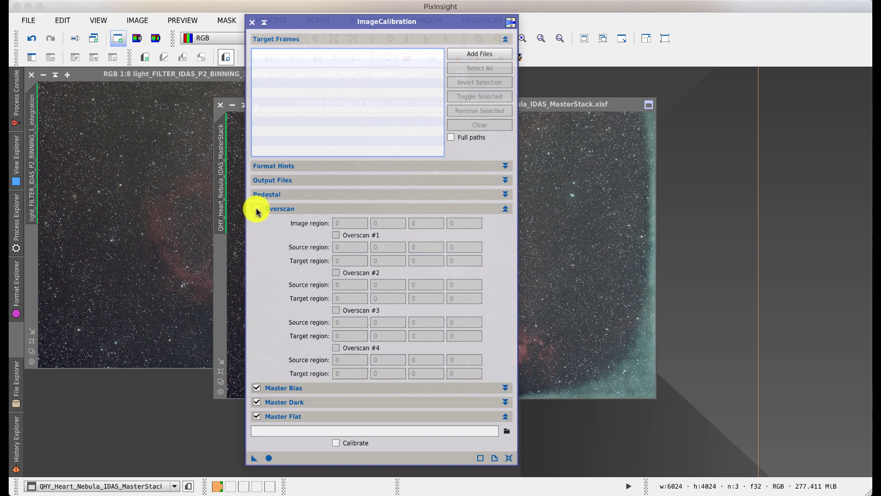
click(505, 210)
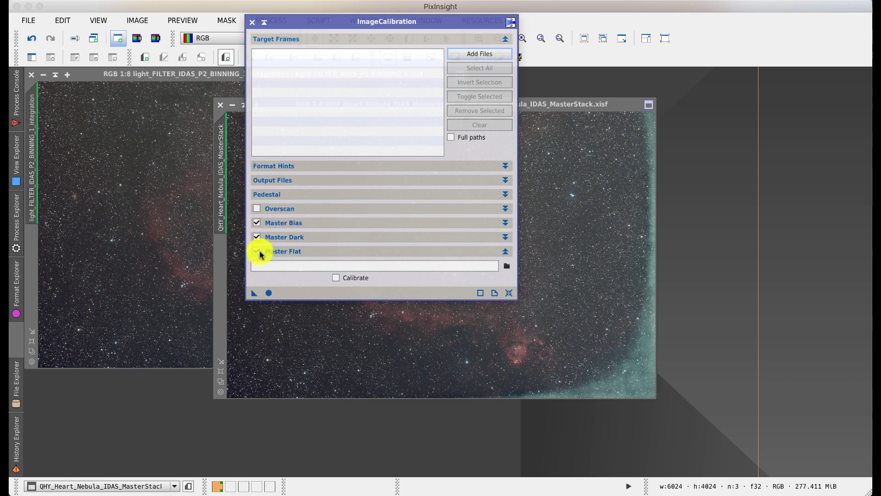
click(504, 223)
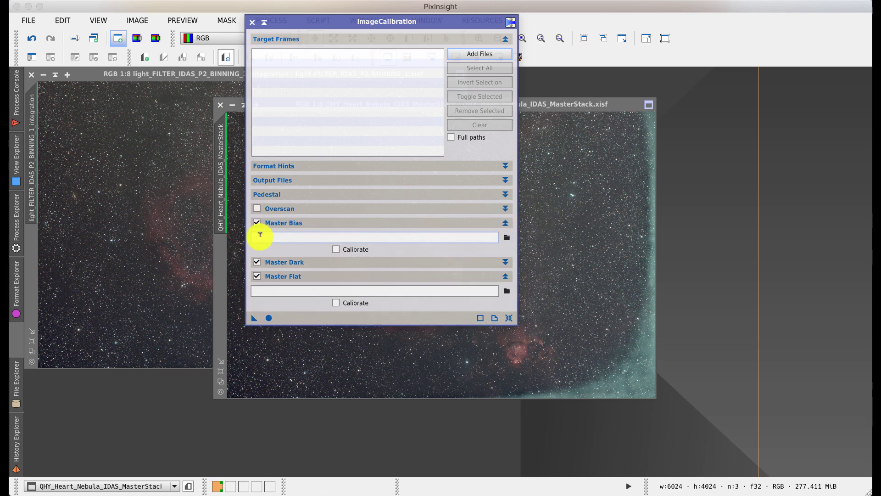
click(506, 242)
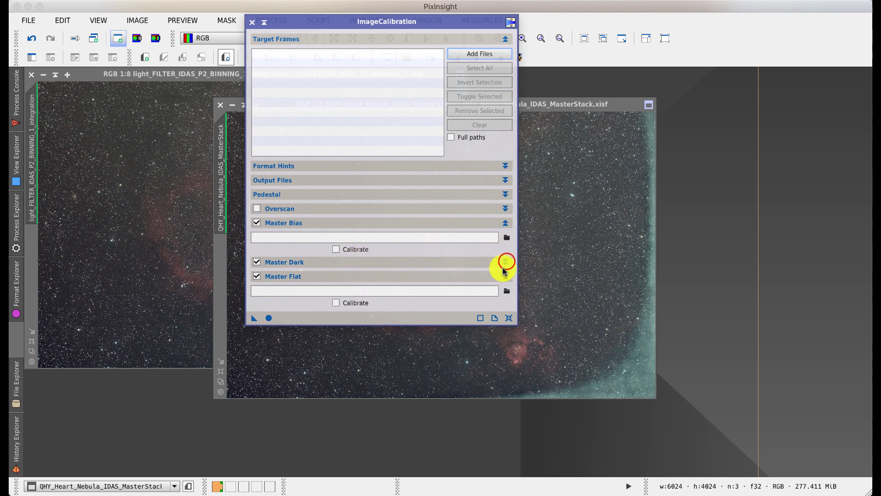
Step: Expand the Master Dark section and start editing its file path field
click(505, 262)
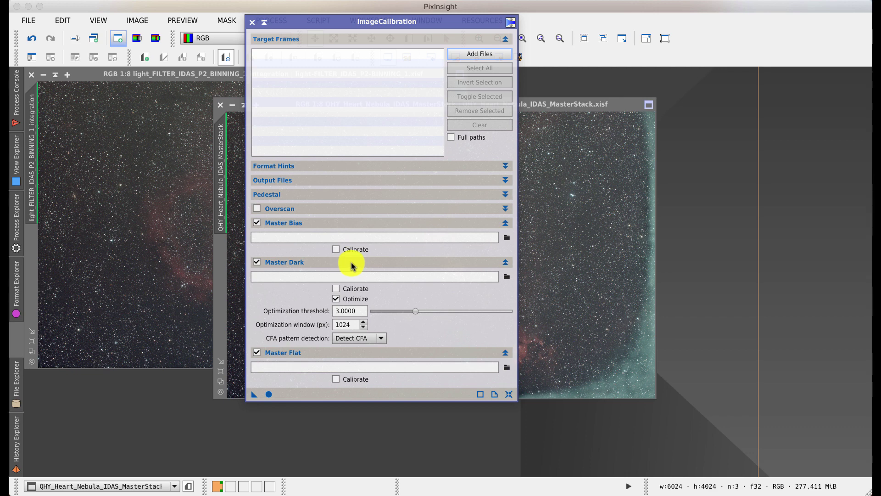
click(268, 271)
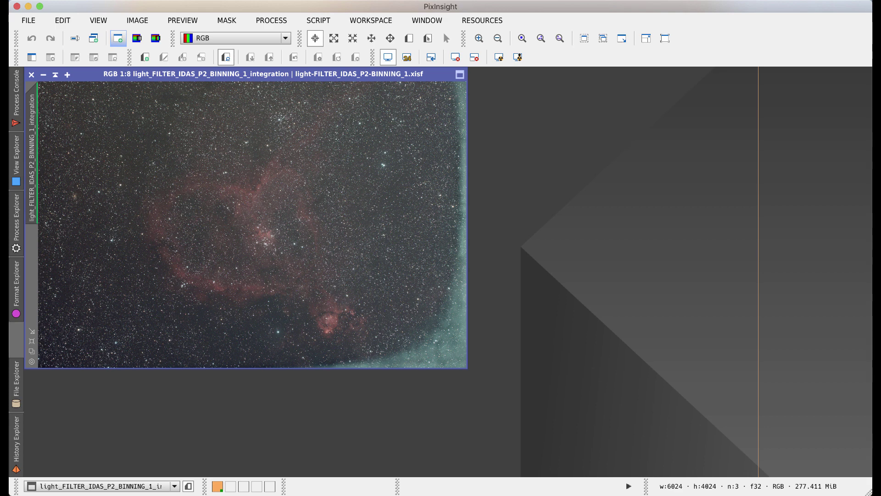
Step: Launch Blink and add the 25 HeartQHY 300sec IDAS P2 _c light frames
click(269, 21)
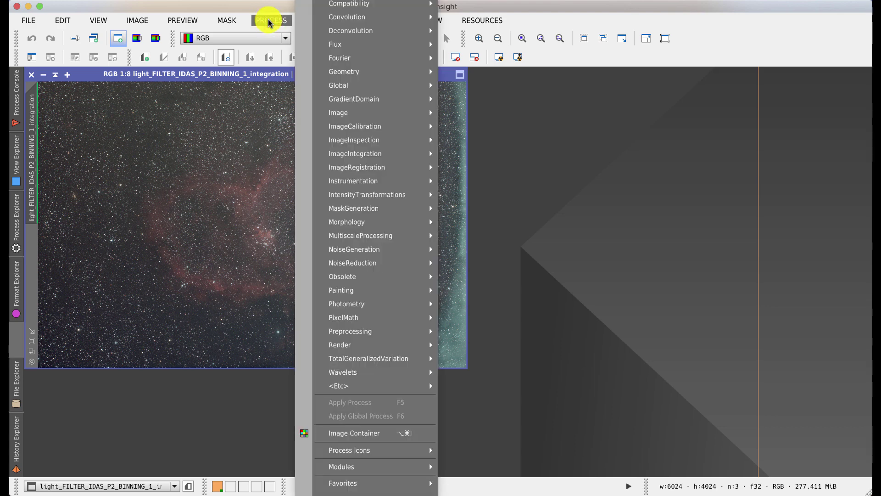
mouse_move(384, 143)
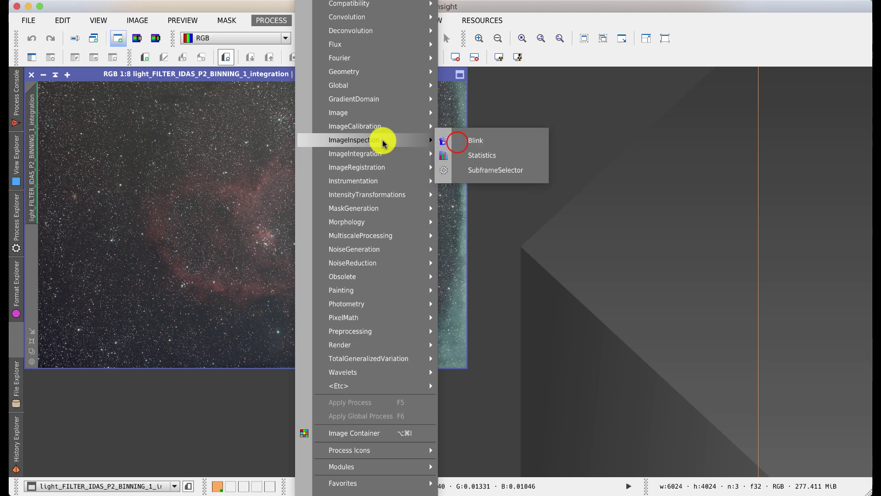
click(457, 142)
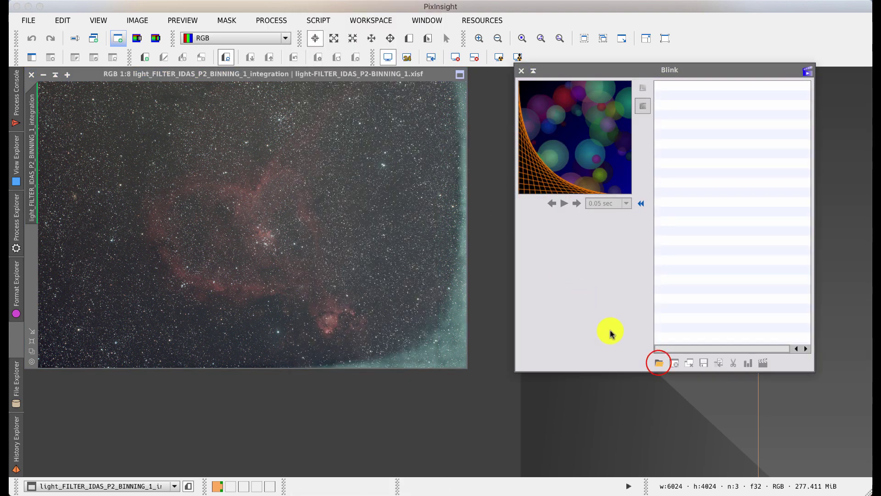
click(657, 362)
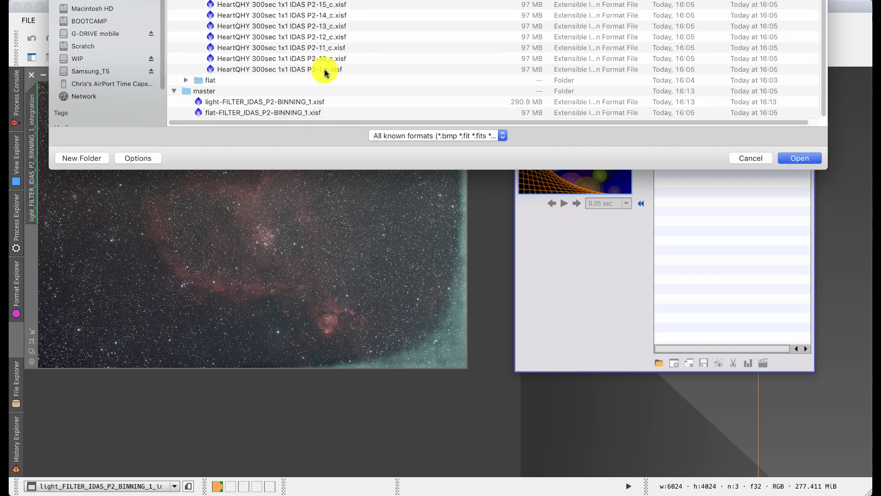
shift+click(324, 72)
click(799, 158)
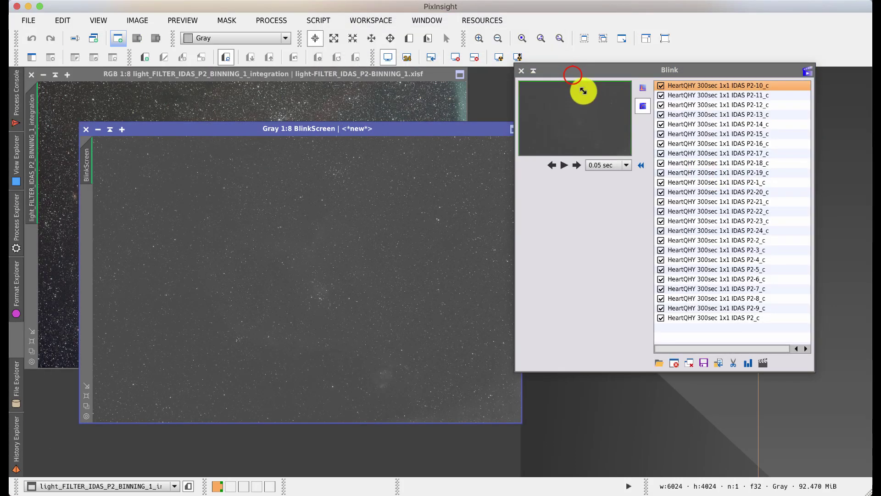
Step: Zoom the blink image to 1:1 and set the blink delay to 0.10 sec
drag(576, 76, 598, 80)
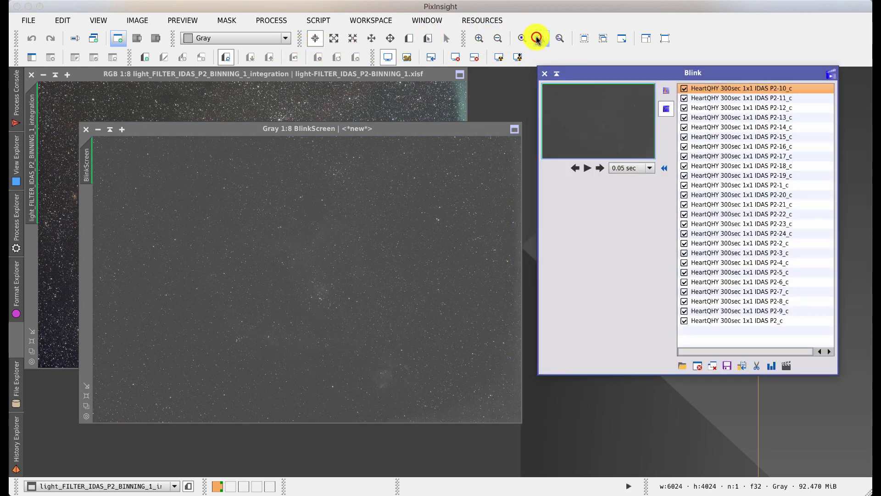
click(522, 38)
click(521, 37)
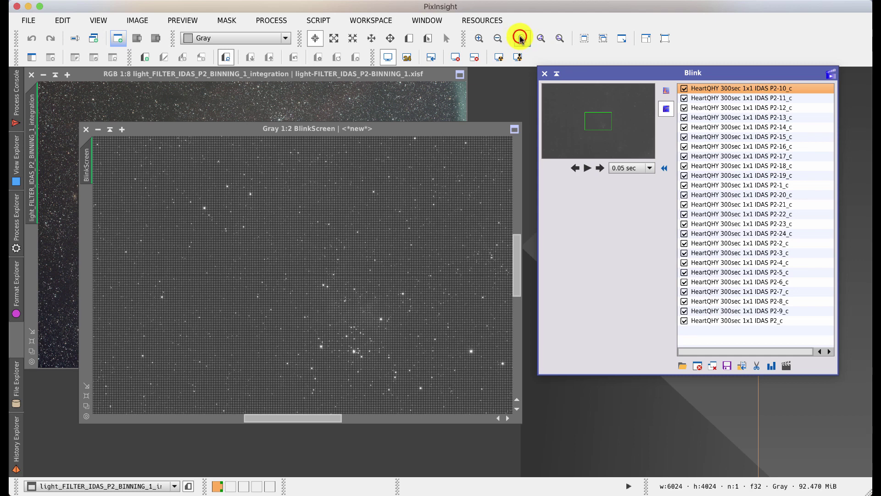
click(650, 167)
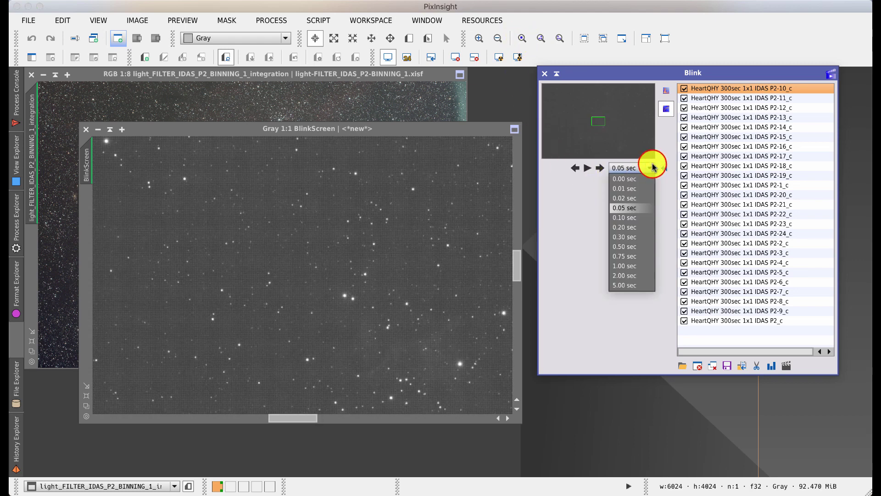
click(625, 217)
Step: Play through the light frames, pause, and close the BlinkScreen view
click(586, 168)
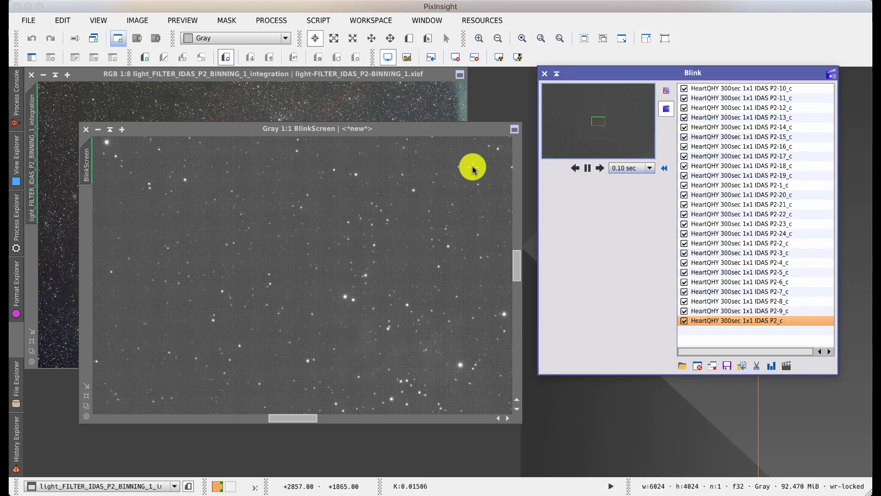
click(589, 169)
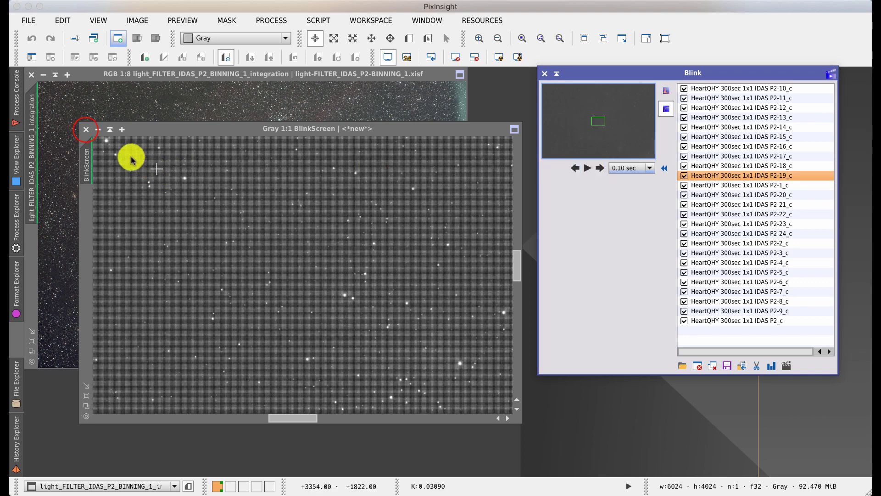
click(86, 129)
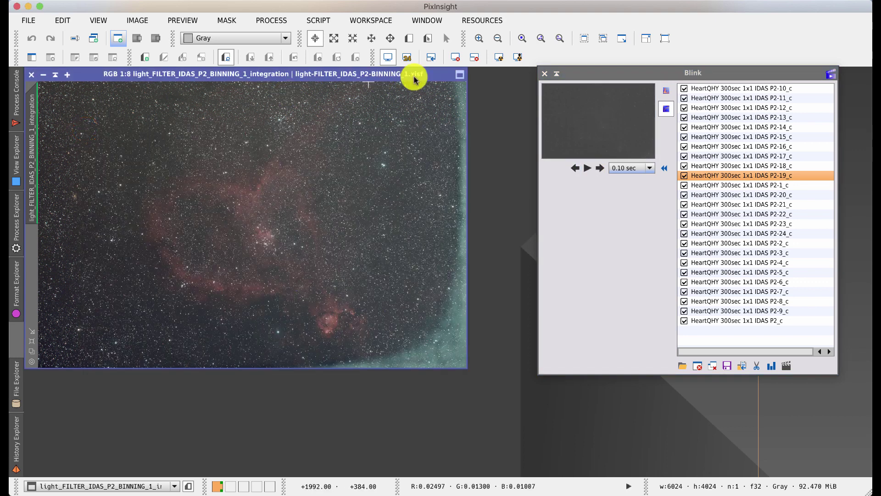
Step: Close Blink and launch the SubframeSelector script from Batch Processing
click(545, 73)
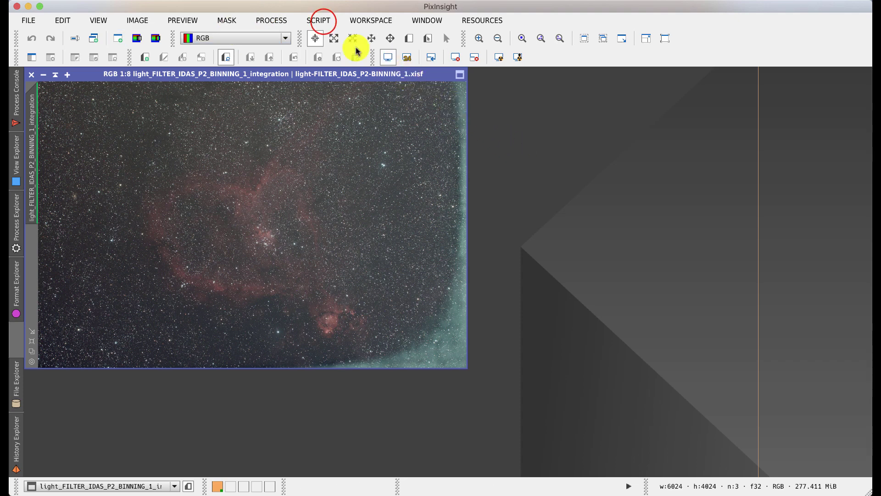
click(321, 22)
mouse_move(332, 41)
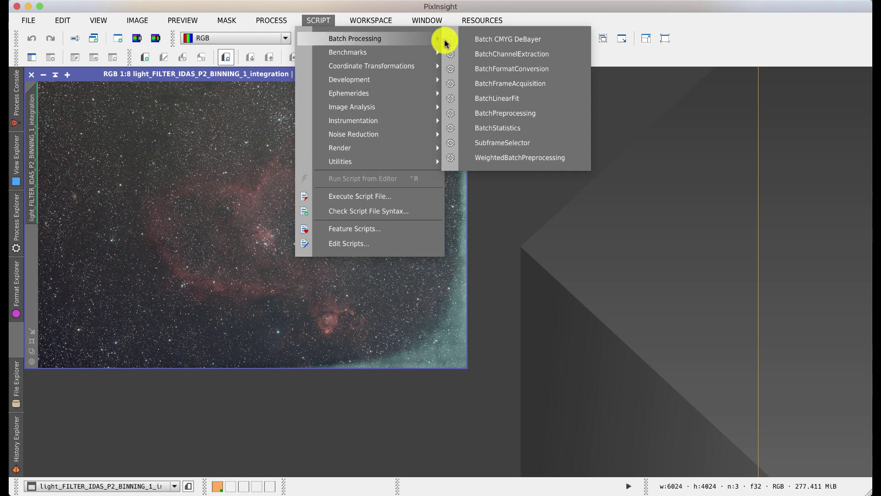
click(516, 146)
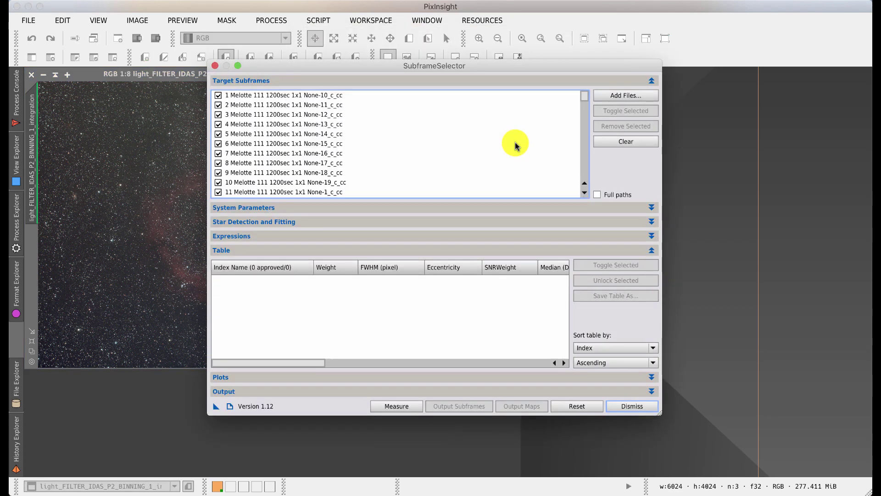
Step: Clear the old subframes, add all 25 HeartQHY light frames, and measure them
click(626, 140)
click(623, 99)
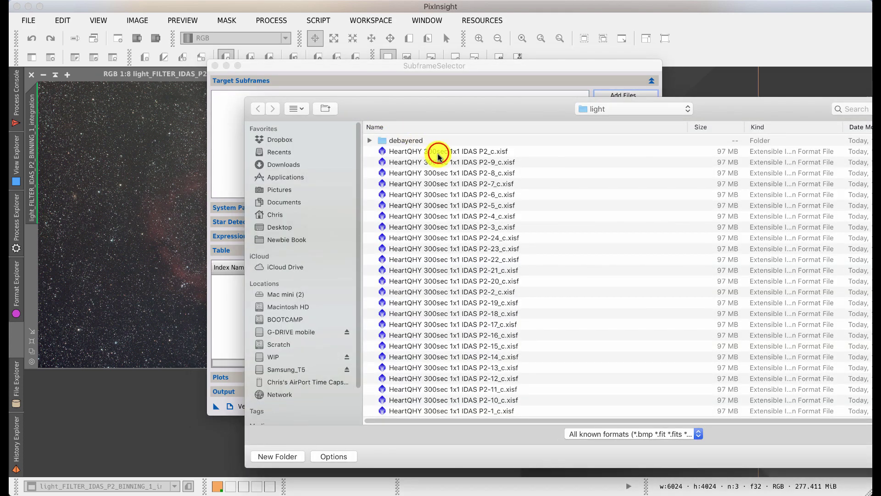
click(438, 152)
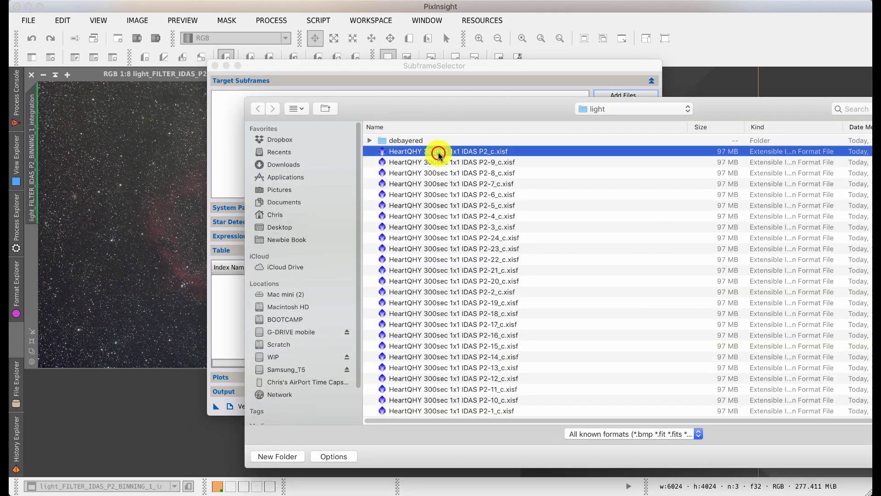
shift+click(487, 411)
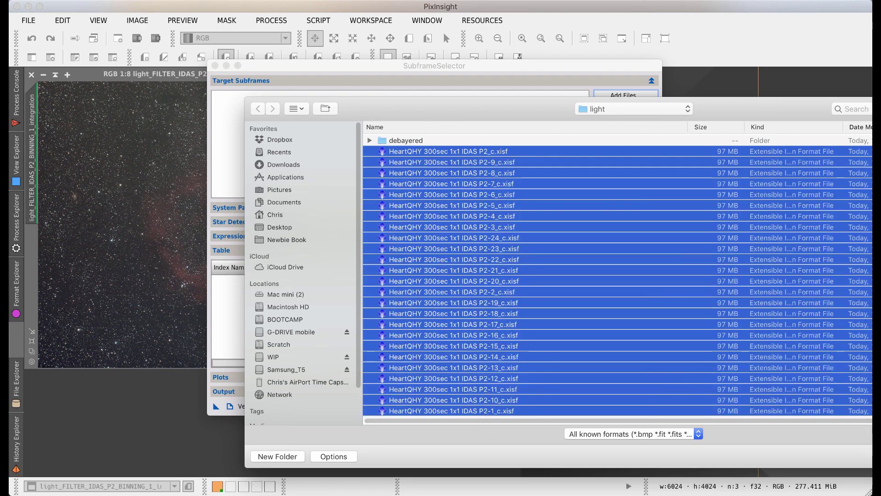
key(Return)
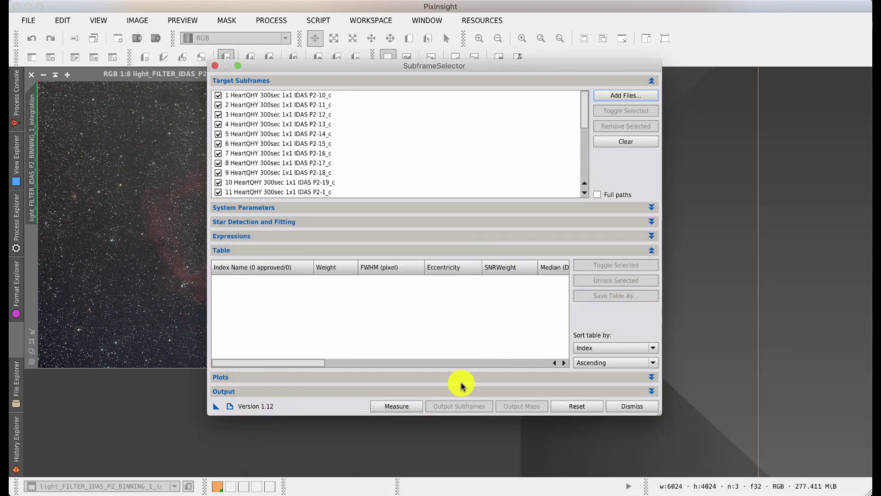
click(411, 405)
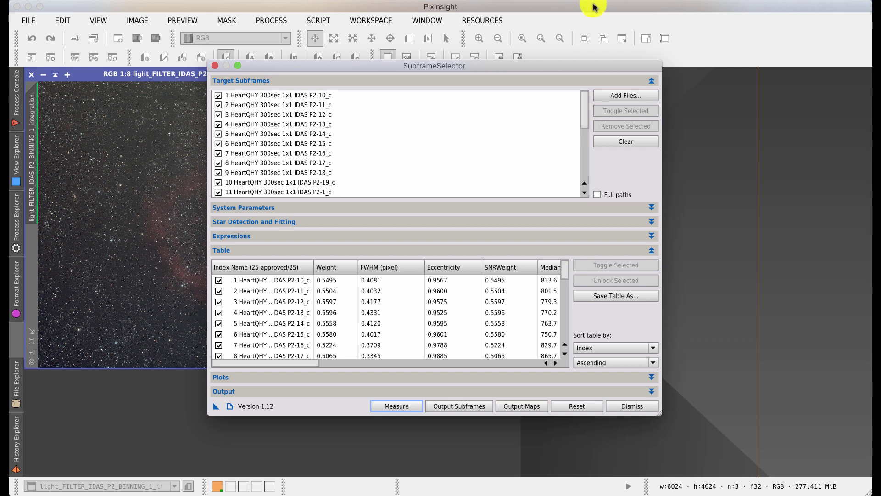
drag(581, 98, 580, 136)
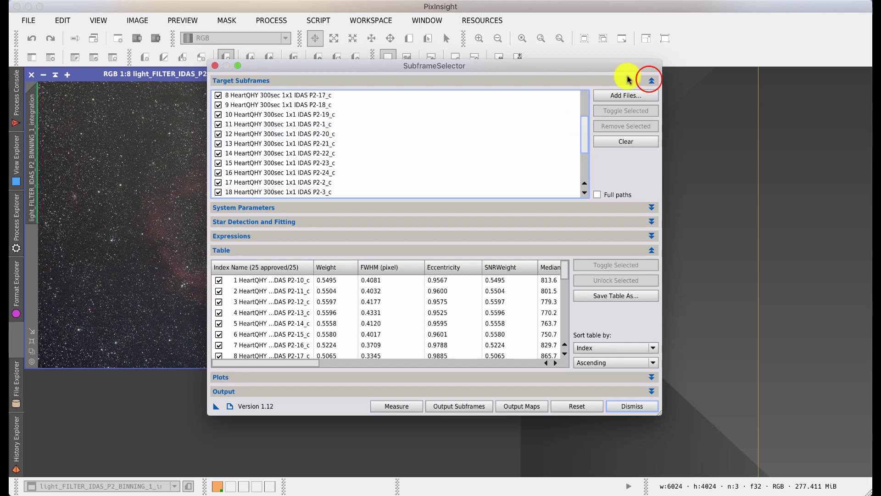
Step: Collapse the subframes list, enlarge SubframeSelector, and hide the results table
click(650, 81)
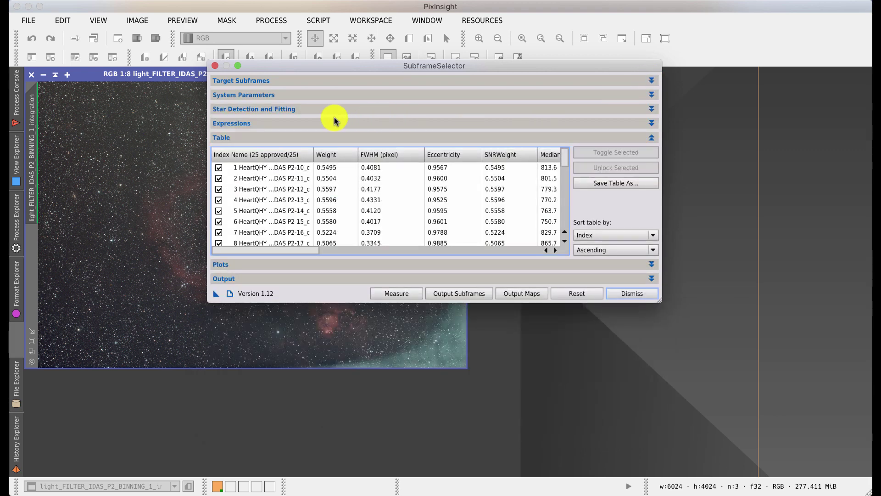
drag(660, 304, 763, 431)
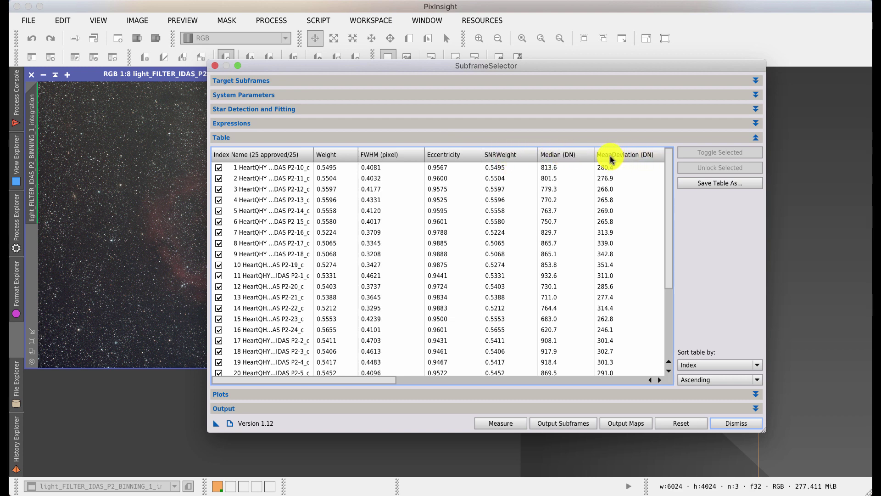
click(756, 137)
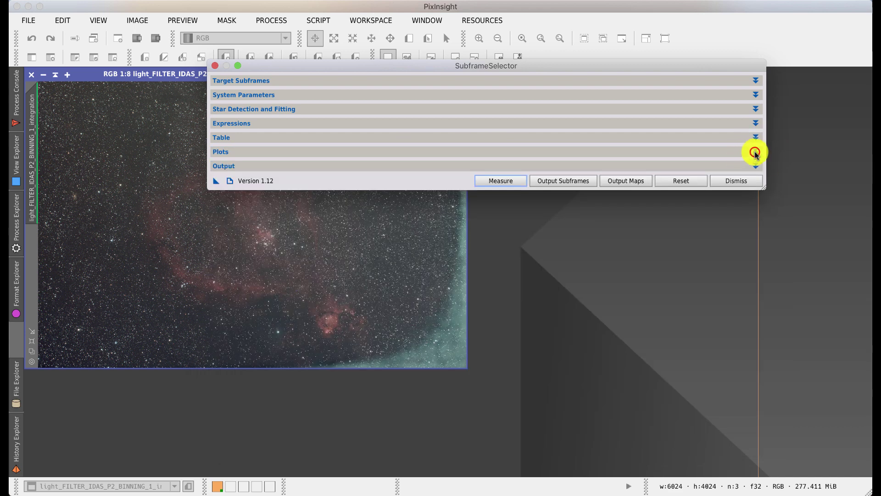
Step: Expand the Plots section and set the ordinate to Eccentricity
click(755, 151)
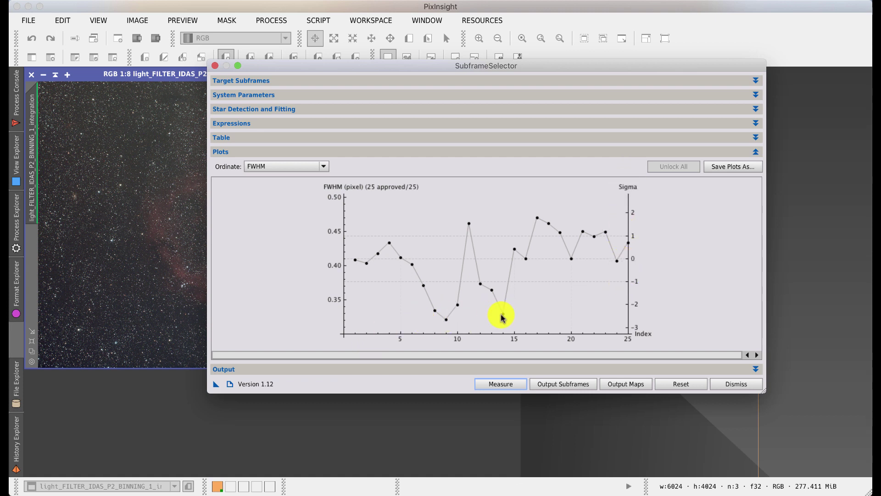
click(272, 166)
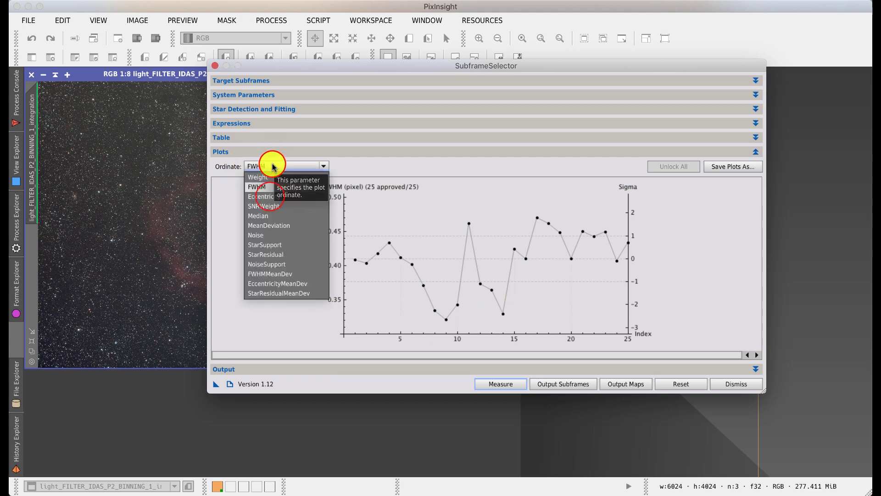
click(270, 197)
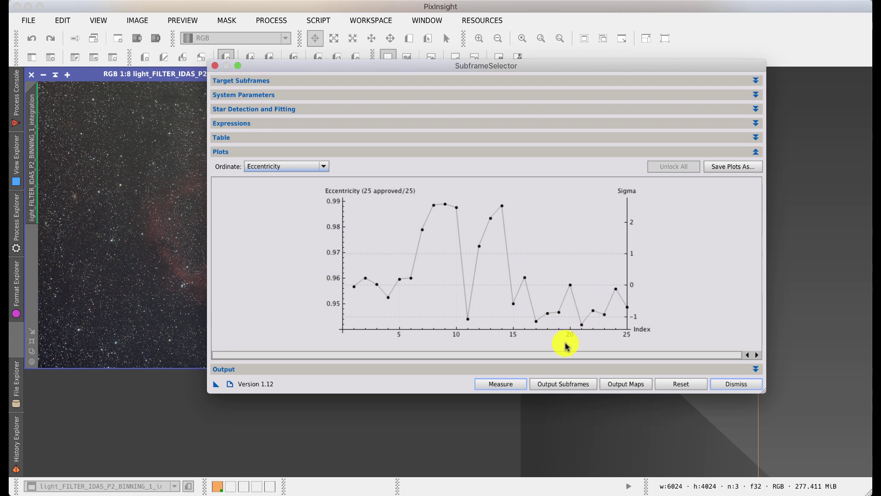
Step: Reject subframes 11 and 21 on Eccentricity, then 8 and 9 on SNRWeight
click(466, 322)
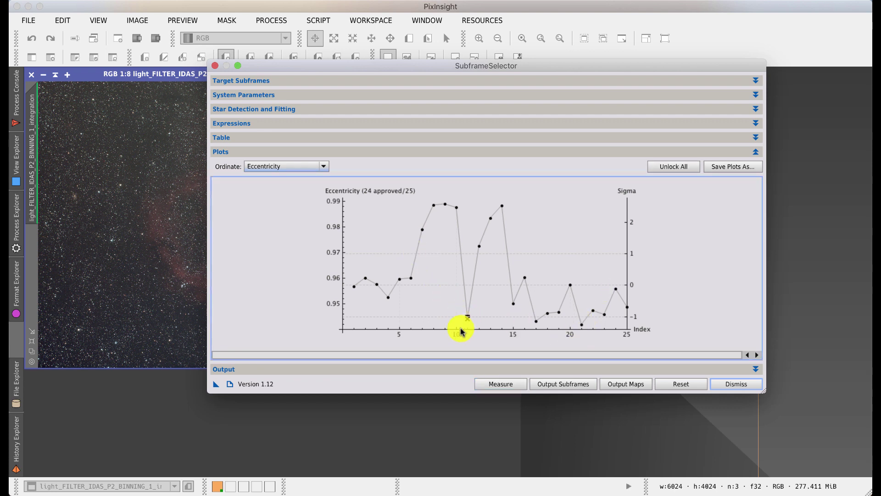
click(581, 324)
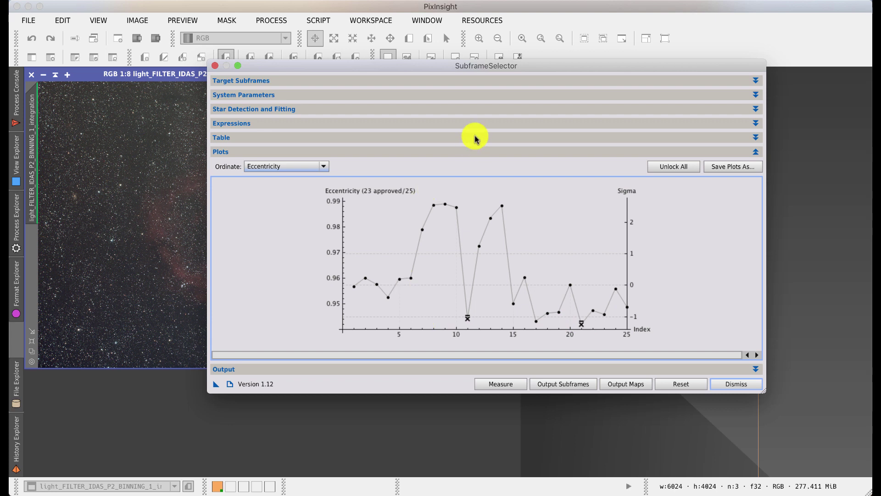
click(275, 166)
click(275, 166)
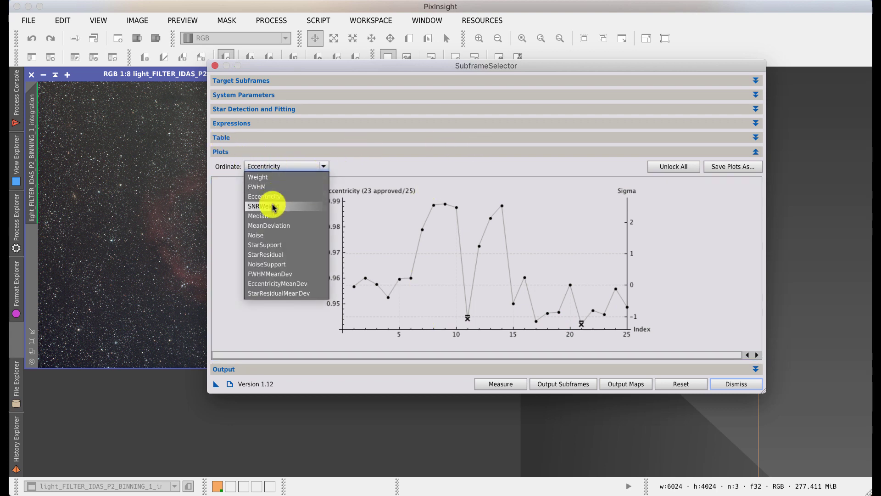
click(272, 207)
click(433, 323)
click(444, 320)
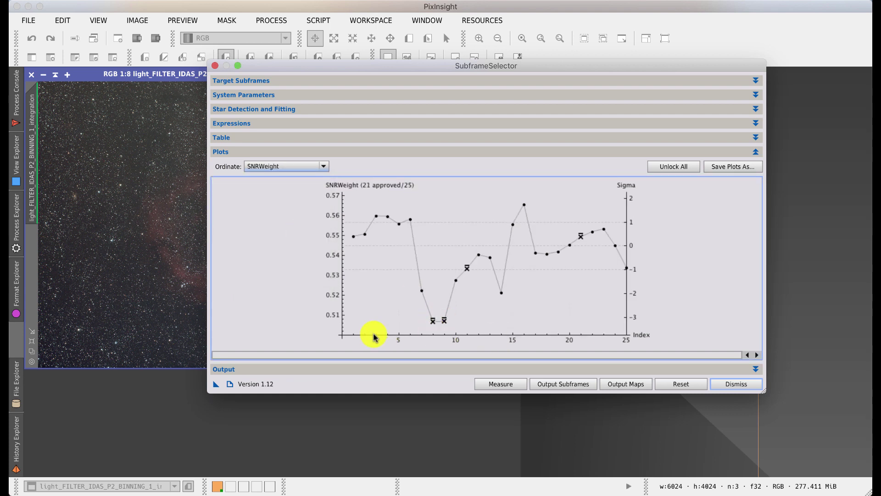
Step: Check the FWHM and Noise plots, then reject subframe 10 on StarSupport
click(260, 167)
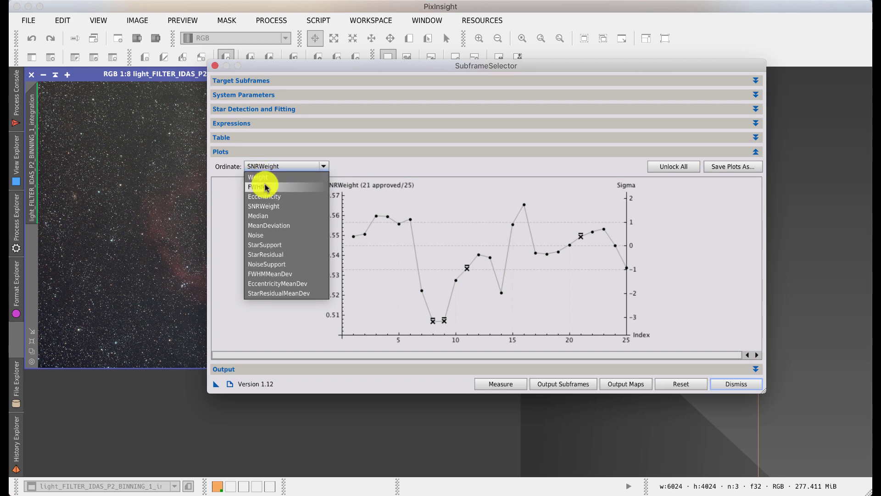
click(266, 187)
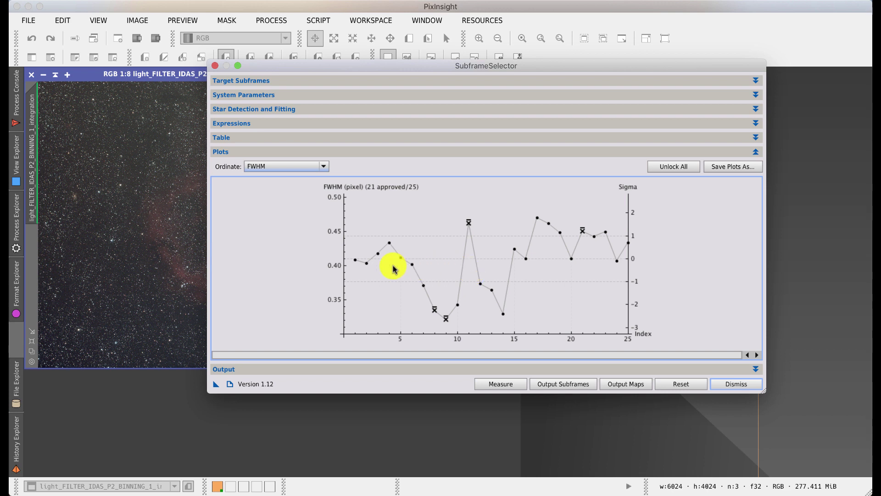
click(276, 167)
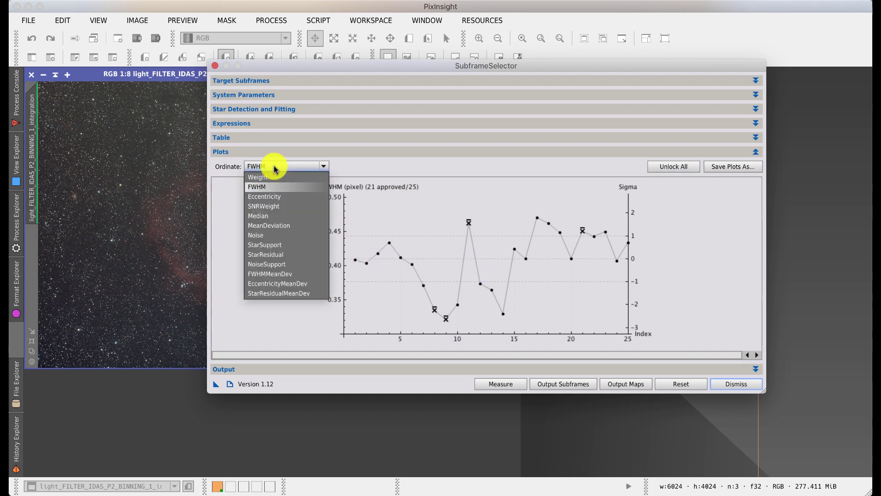
click(264, 236)
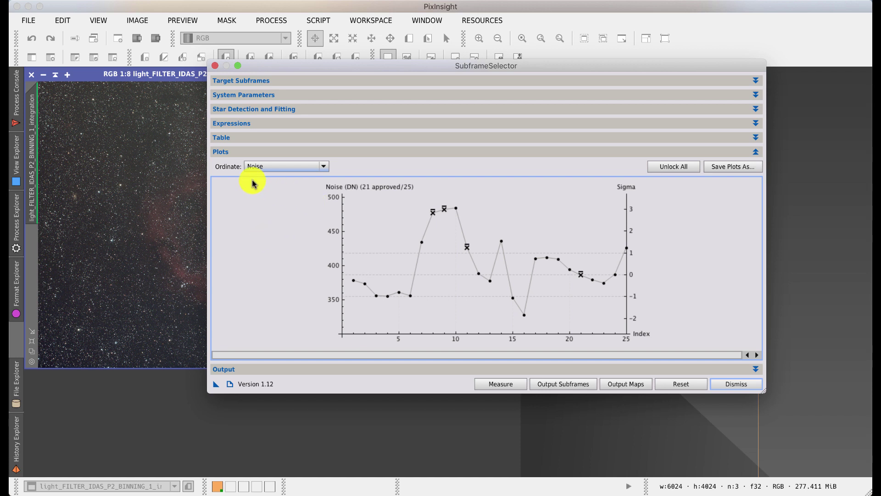
click(257, 165)
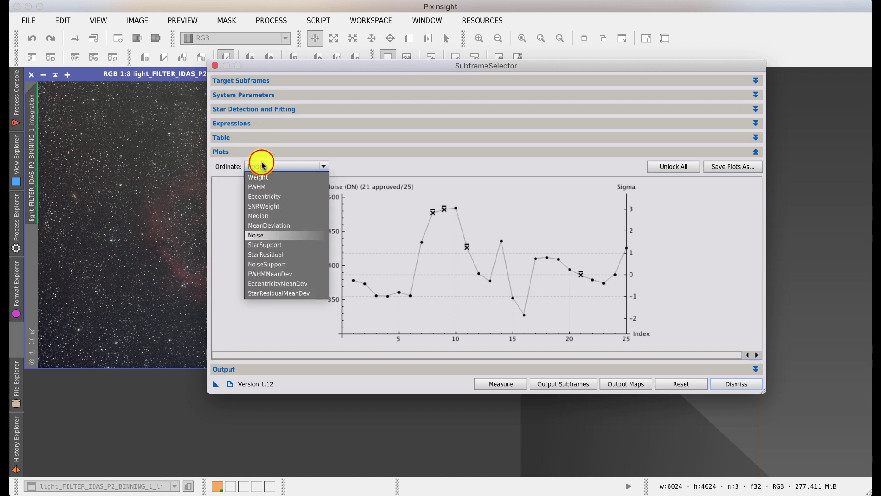
click(287, 246)
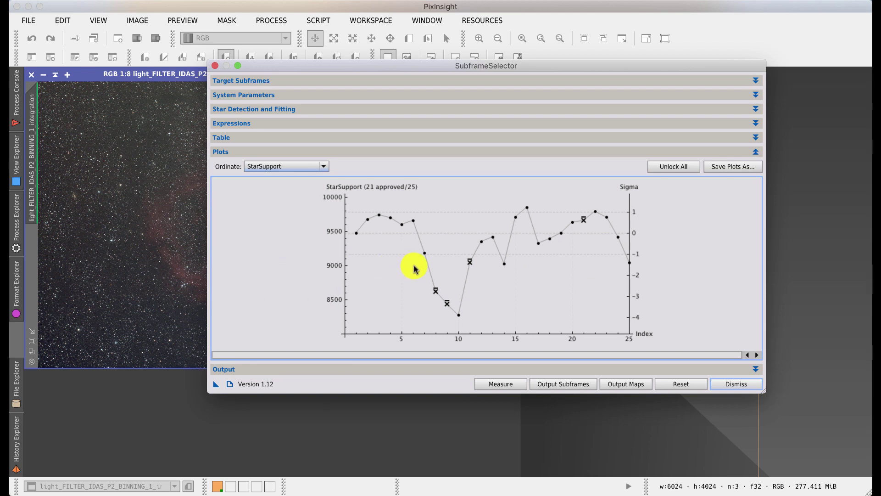
click(458, 316)
click(755, 137)
Step: Scroll the results table to confirm subframes 8–11 are unticked, then hide the plots
drag(669, 165, 667, 177)
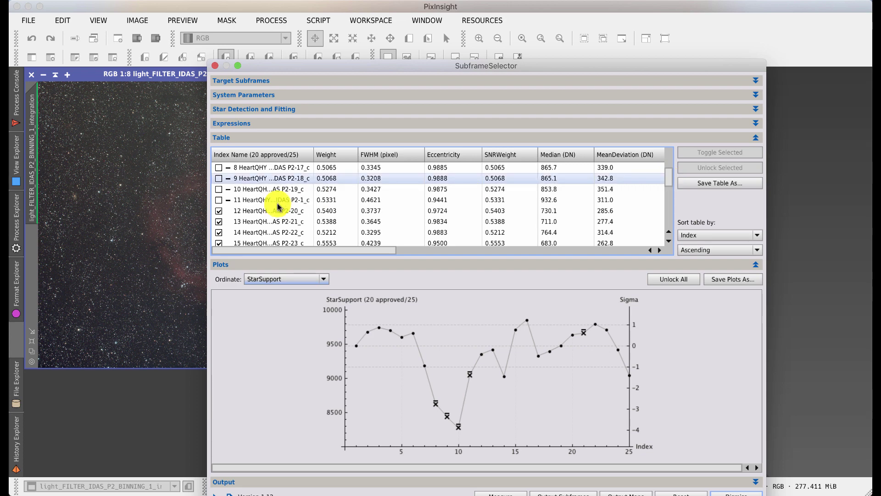
click(280, 189)
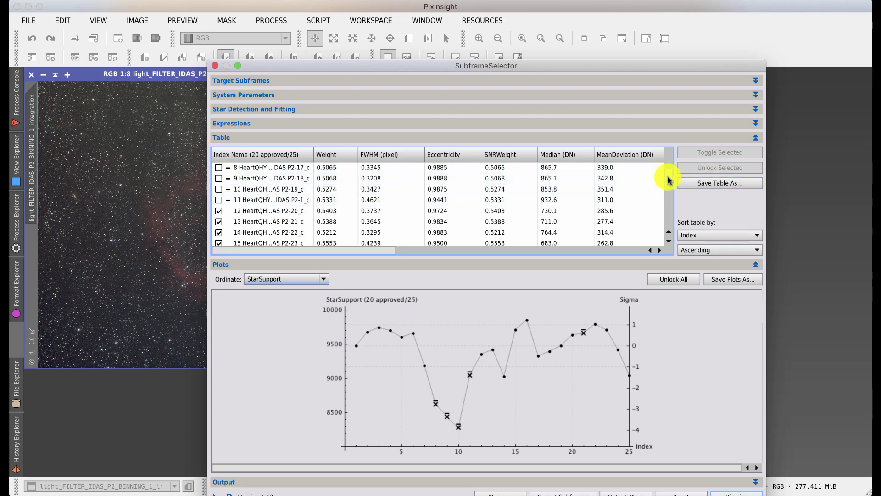
mouse_move(665, 174)
mouse_down()
mouse_move(665, 222)
mouse_move(671, 160)
mouse_up()
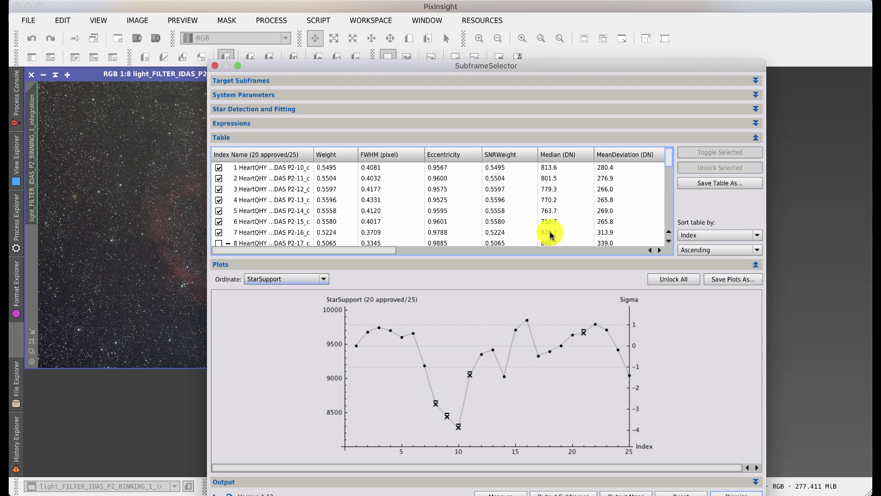
click(339, 230)
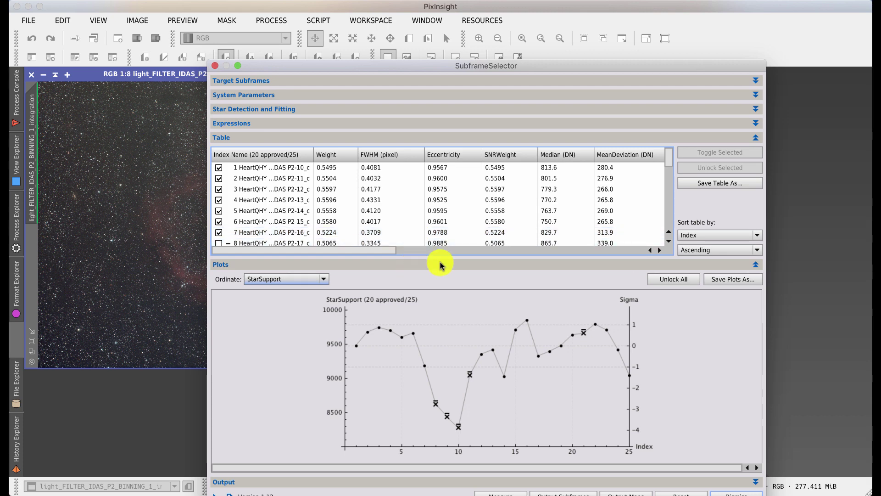
click(756, 265)
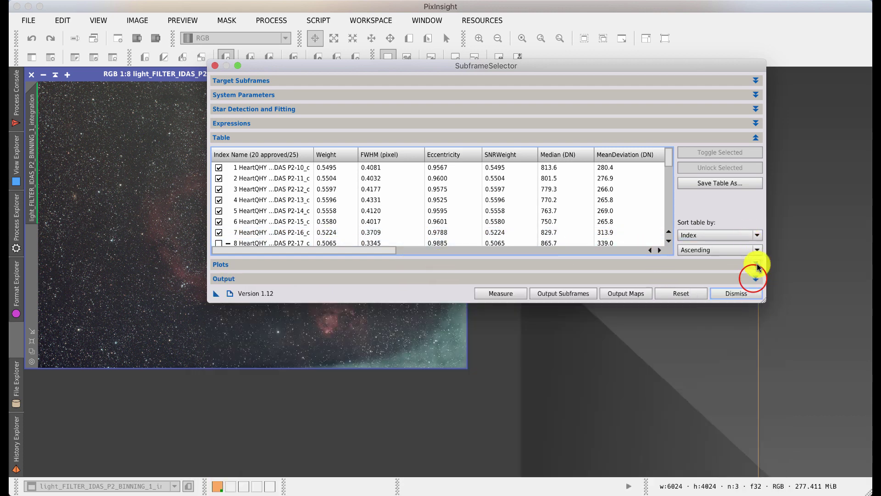
Step: Review the Output settings (approved frames Copy, _a postfix), then close SubframeSelector
click(755, 279)
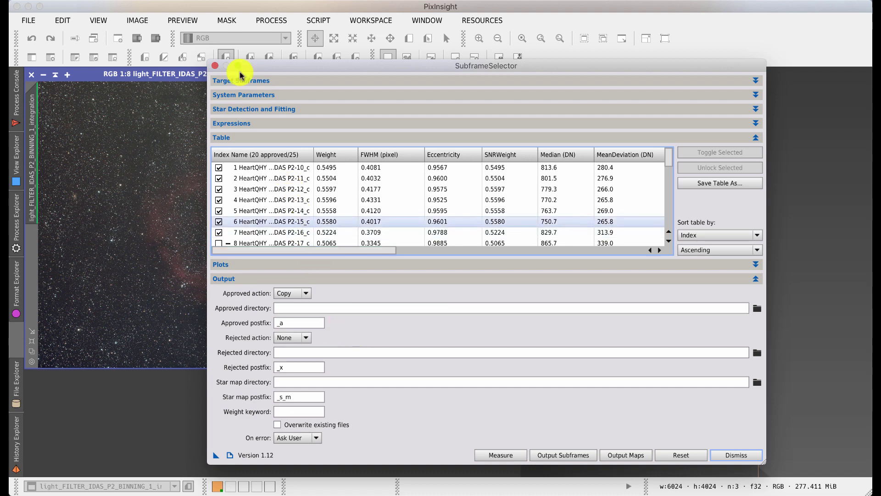
click(214, 66)
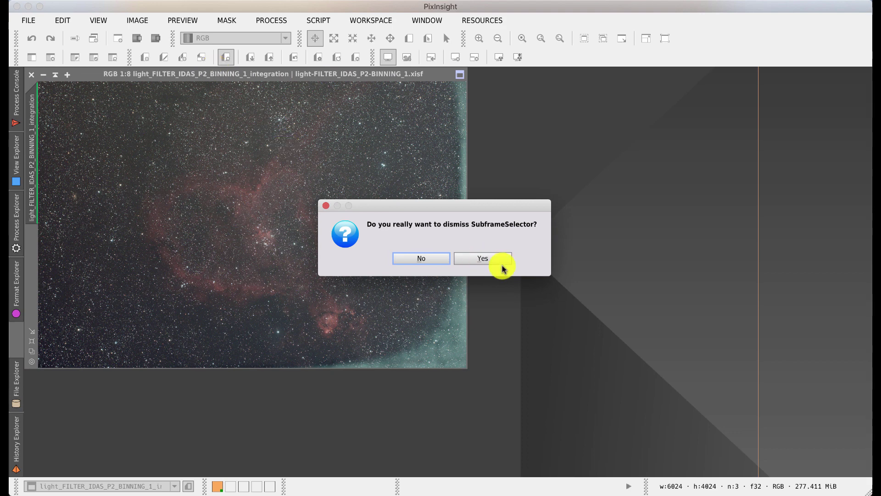